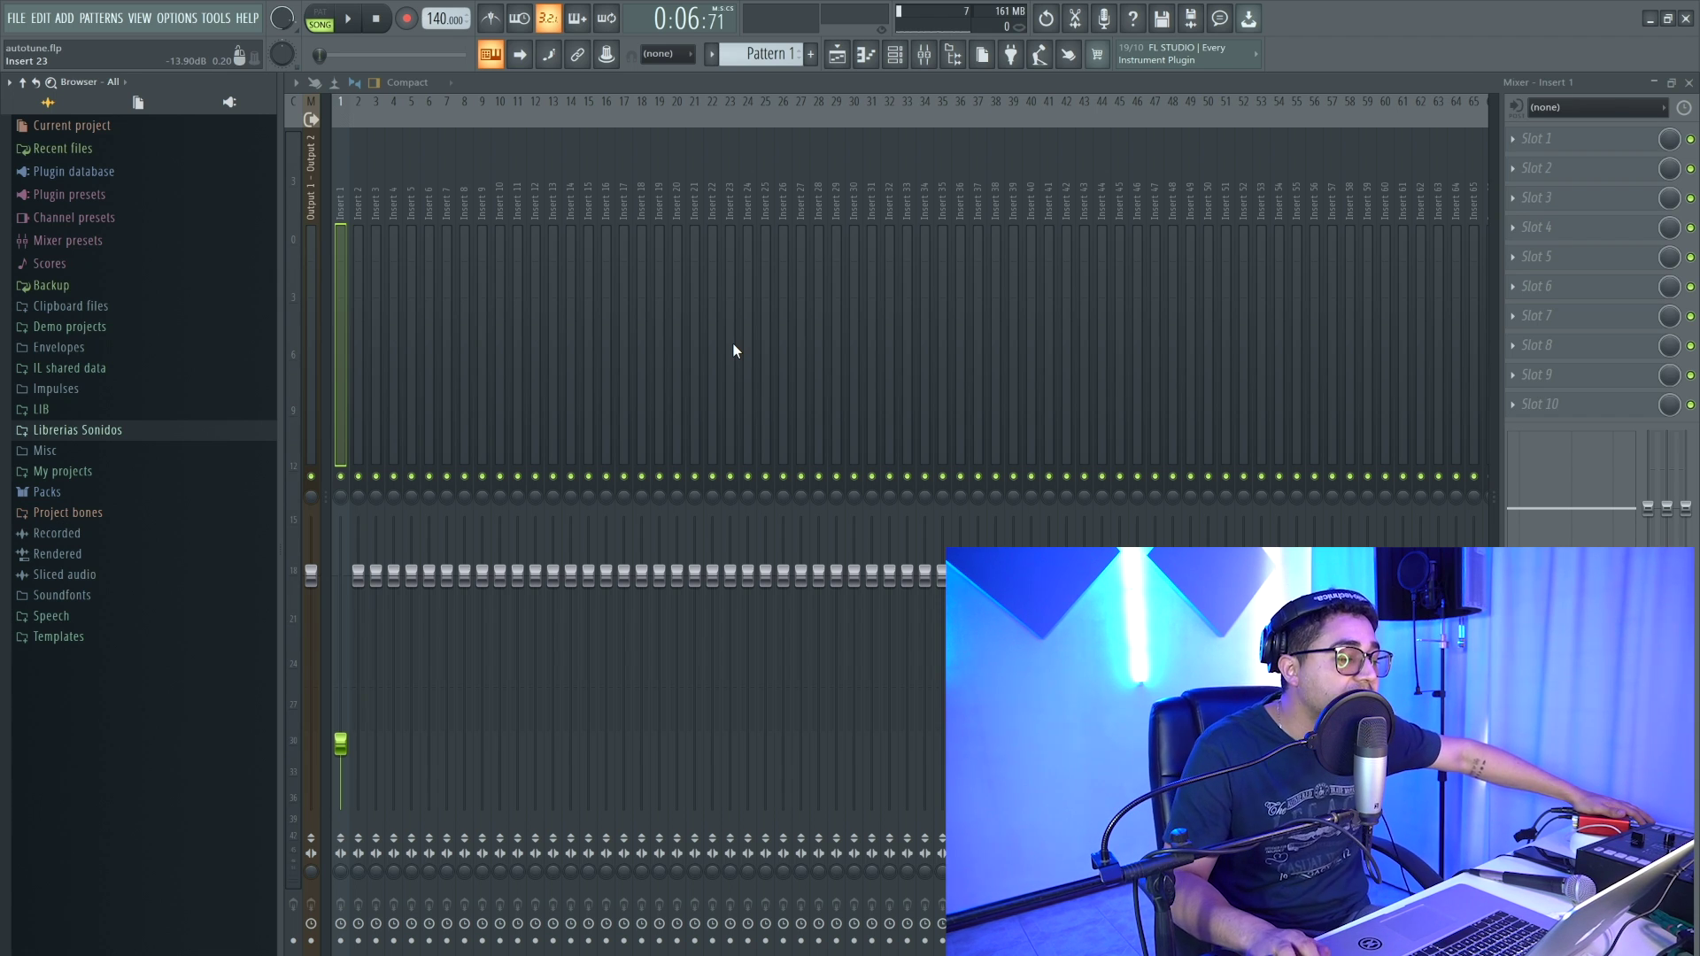
# Open the audio settings and review the available input/output devices.
pyautogui.click(177, 18)
pyautogui.click(200, 66)
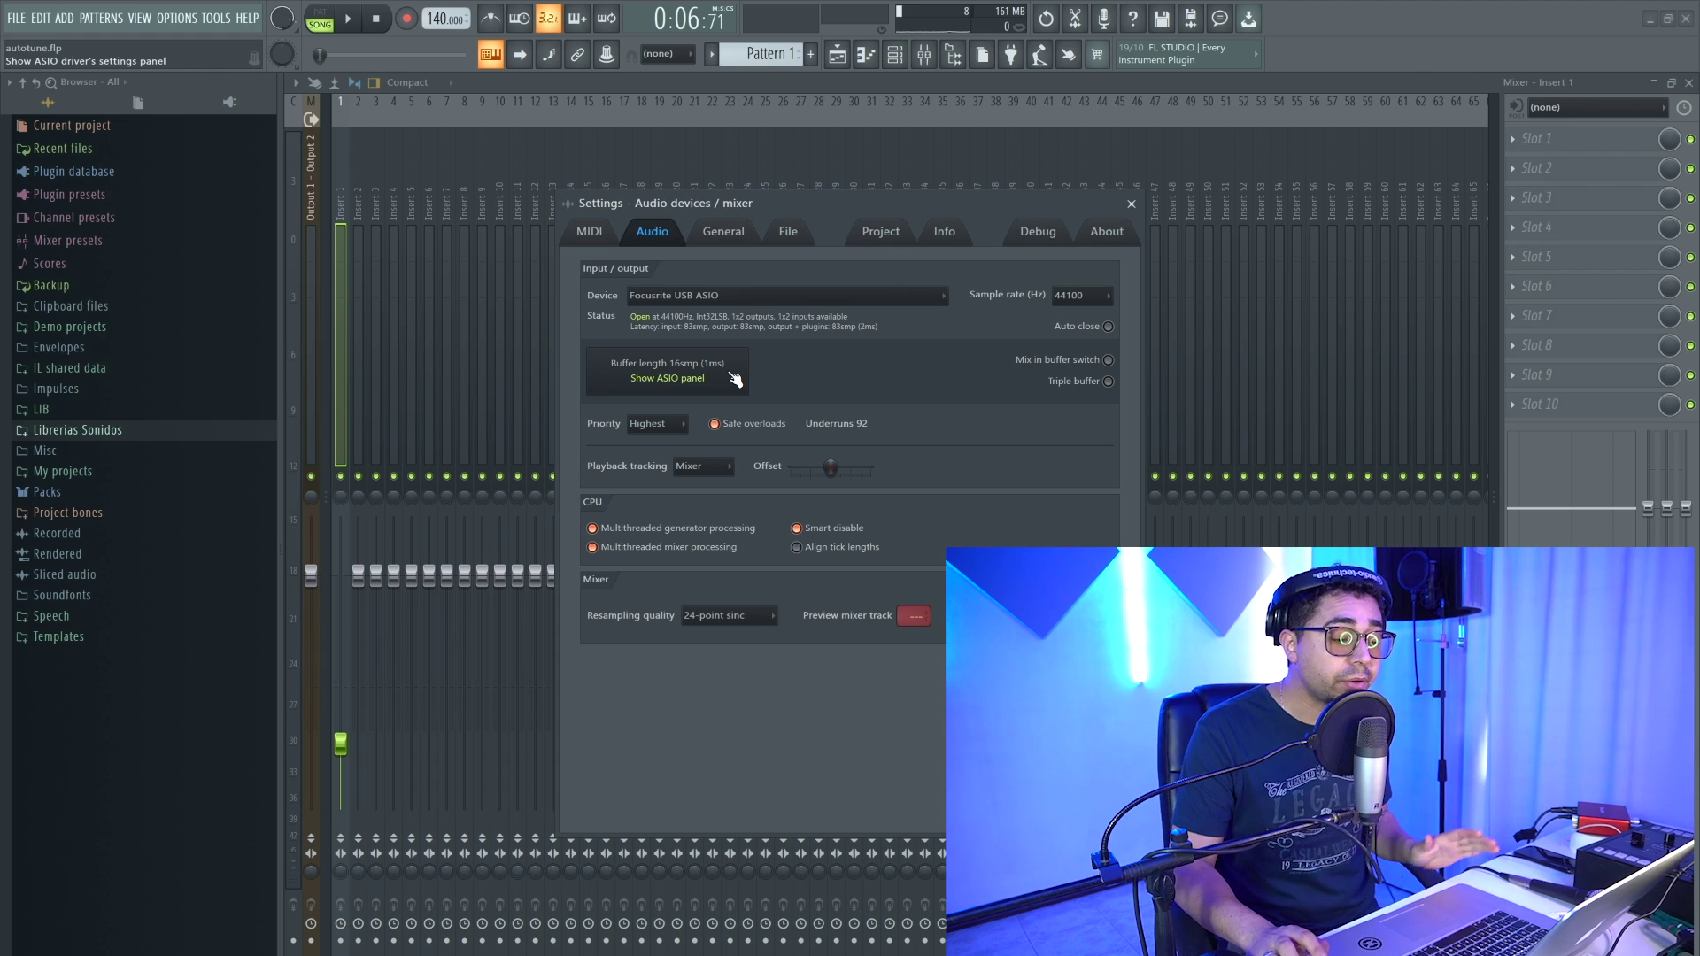
pyautogui.click(731, 297)
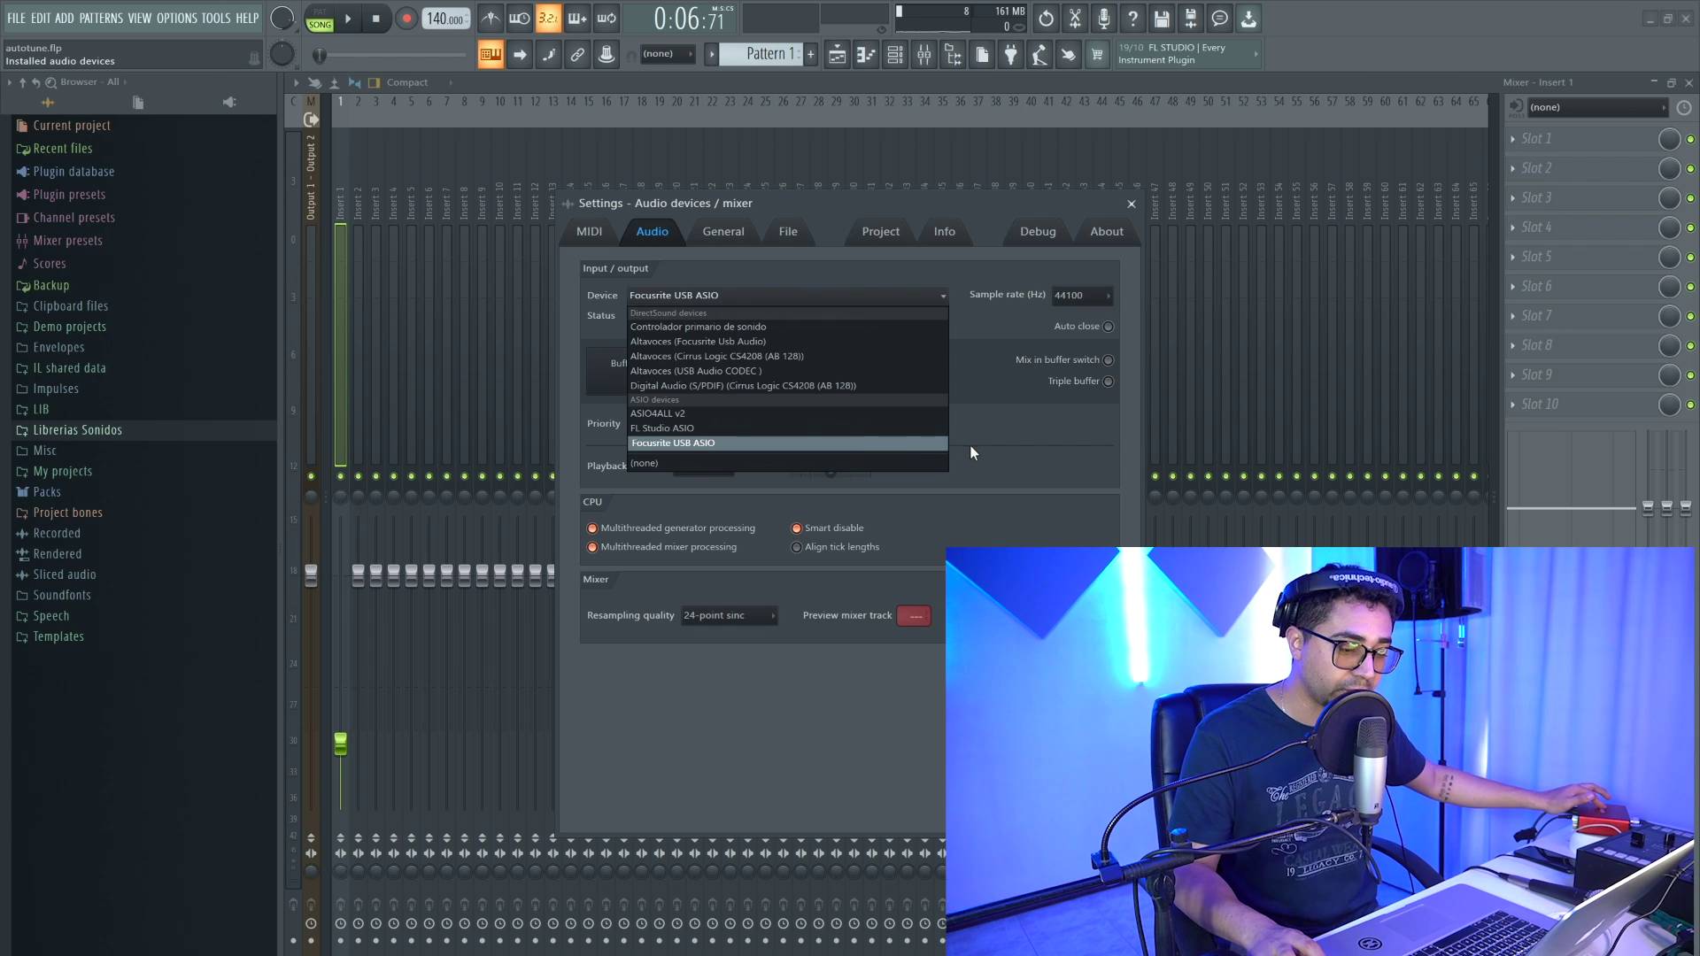
pyautogui.click(1021, 450)
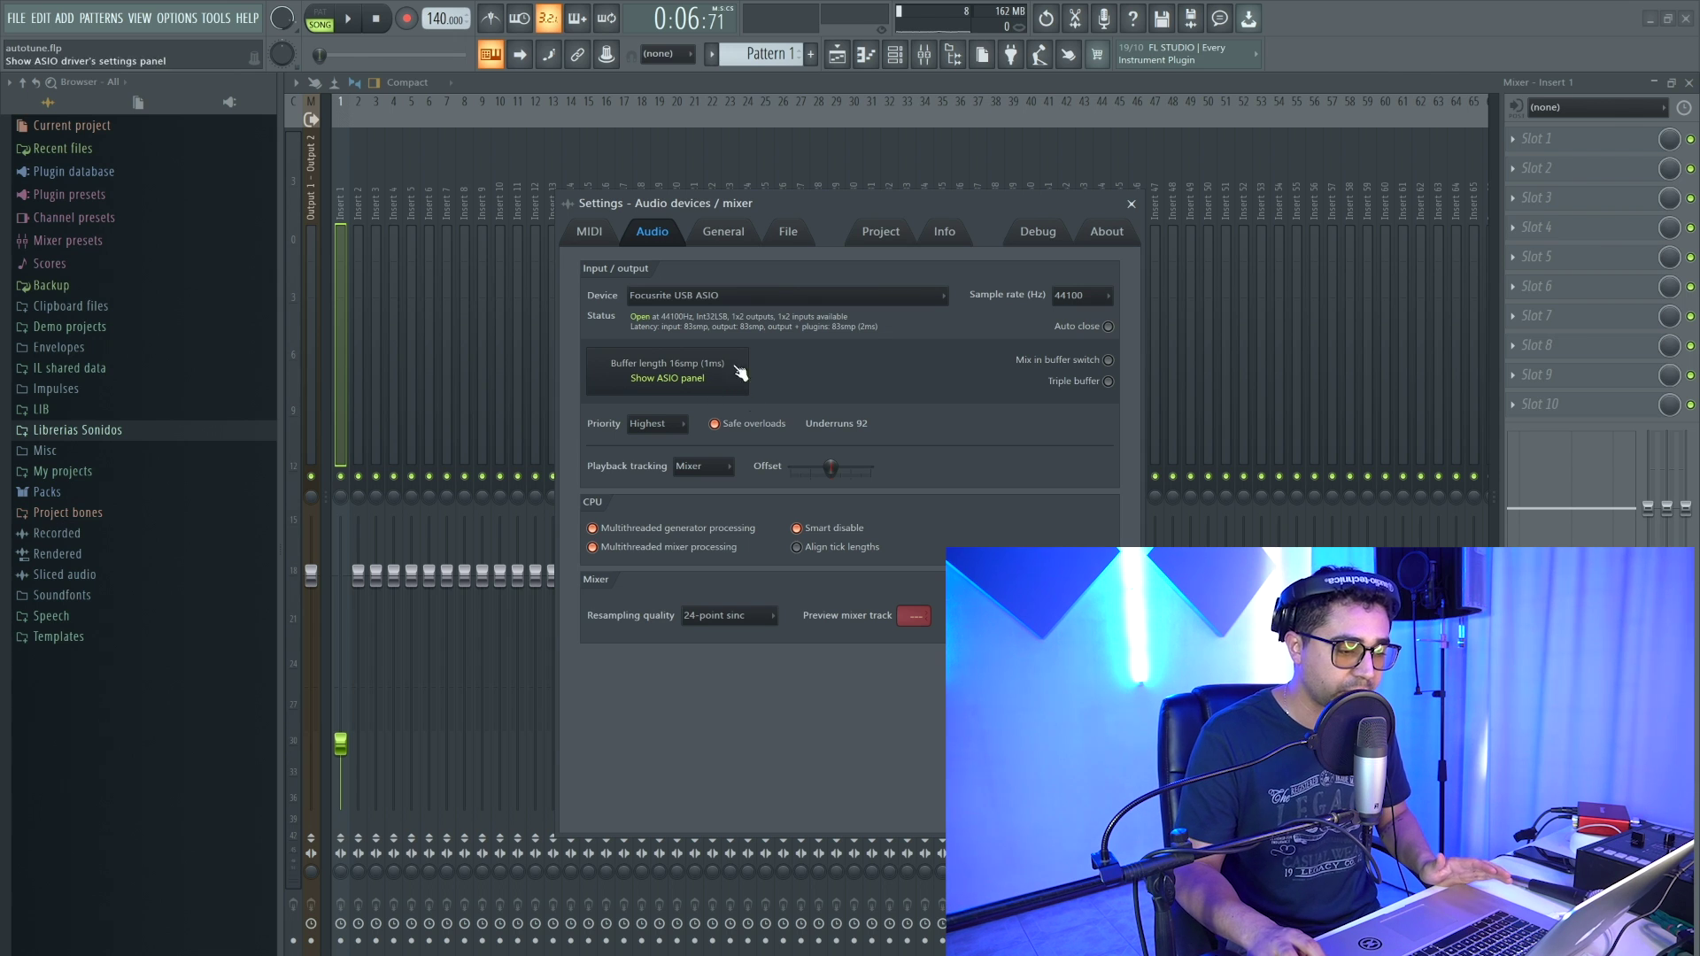
# Set the buffer size to 16 in the Focusrite USB ASIO device settings, and close the device and audio settings.
pyautogui.click(682, 379)
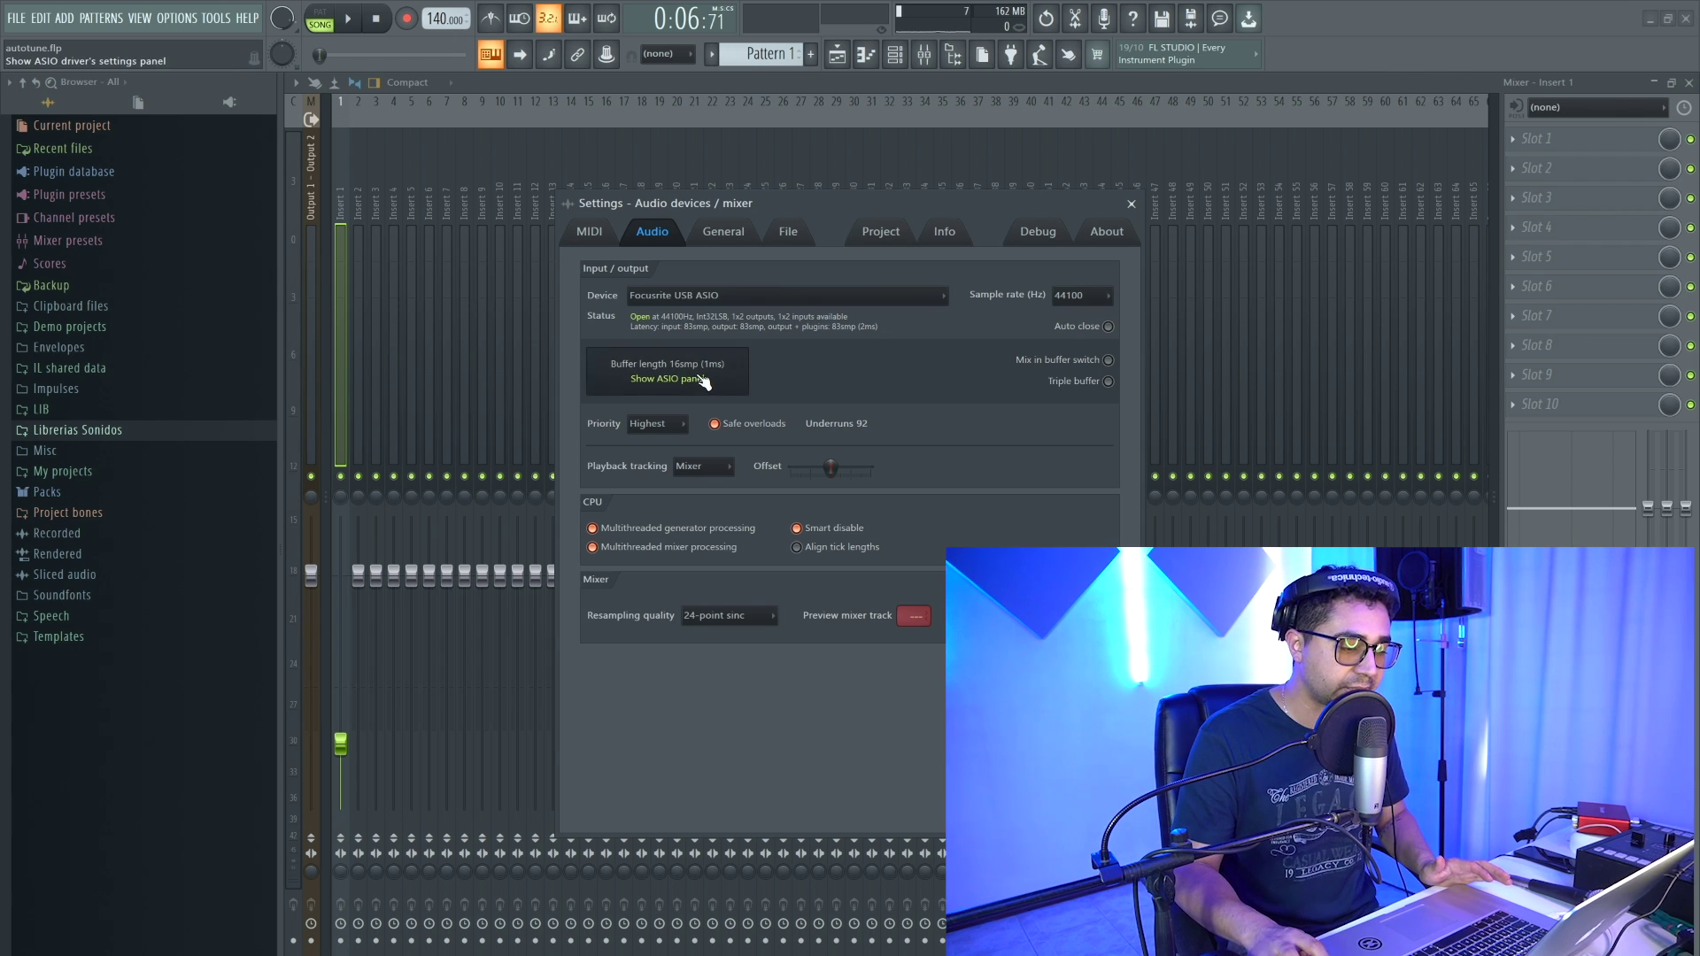
pyautogui.moveTo(956, 363); pyautogui.dragTo(992, 367)
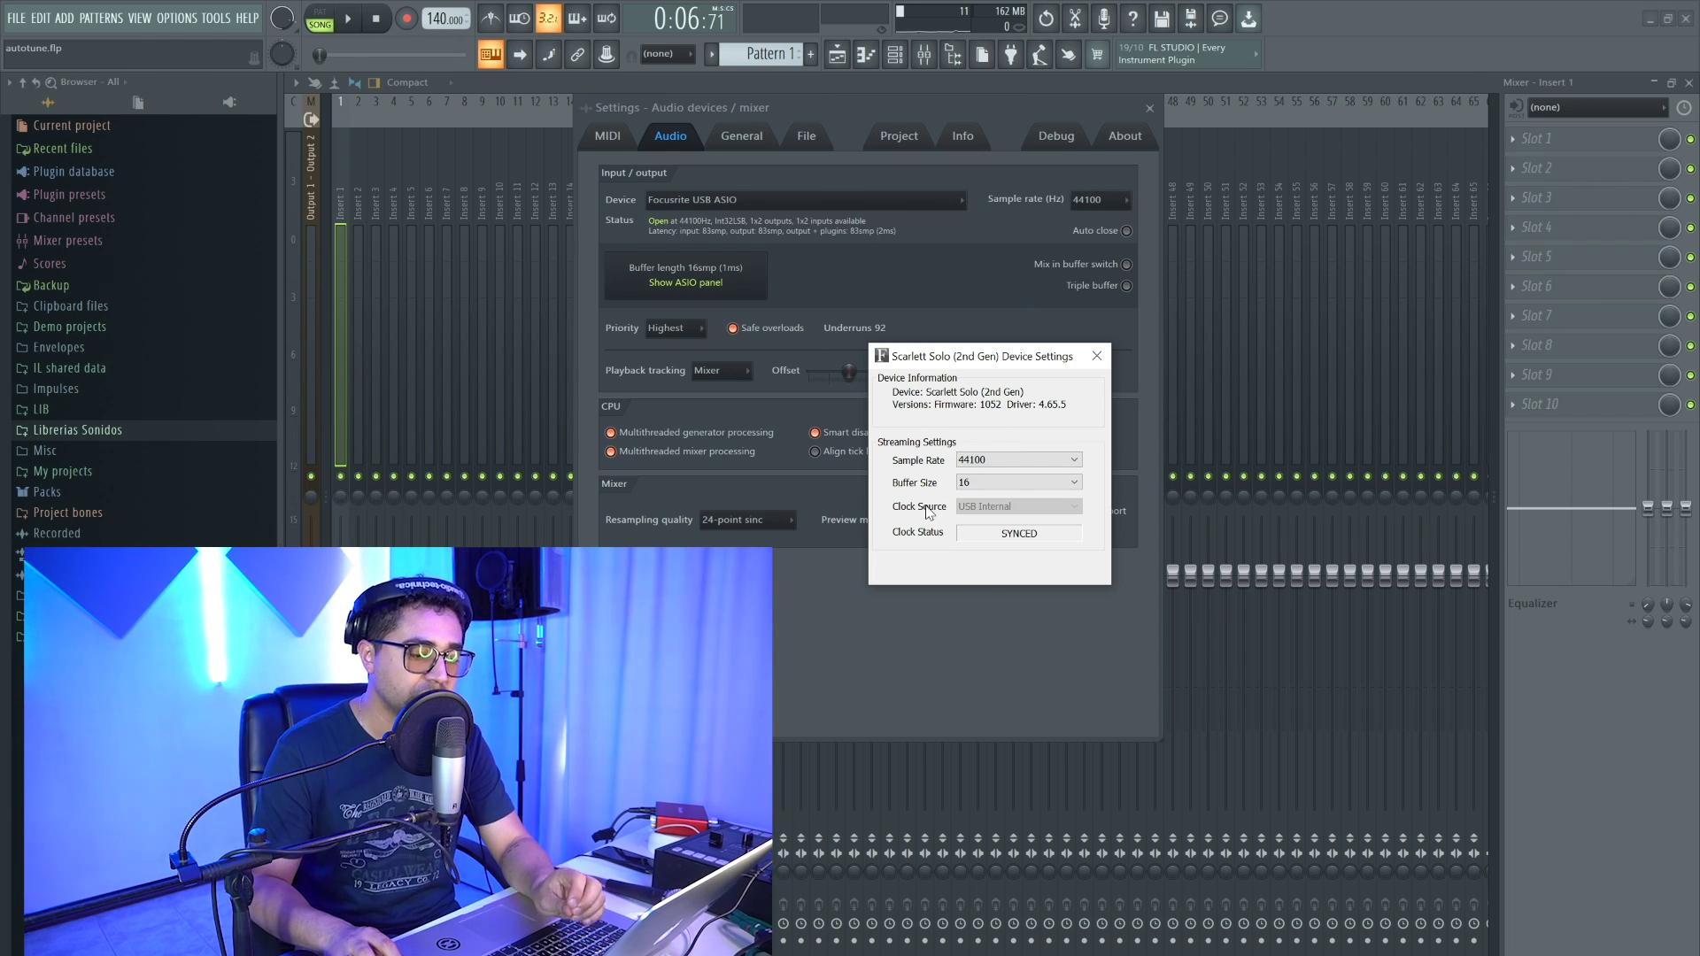
pyautogui.click(1007, 483)
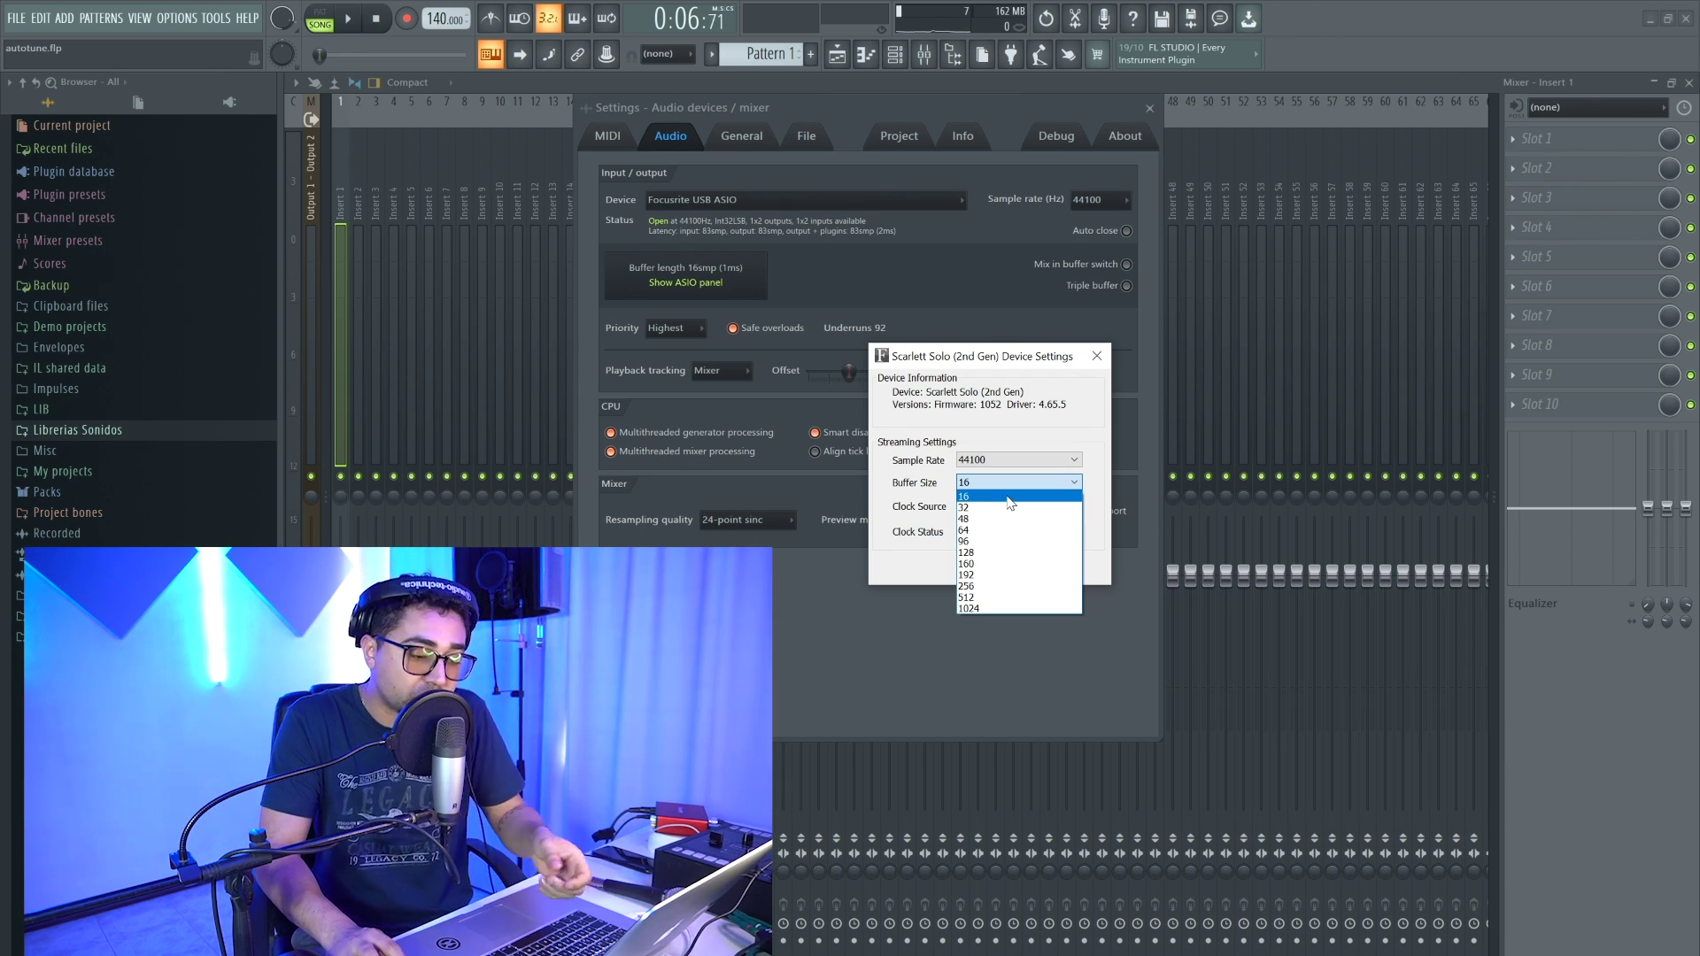
pyautogui.click(977, 497)
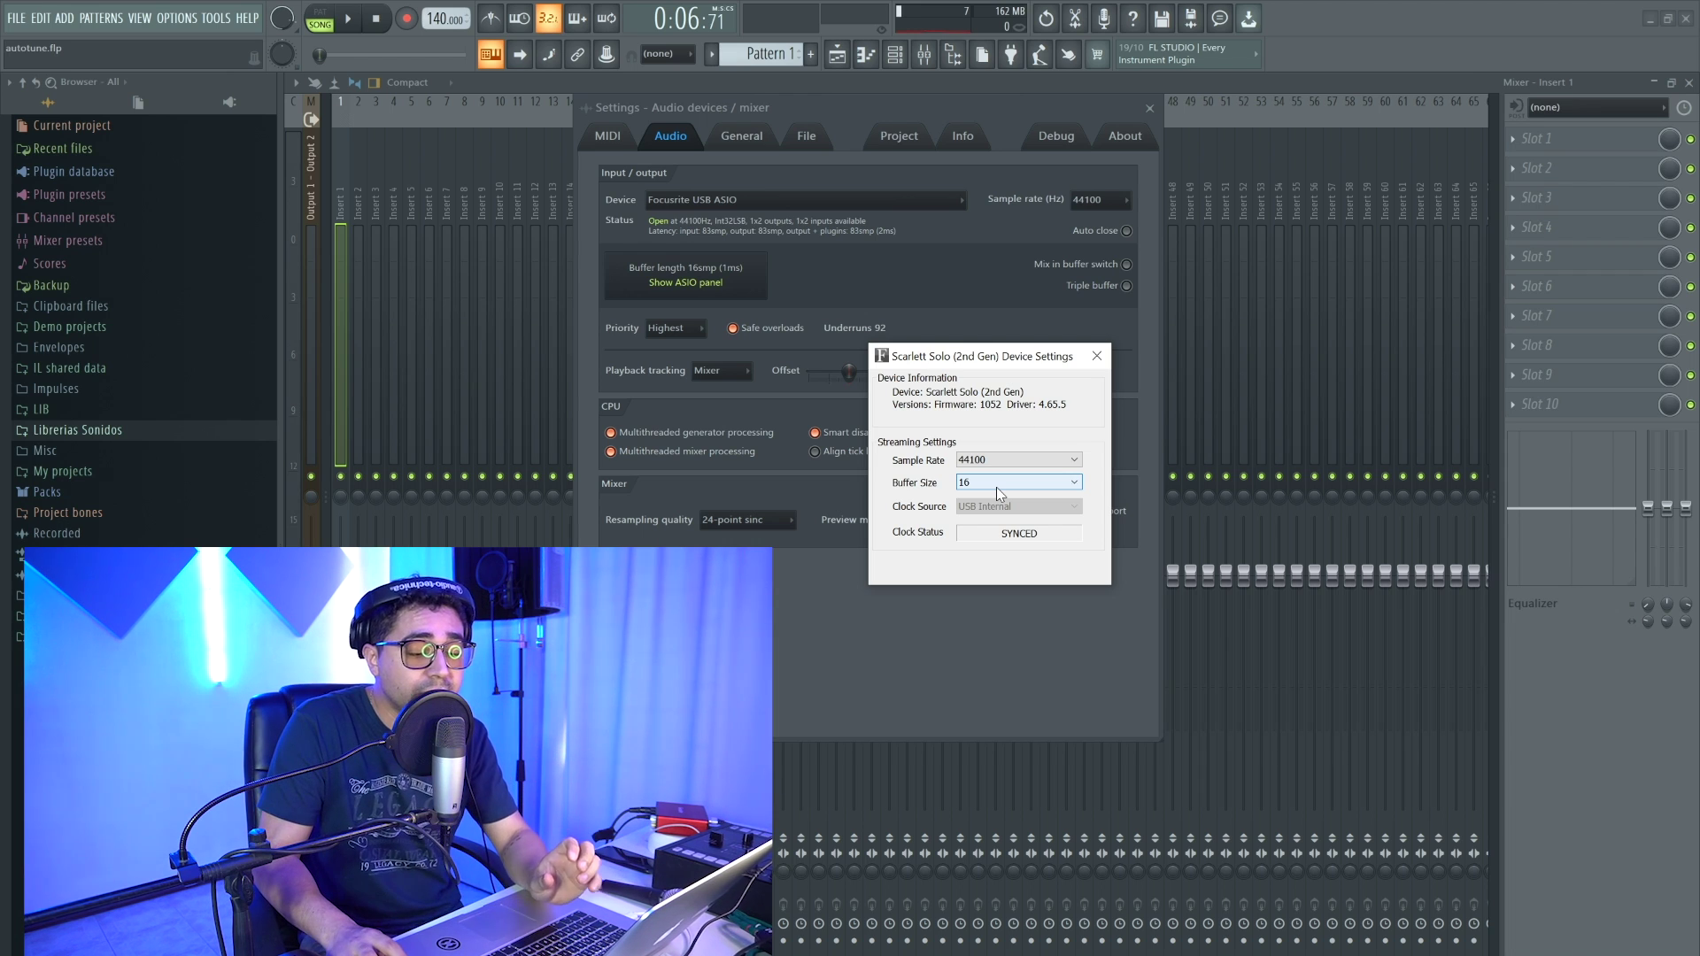
pyautogui.click(996, 487)
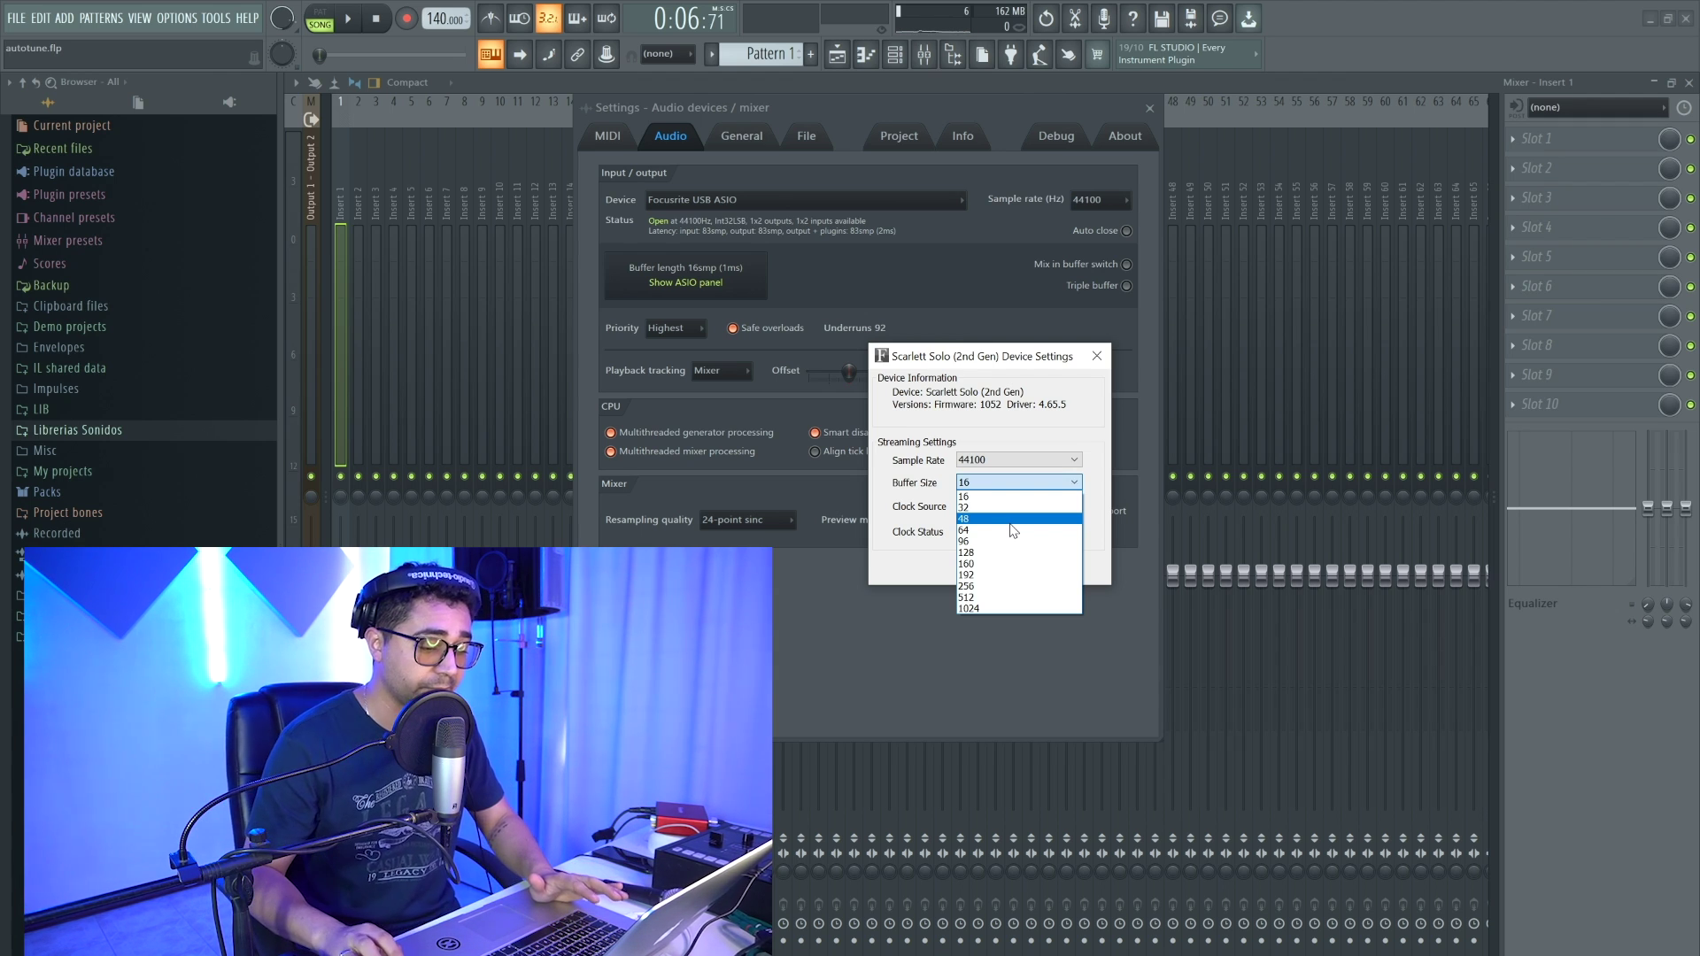
pyautogui.click(987, 497)
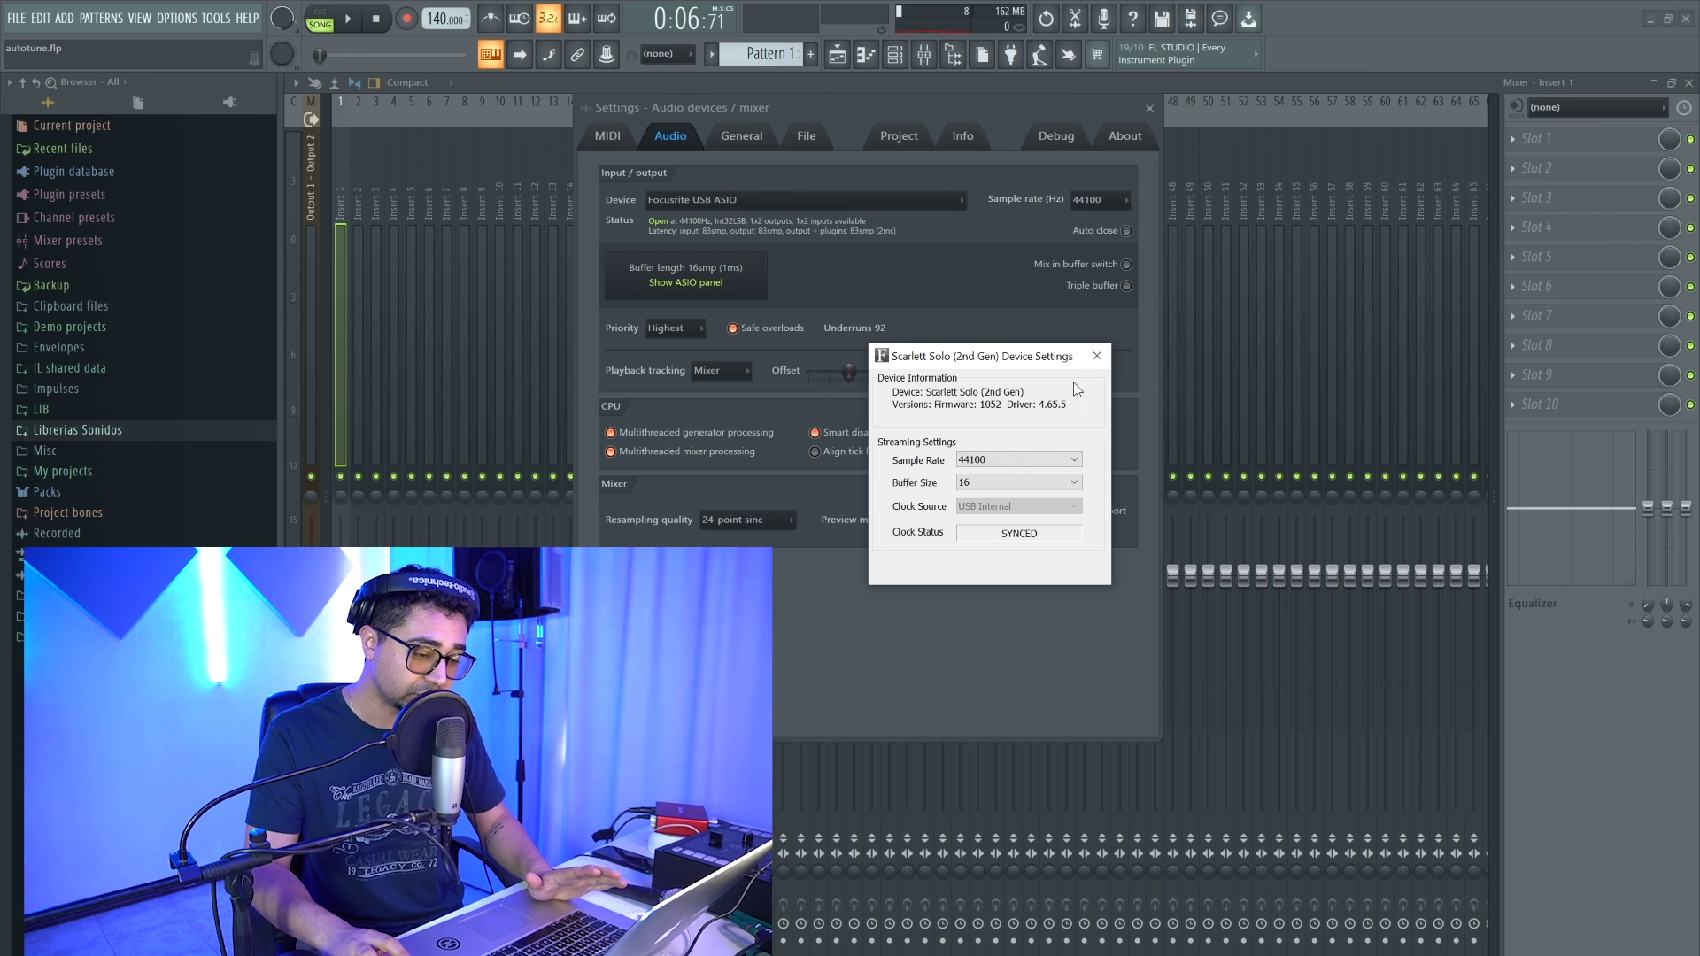
pyautogui.click(1098, 357)
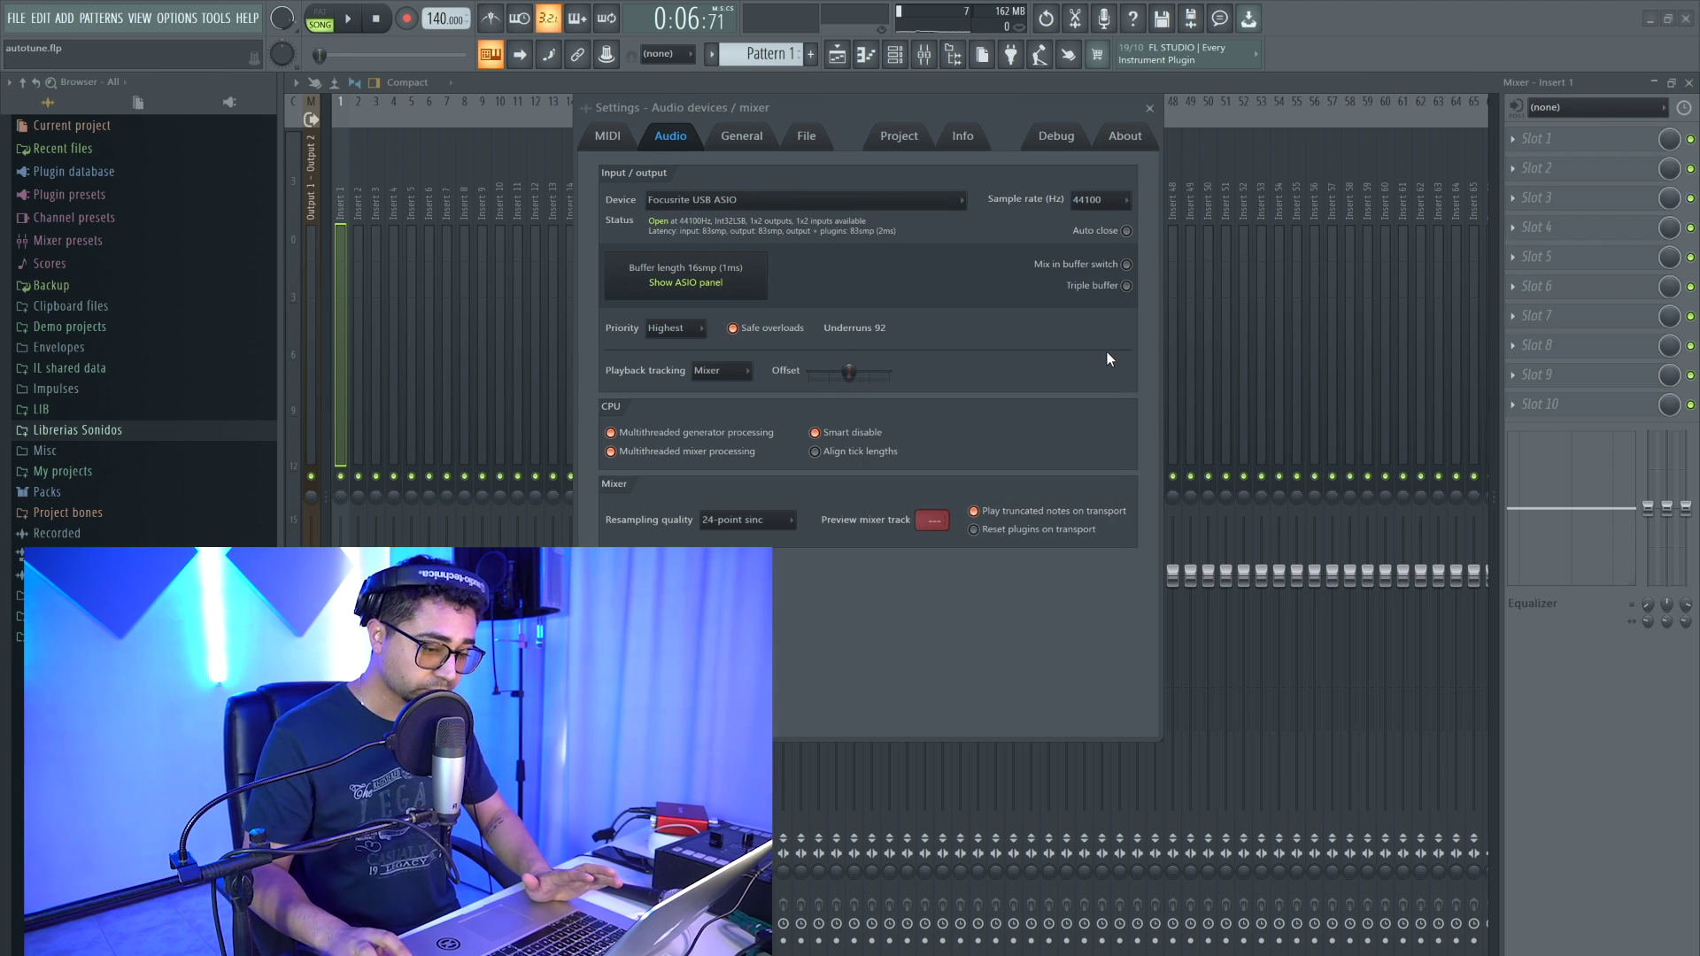
pyautogui.click(1149, 108)
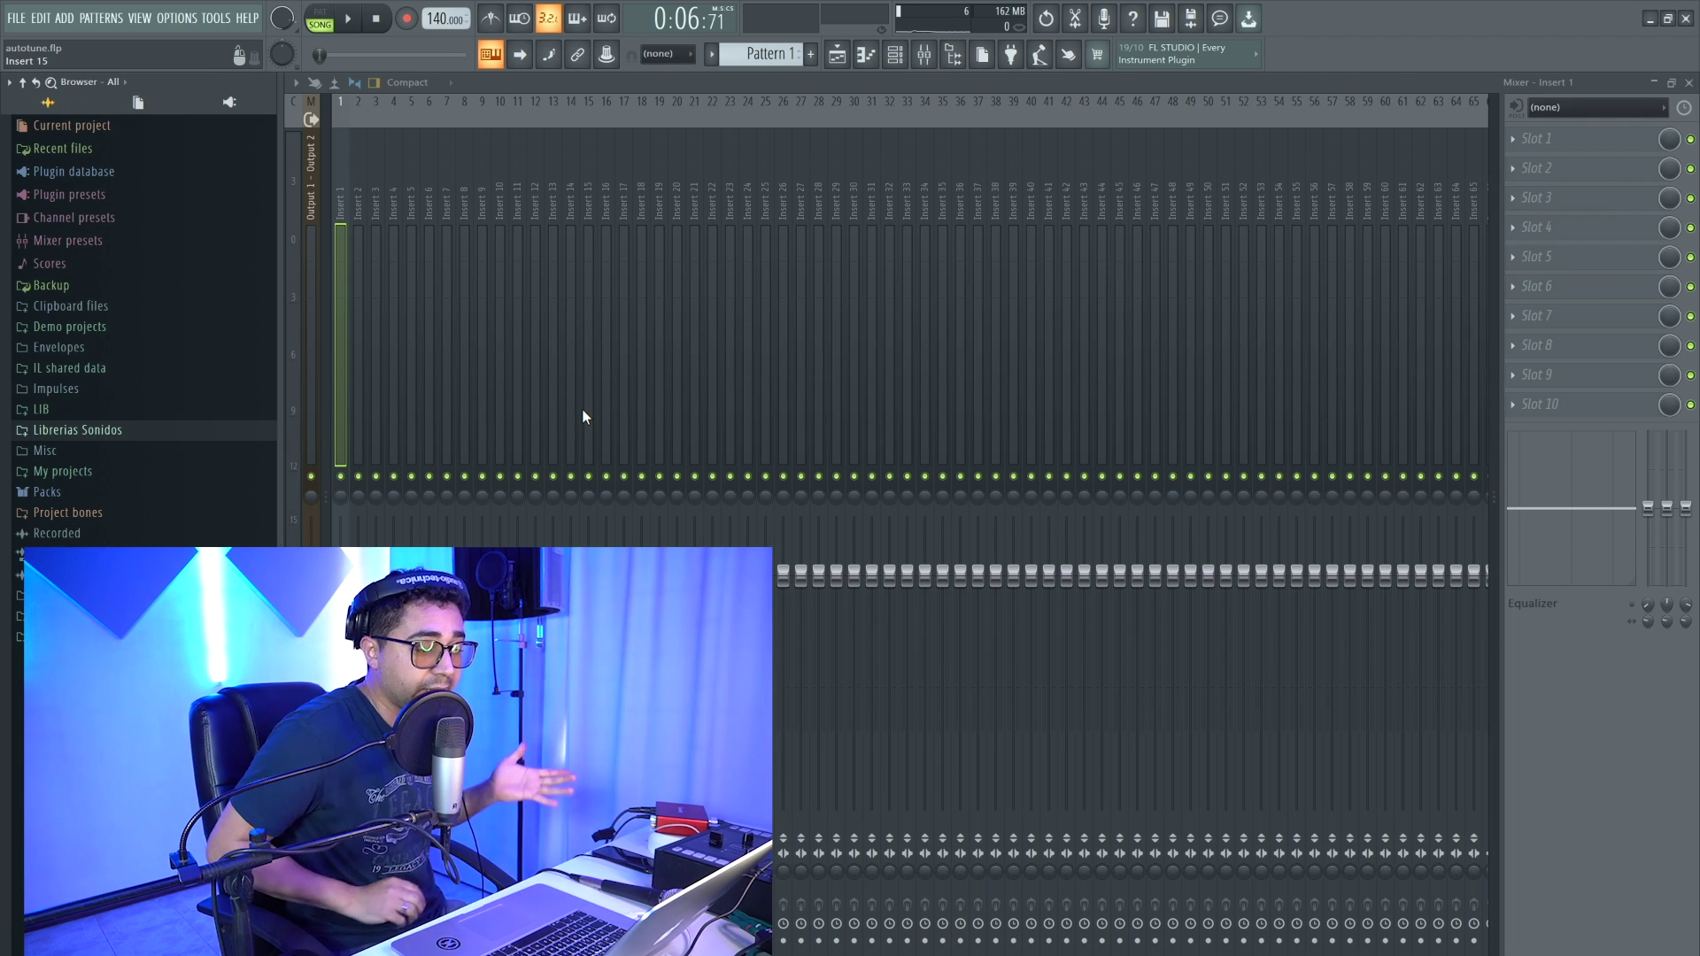
# Assign the mono Input 2 of the Focusrite USB ASIO device as the audio input of mixer Insert 20.
pyautogui.click(683, 301)
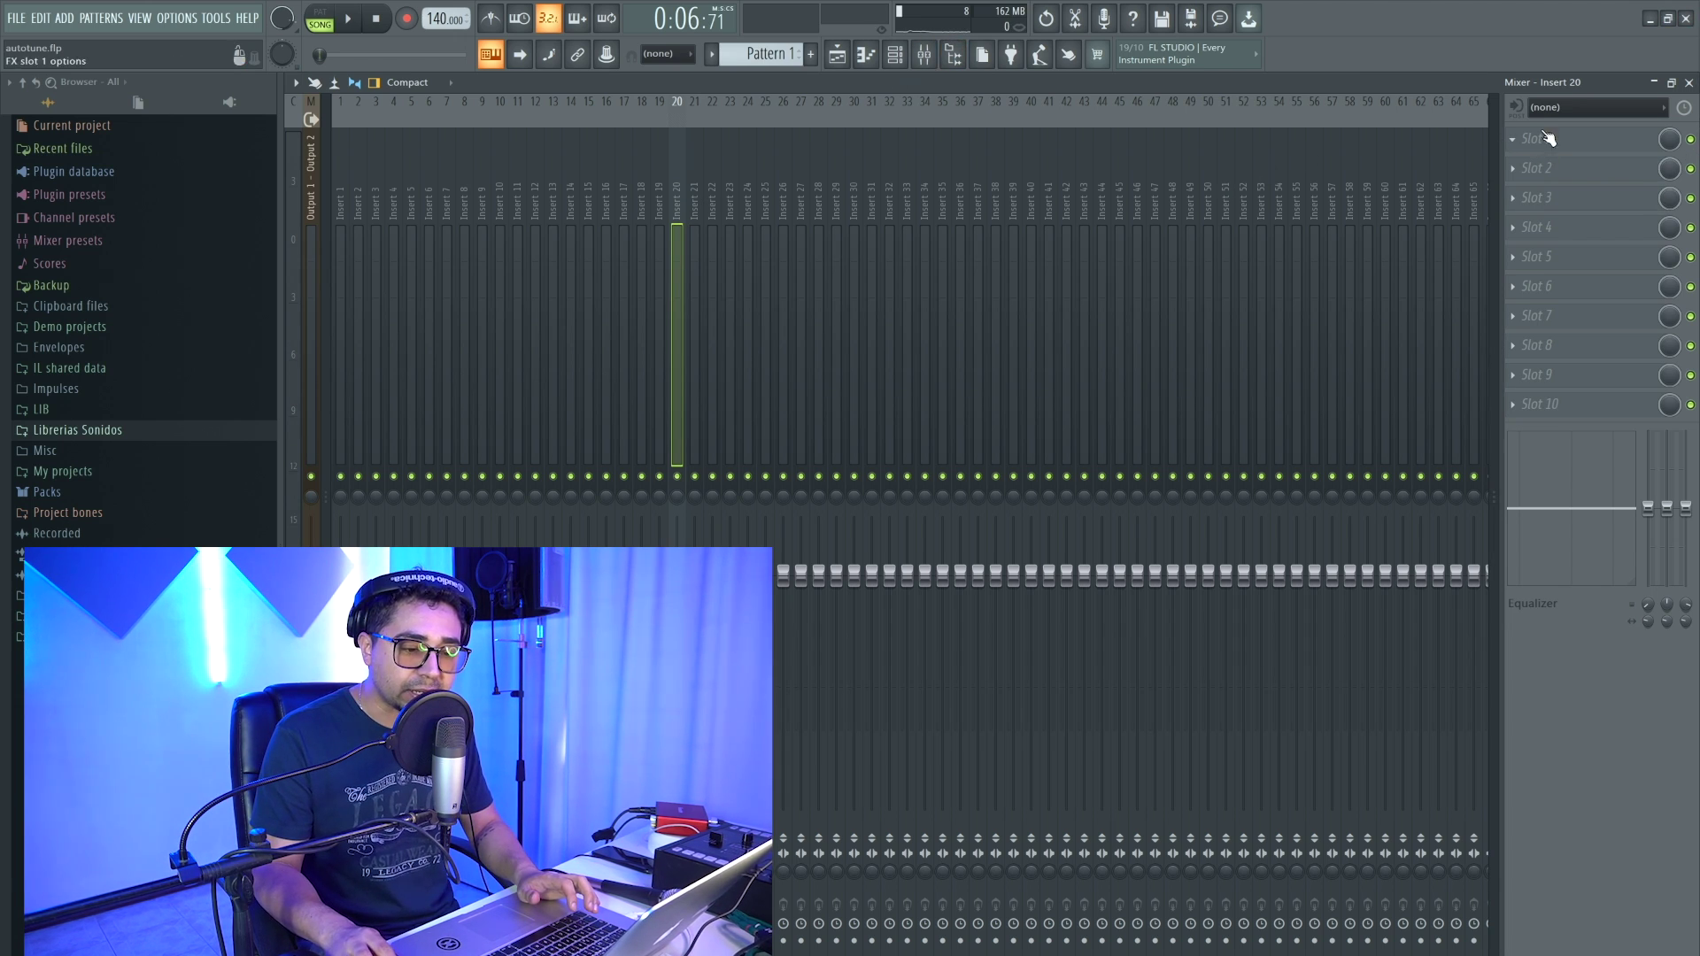
pyautogui.click(1572, 108)
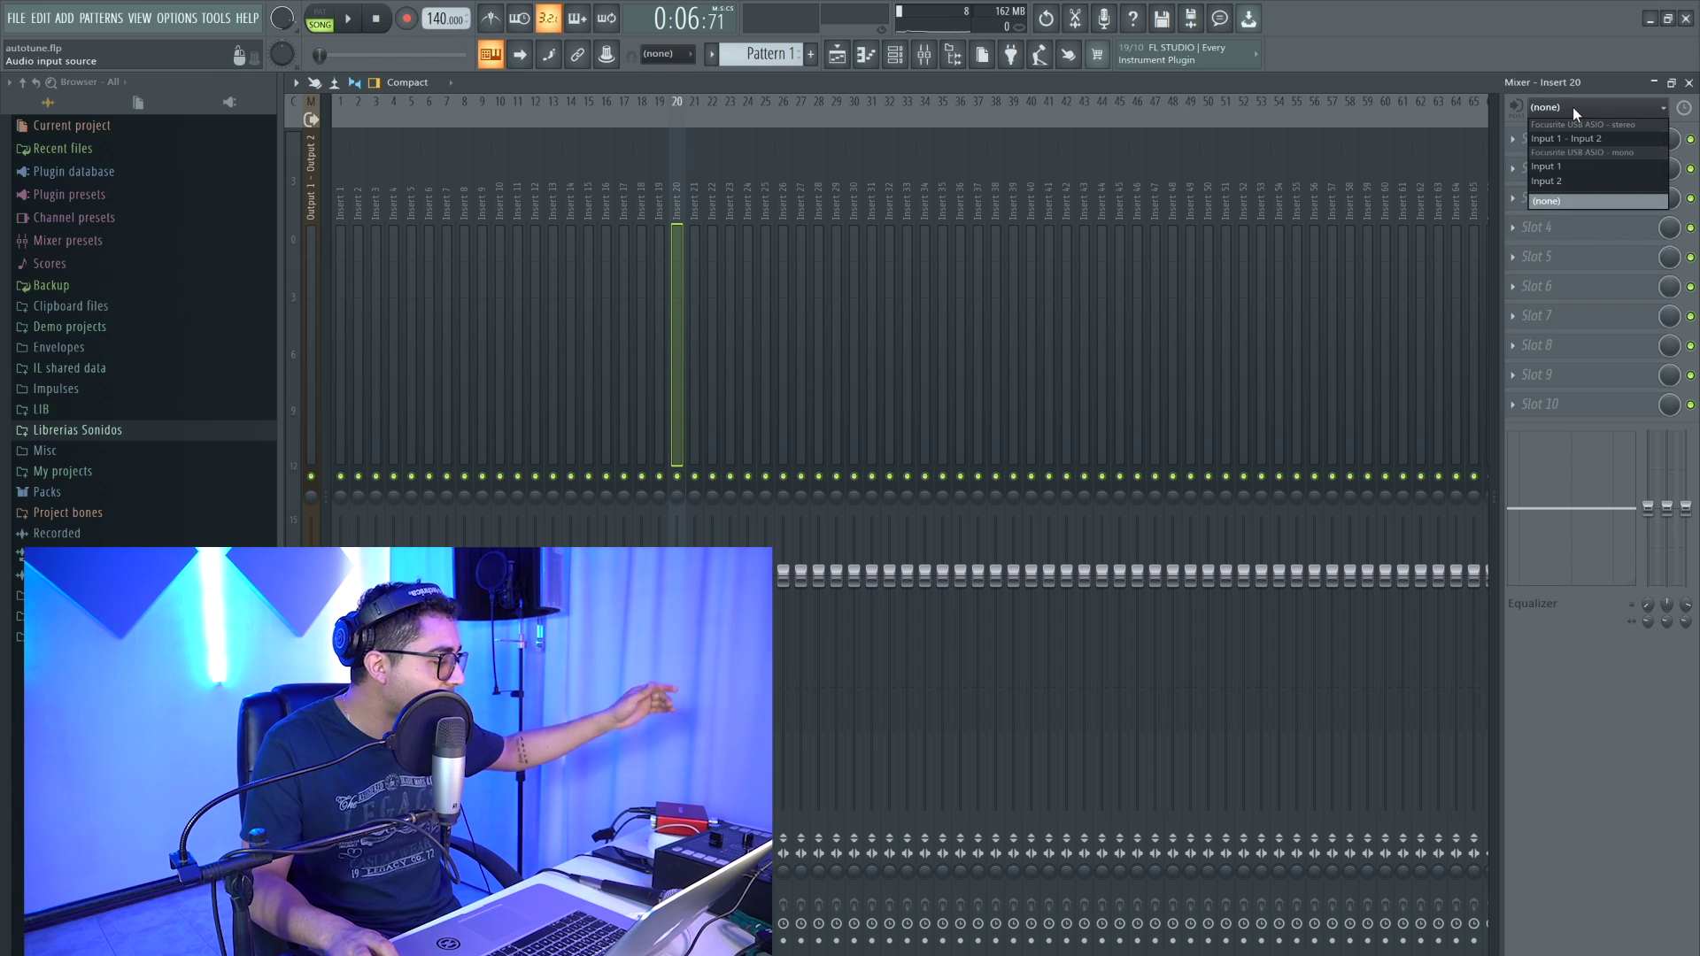
pyautogui.click(1576, 183)
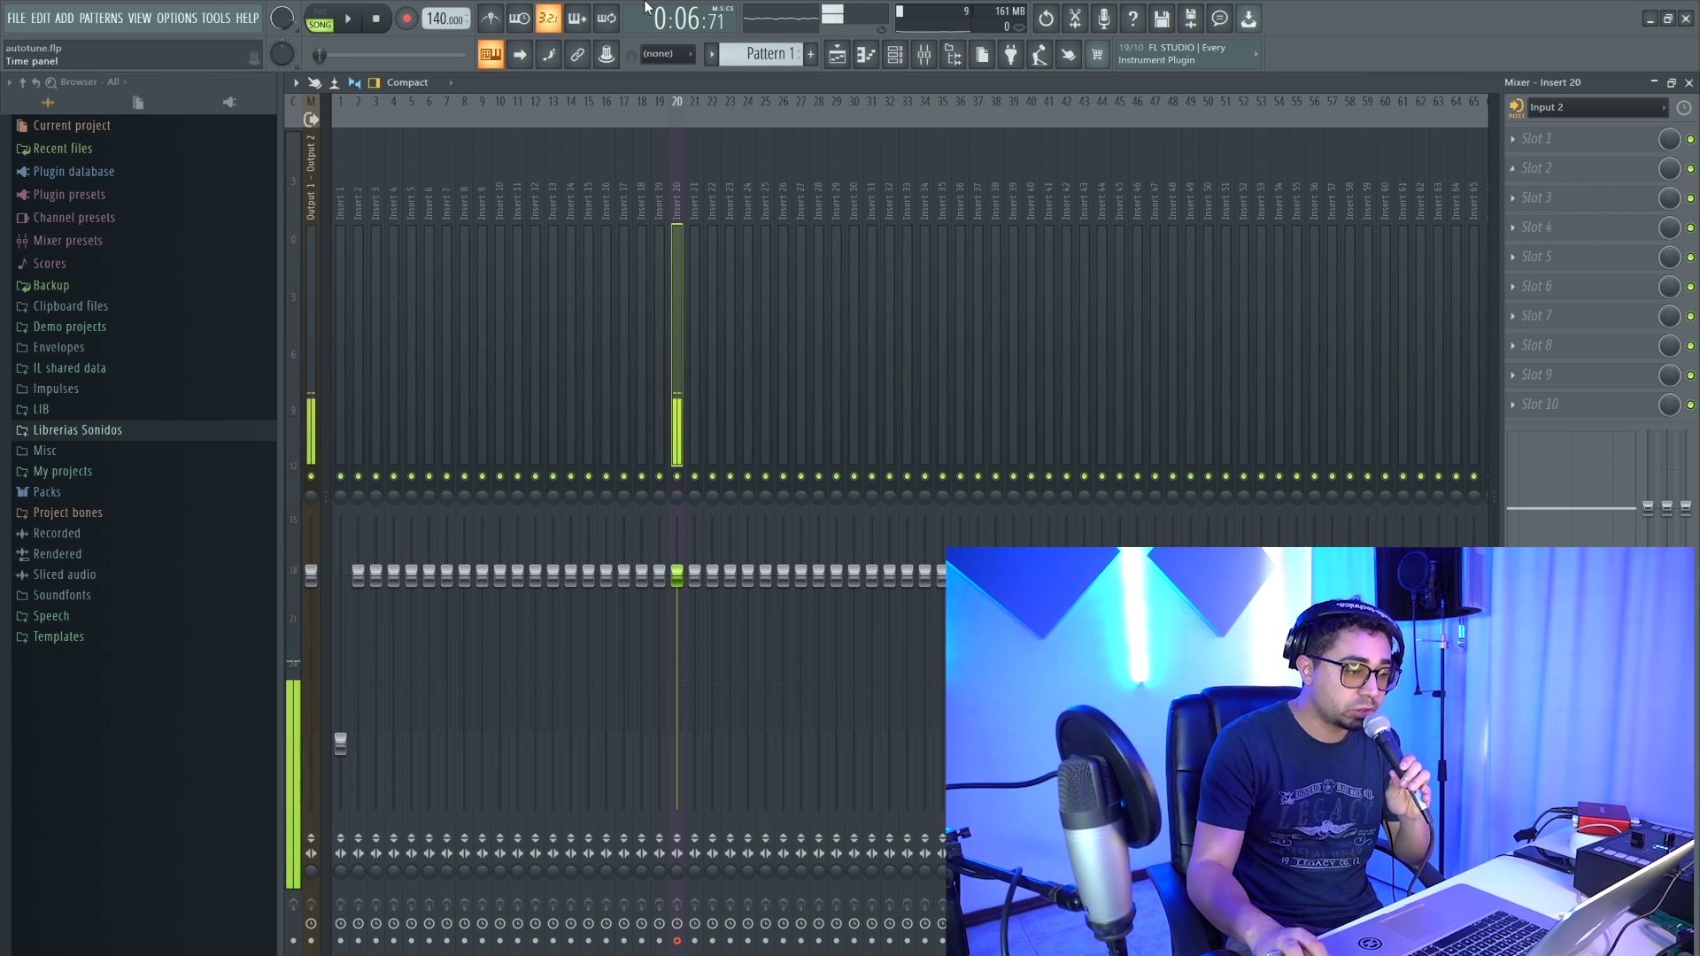
# Reopen the Scarlett Solo device settings from the audio settings and set the buffer size to 1024.
pyautogui.click(180, 19)
pyautogui.click(181, 70)
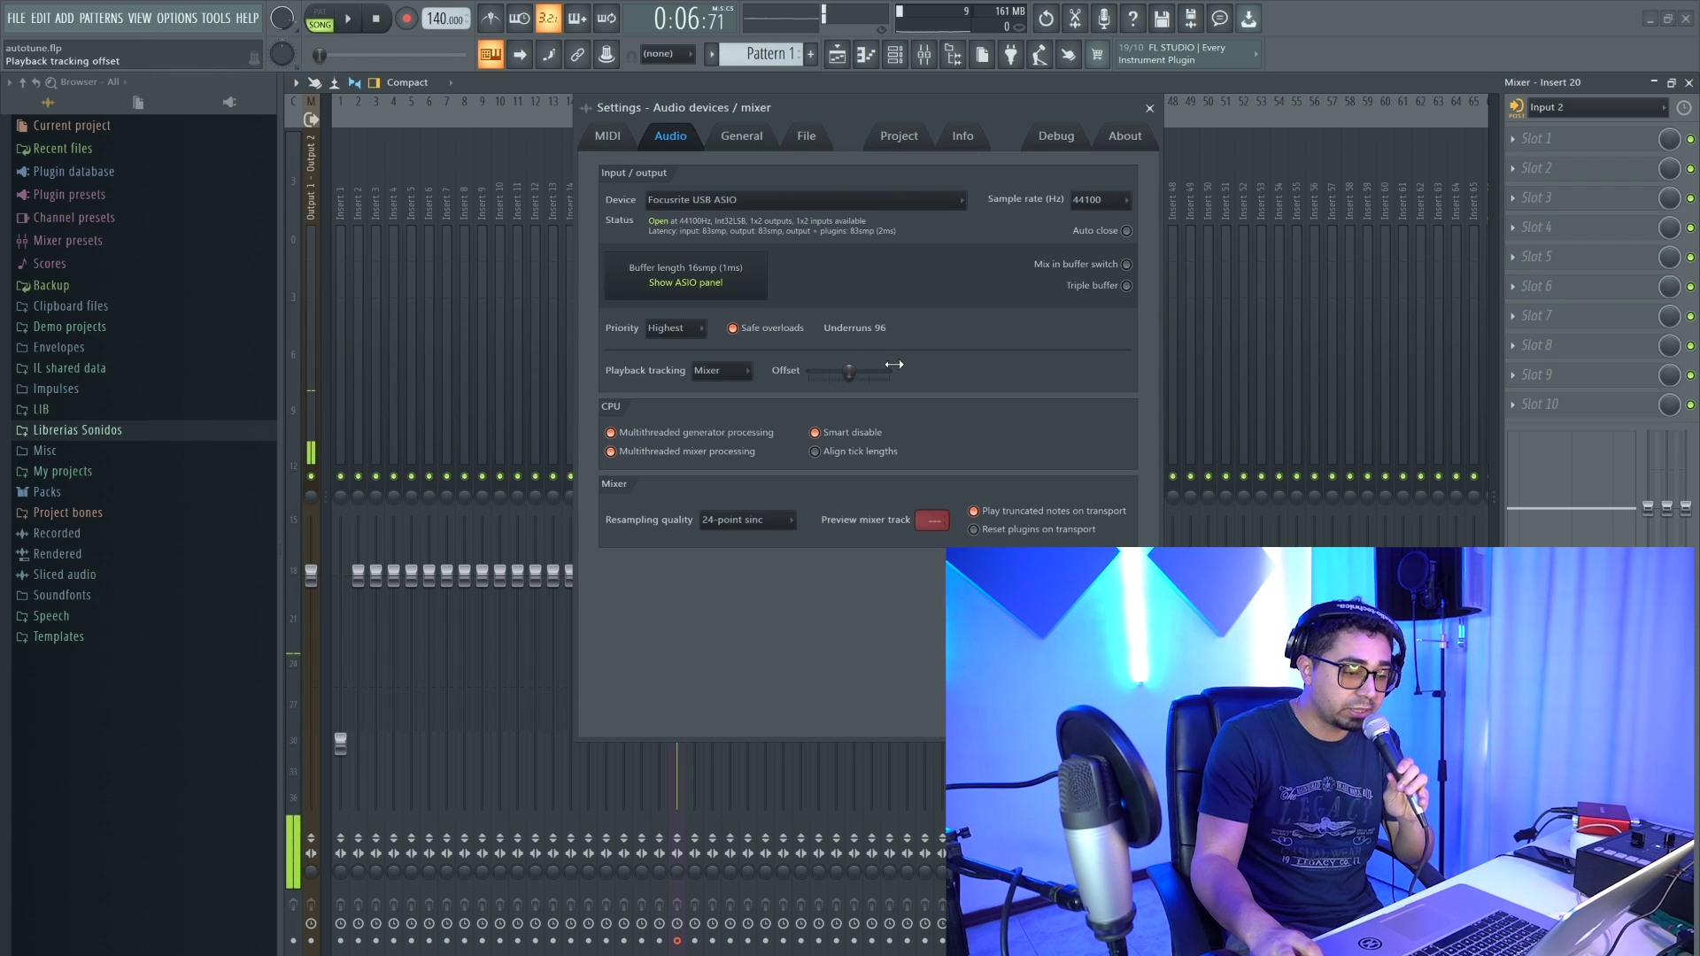
pyautogui.click(707, 300)
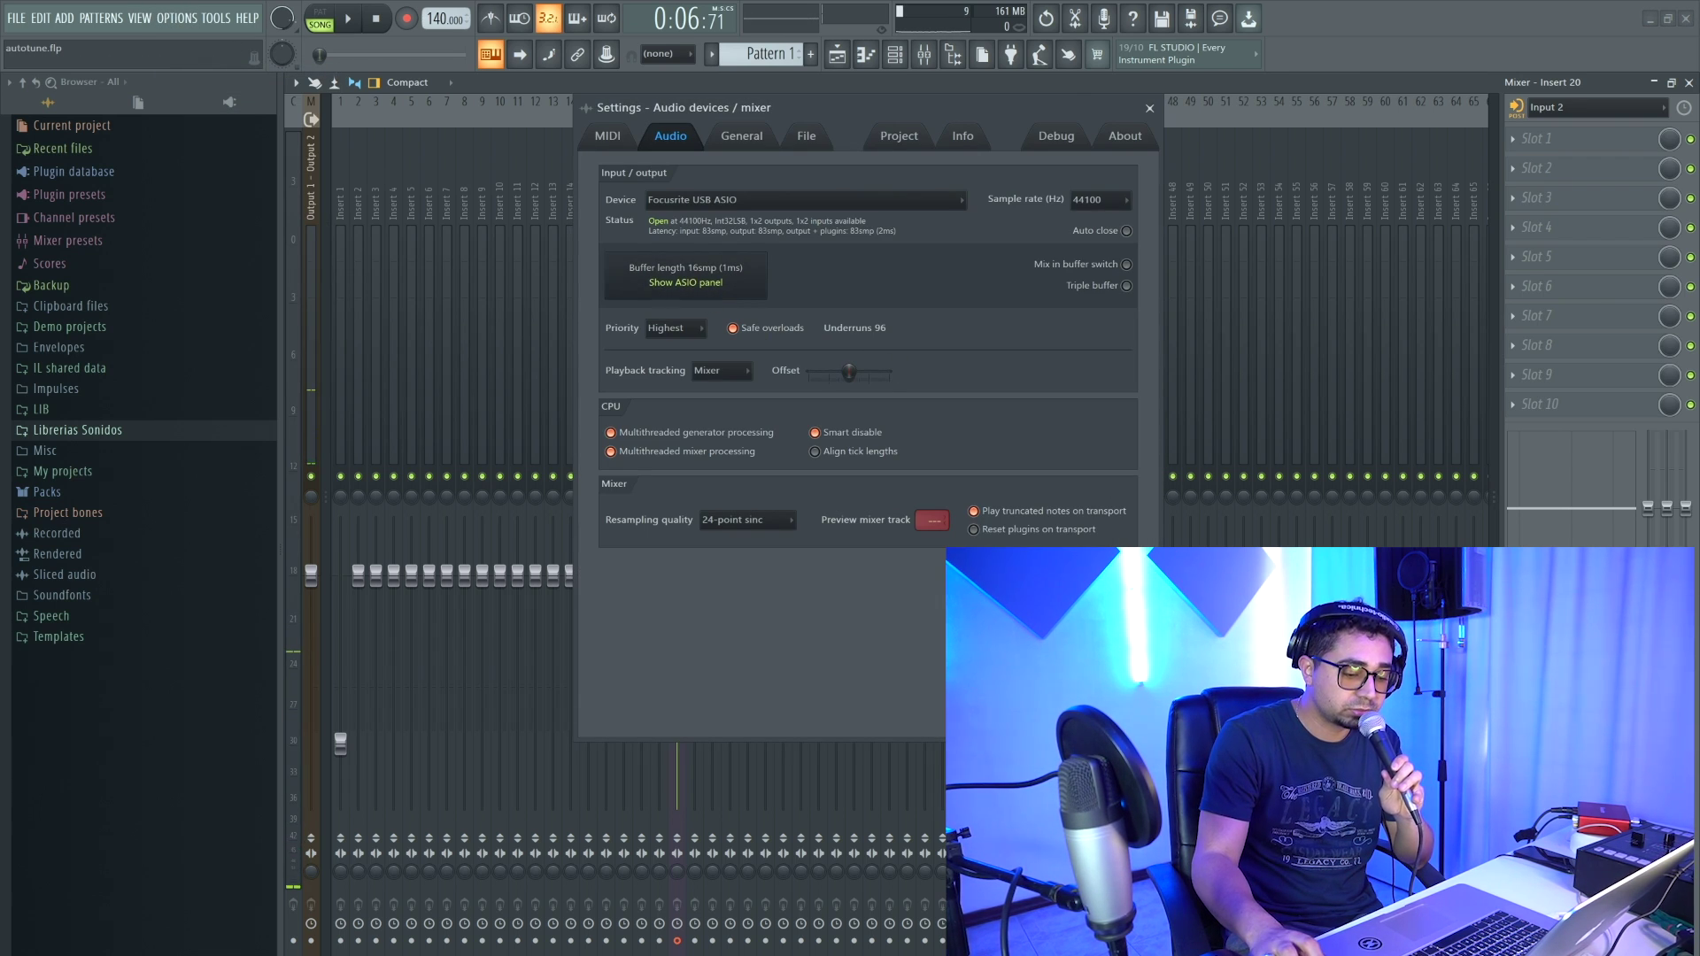
pyautogui.click(1647, 22)
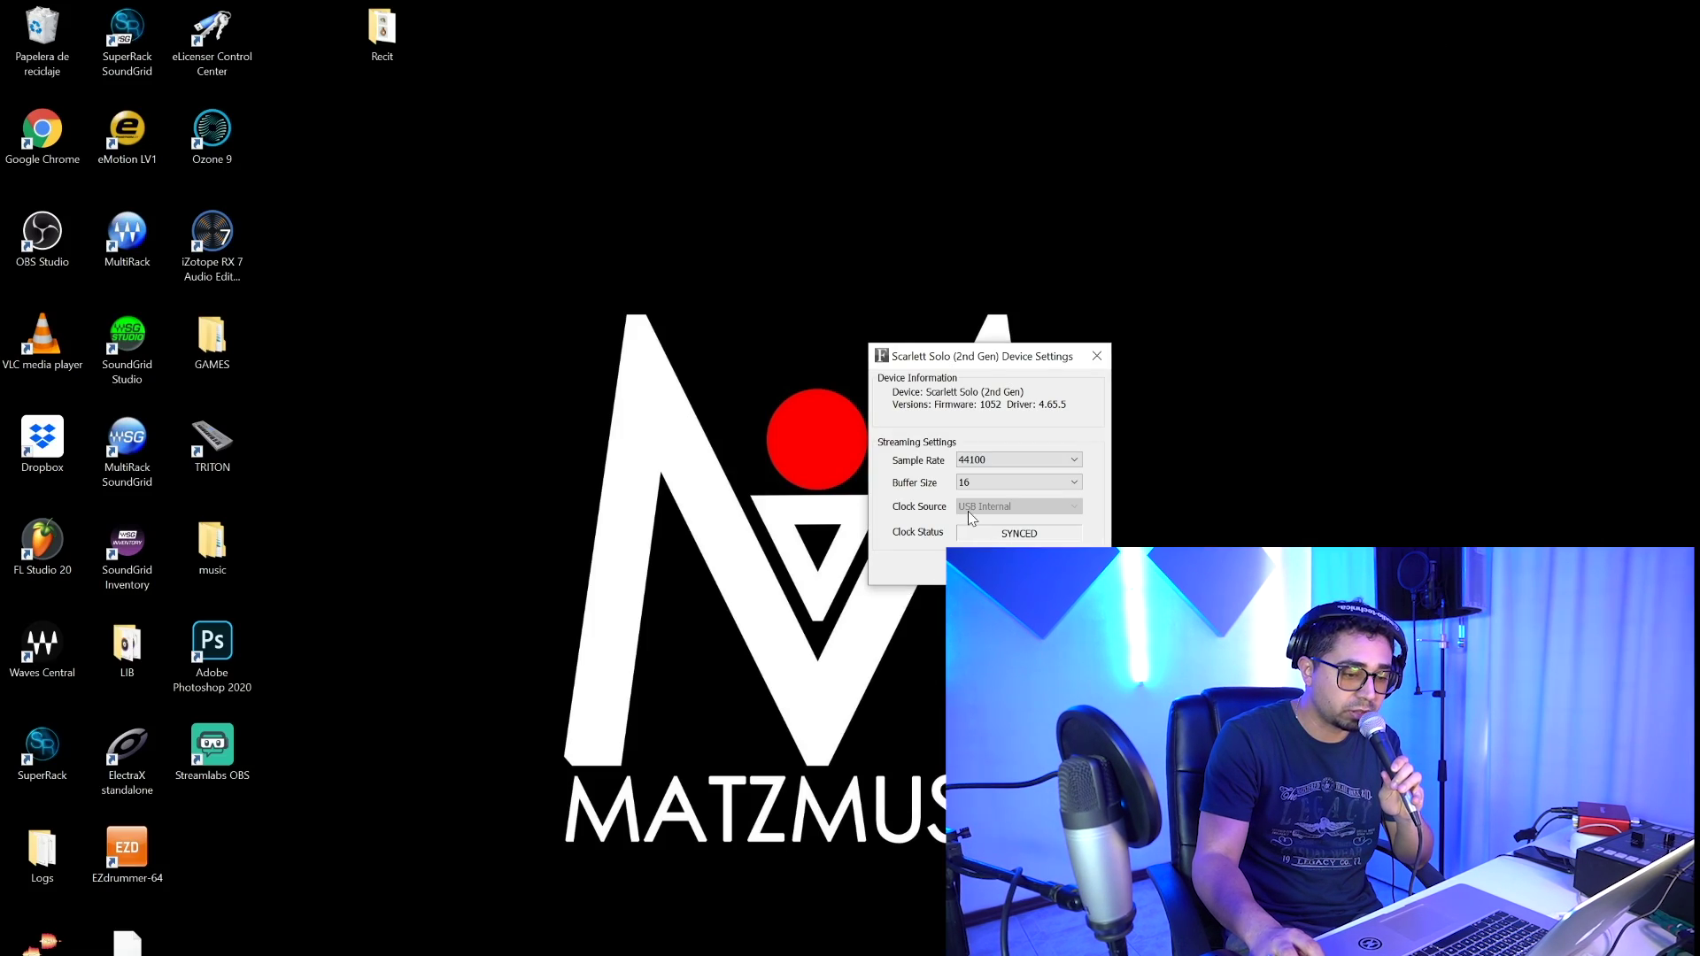
pyautogui.moveTo(988, 366); pyautogui.dragTo(775, 600)
pyautogui.click(882, 591)
pyautogui.hotkey('alt', 'Tab')
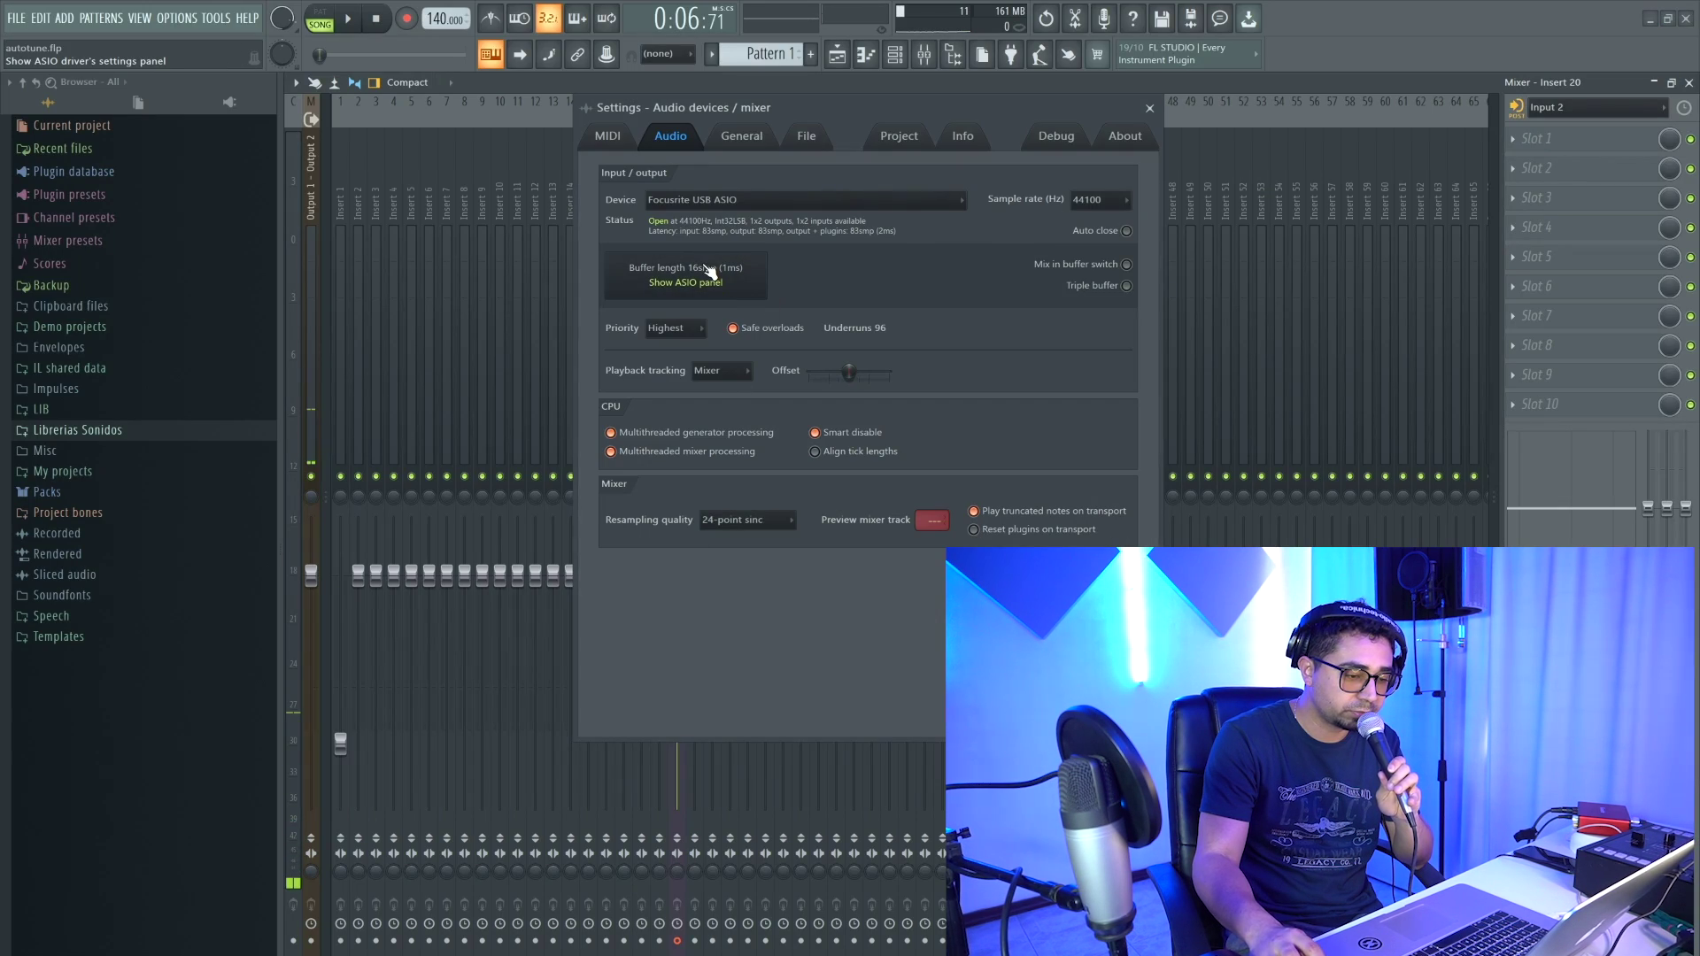
pyautogui.click(686, 281)
pyautogui.moveTo(779, 595); pyautogui.dragTo(840, 562)
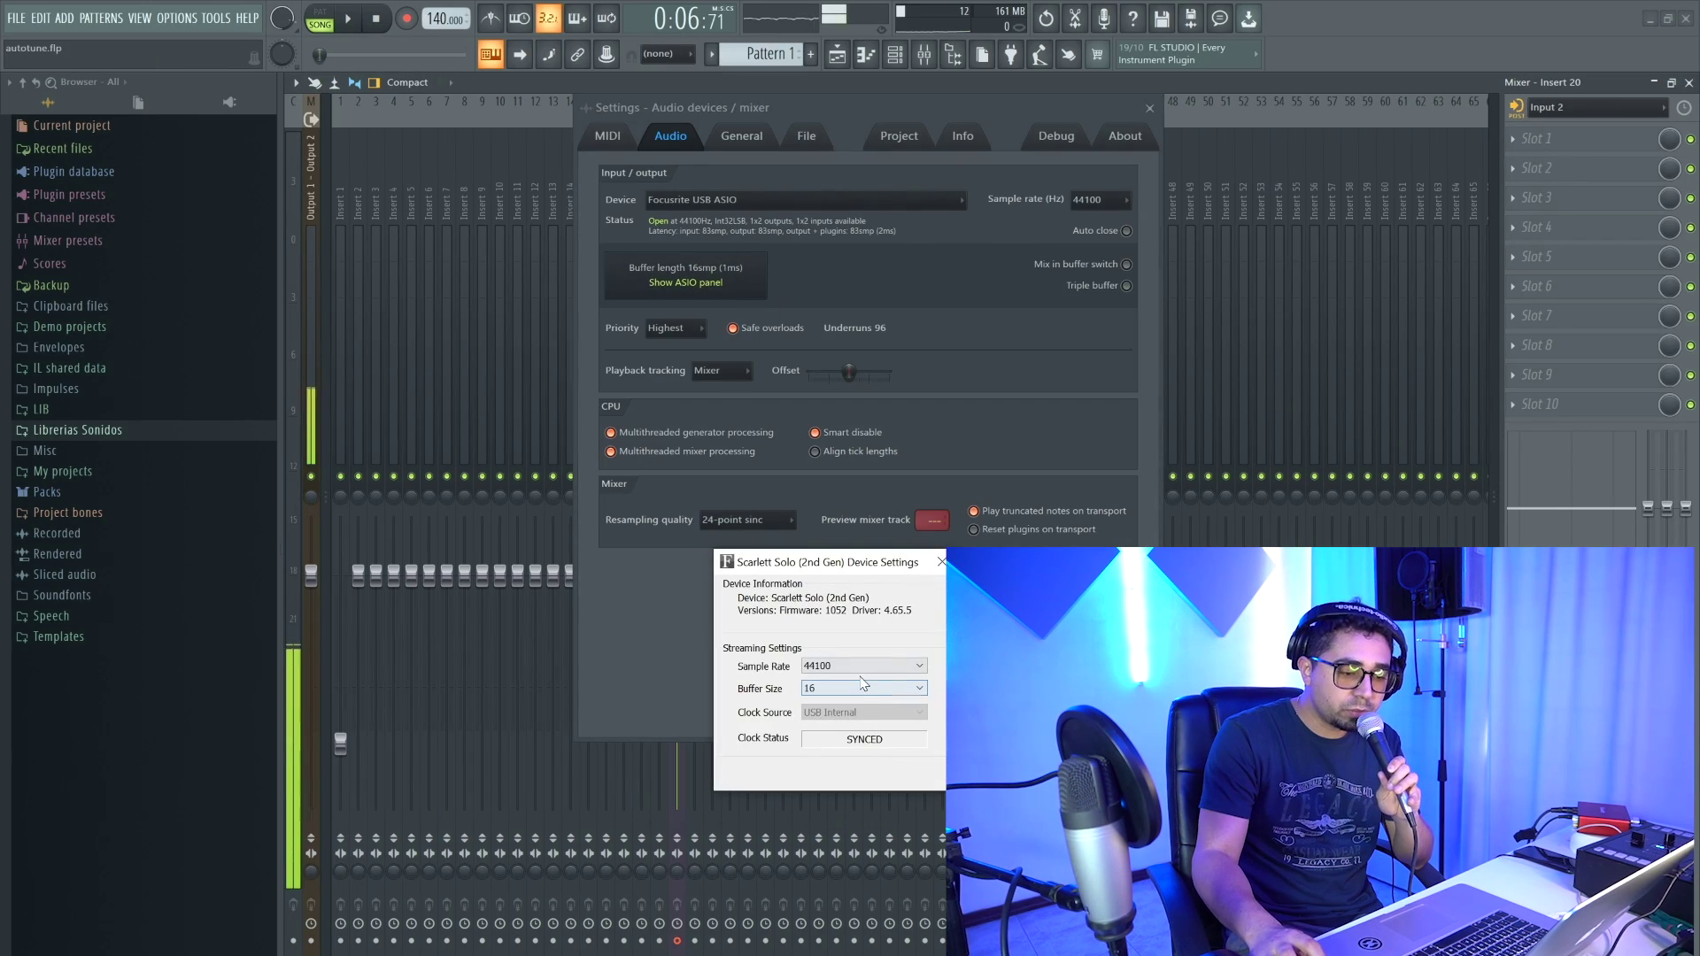
pyautogui.click(860, 688)
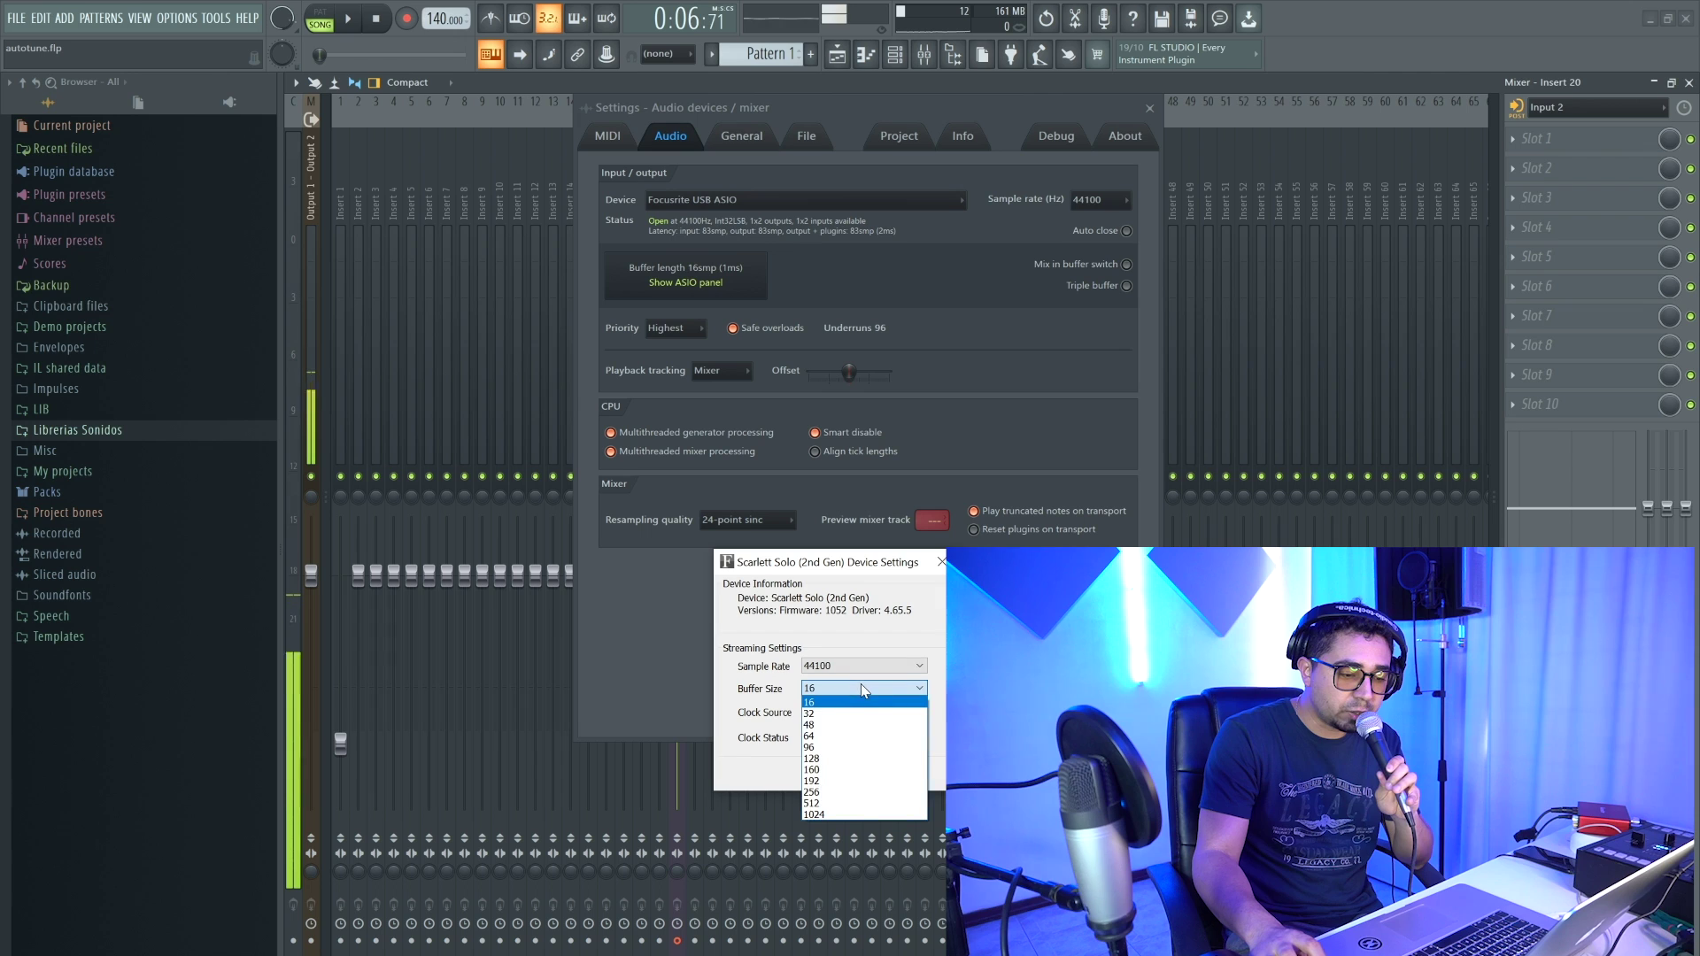
pyautogui.click(864, 814)
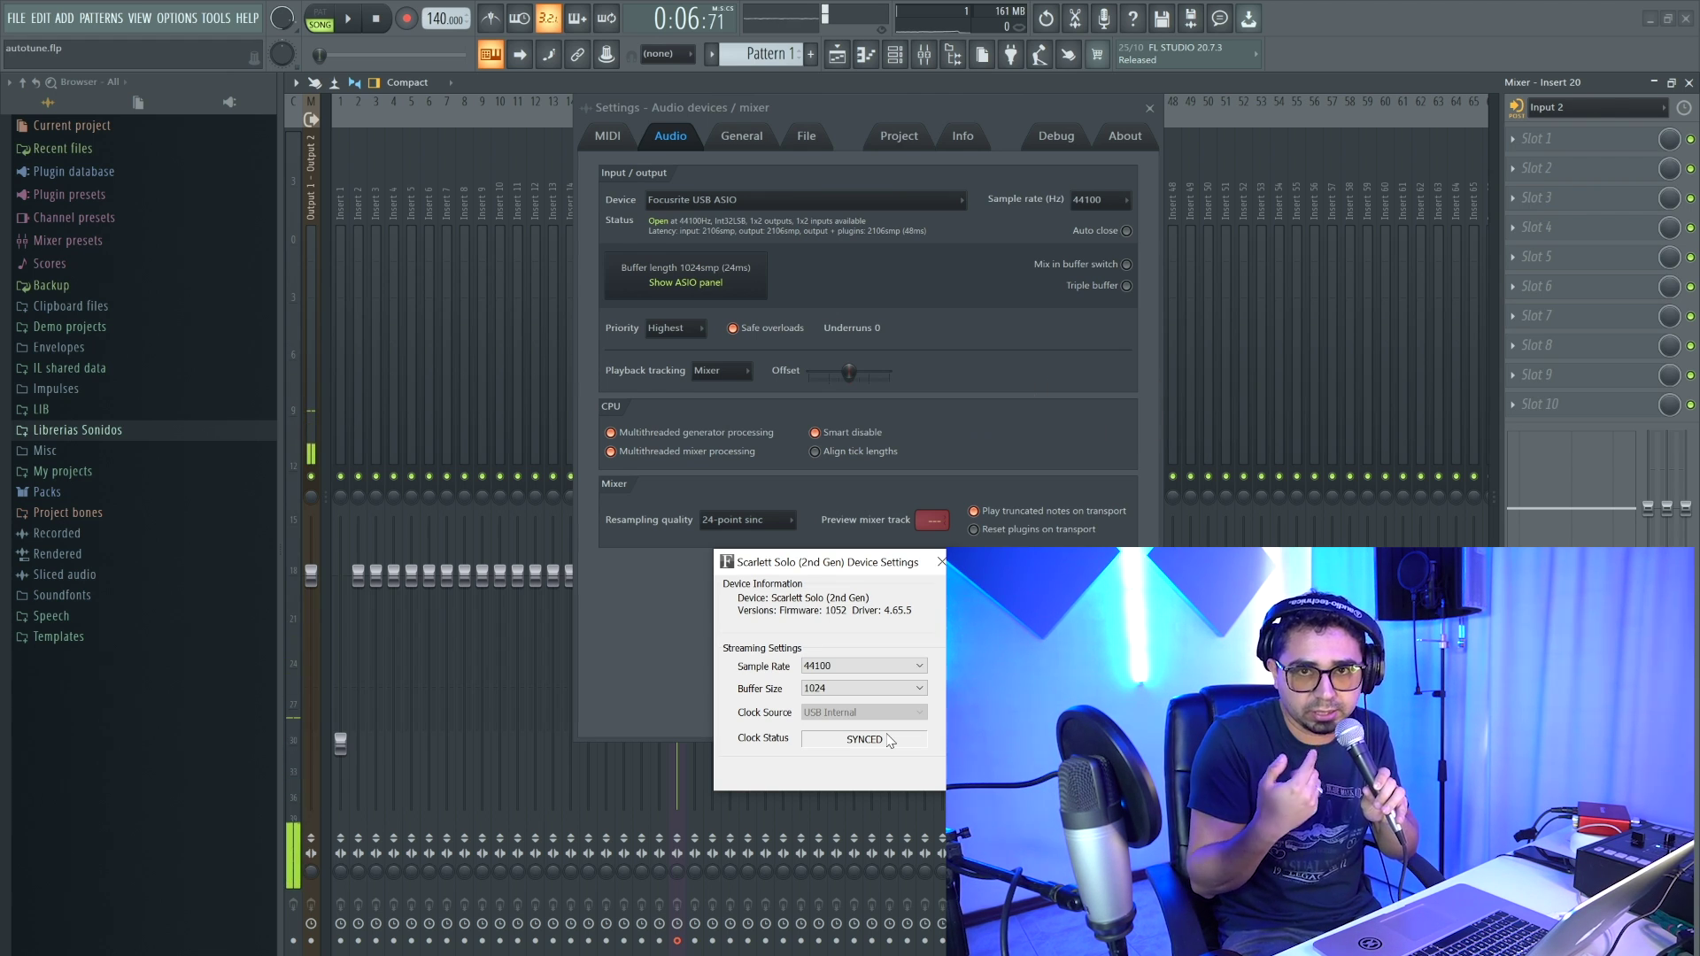
# Return the Scarlett Solo buffer size to 16 and close the device and audio settings.
pyautogui.click(843, 689)
pyautogui.click(848, 704)
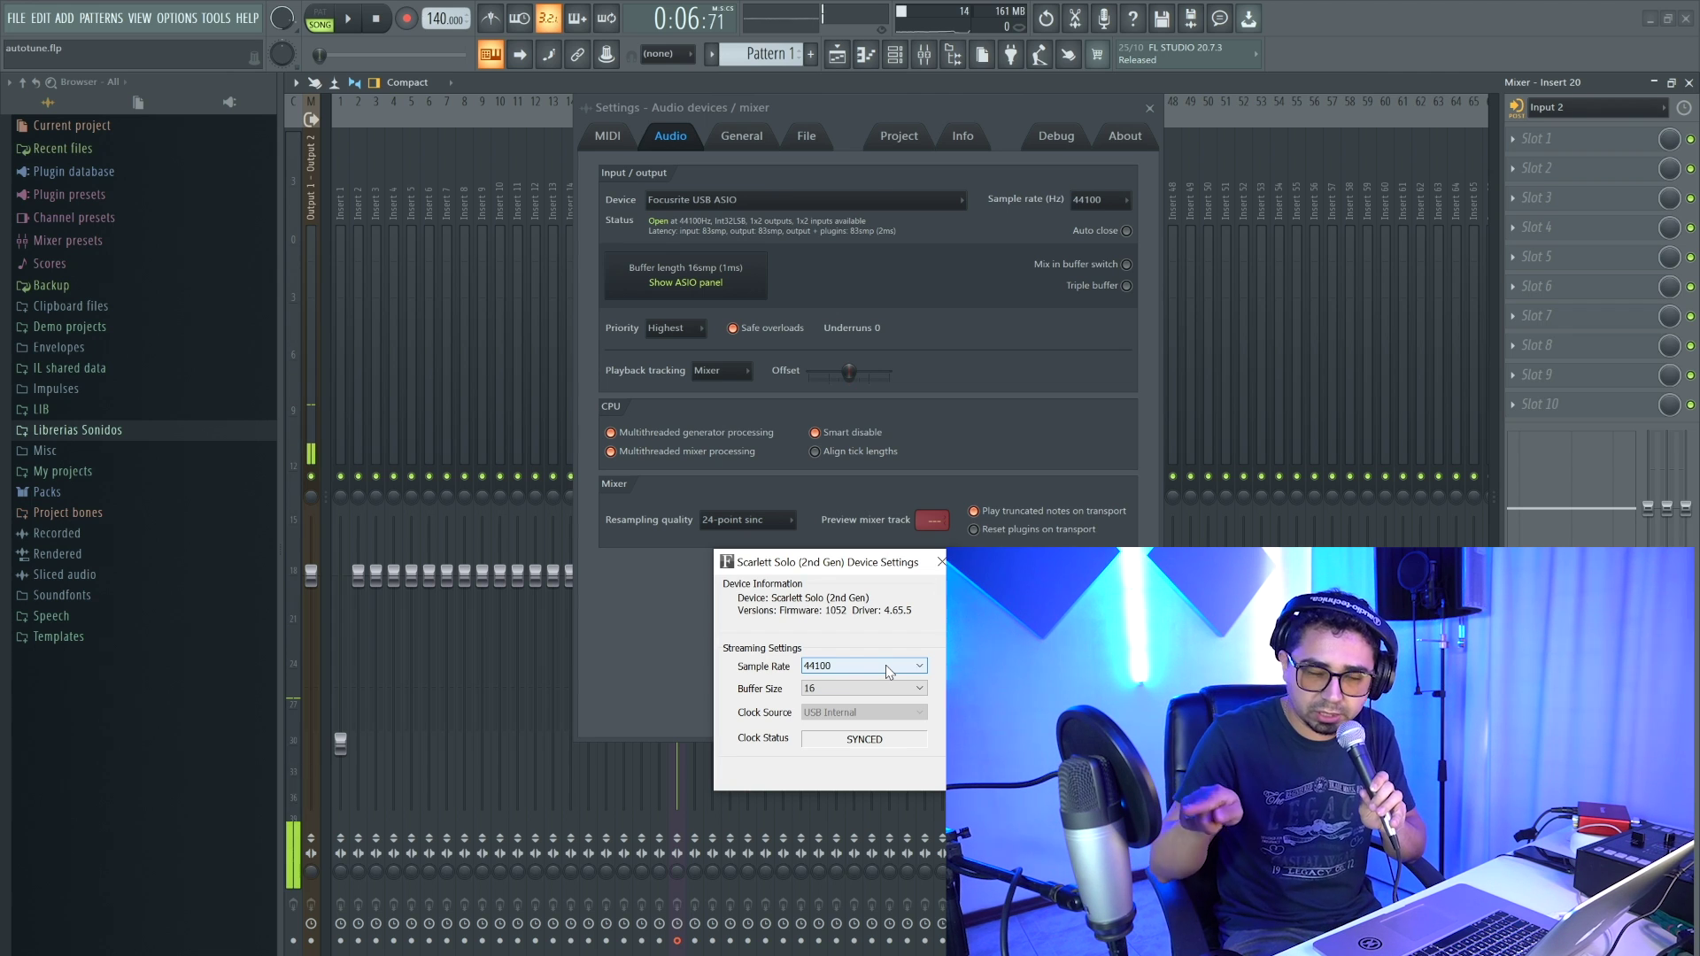
pyautogui.click(941, 561)
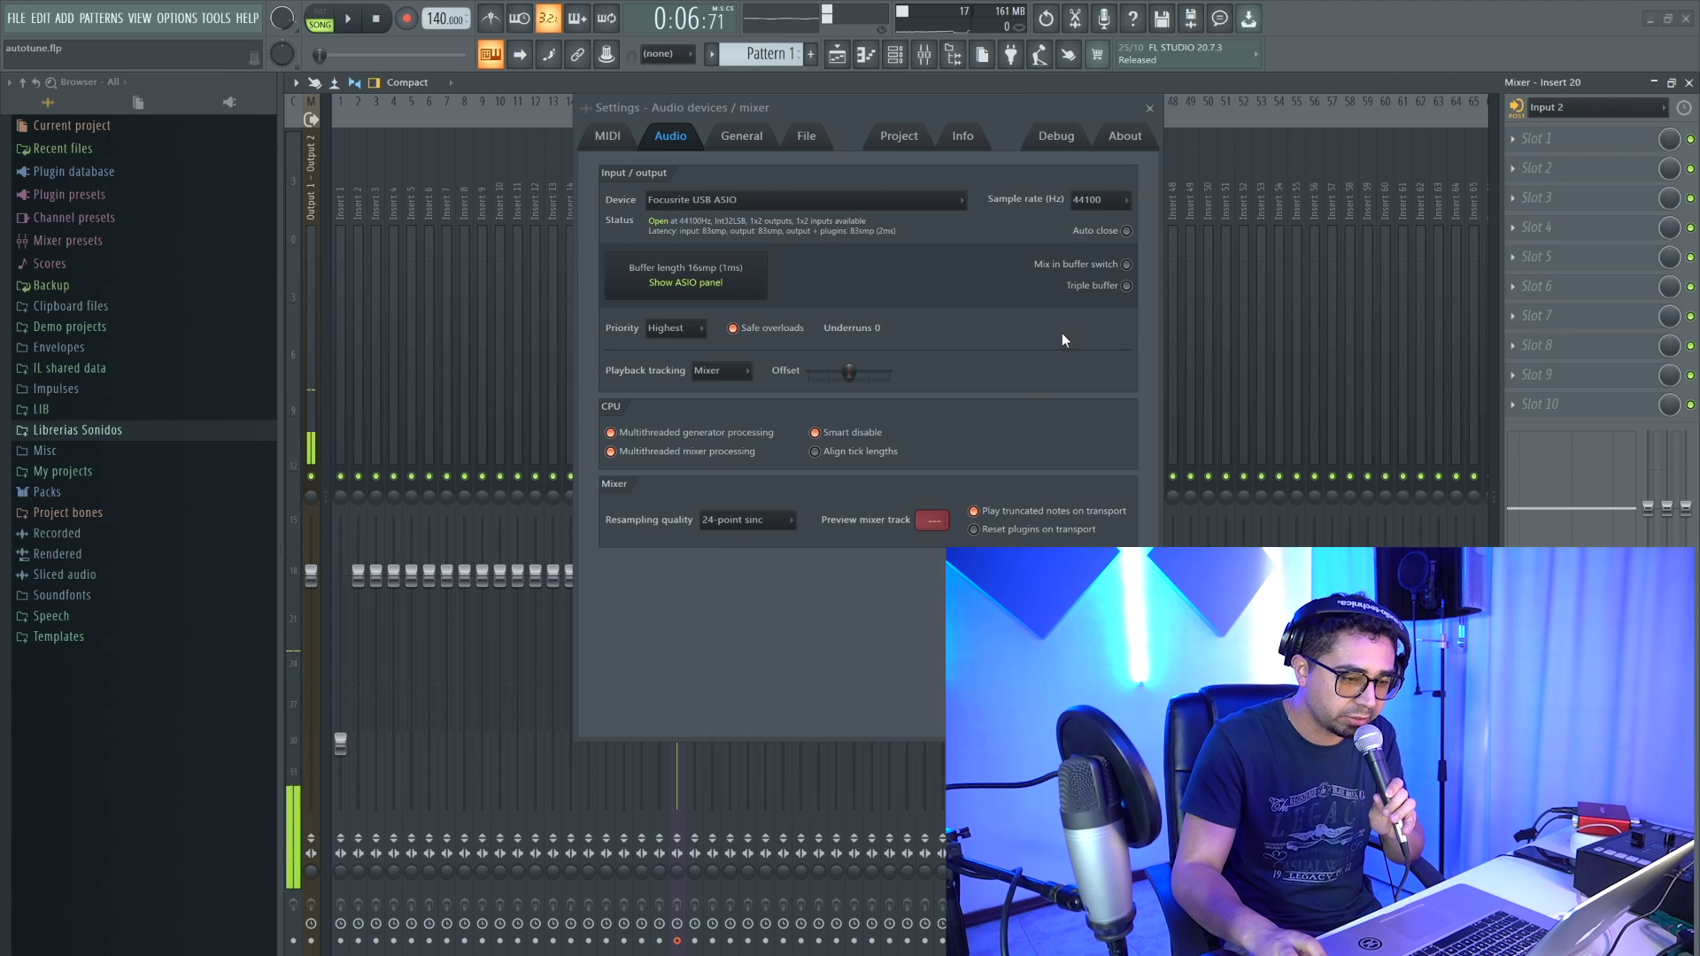
pyautogui.click(1149, 108)
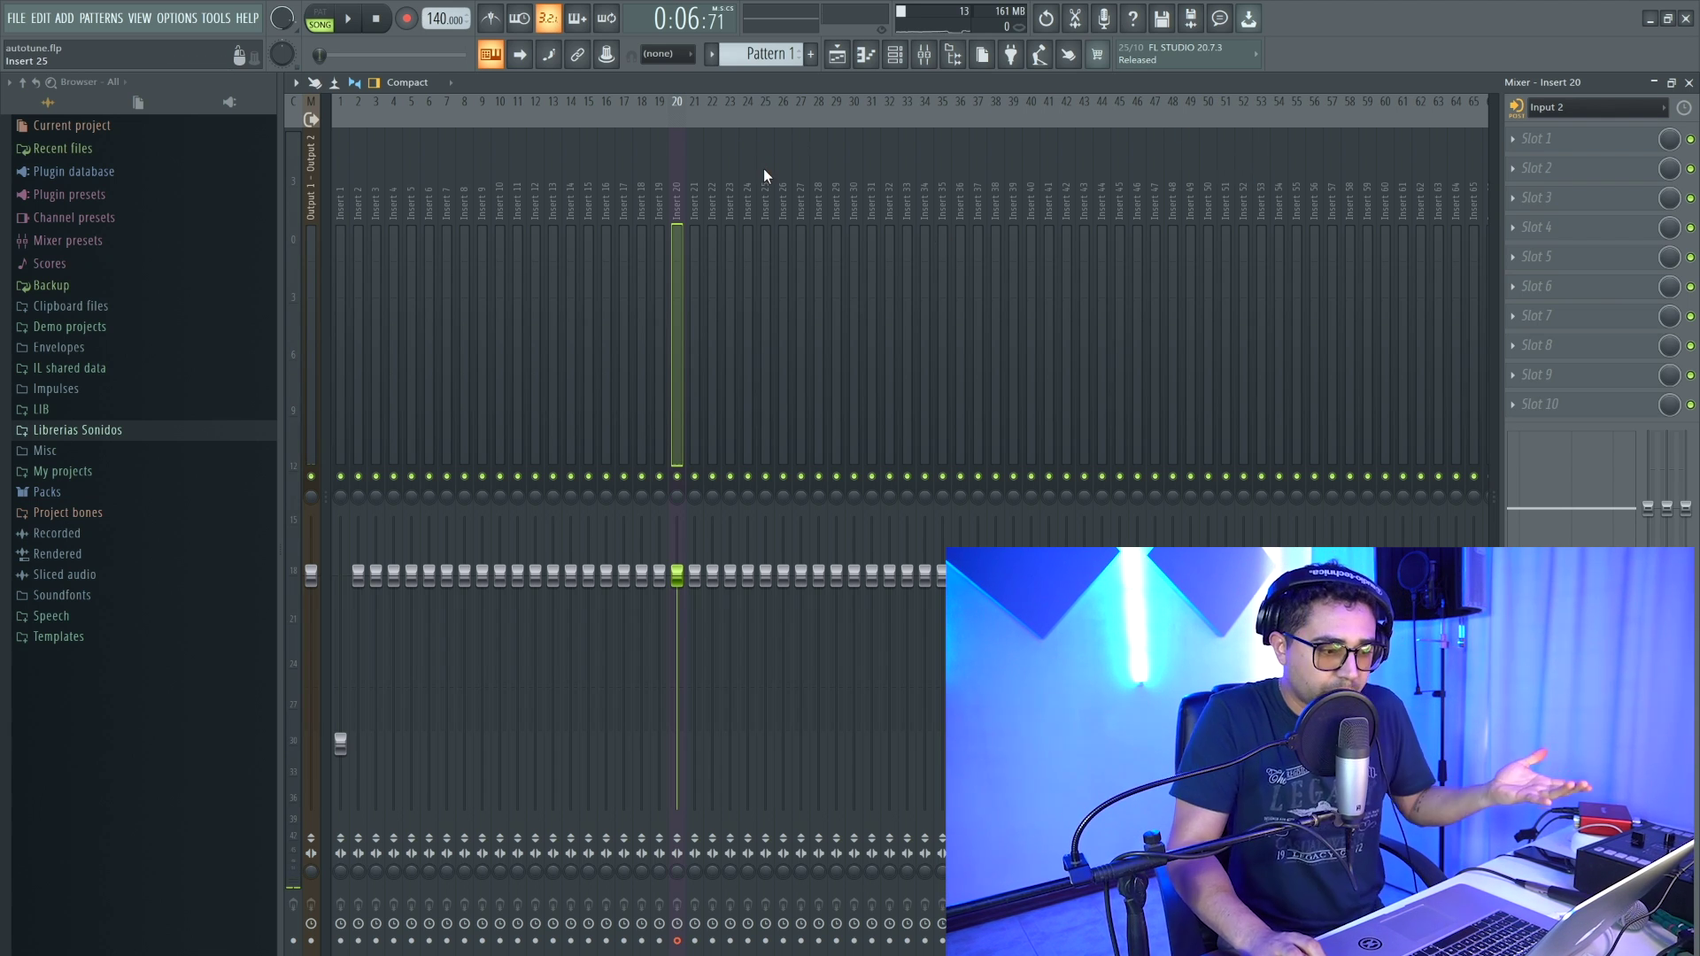
# Load the Auto-Tune Artist plugin into the first effect slot of mixer Insert 20.
pyautogui.click(1642, 133)
pyautogui.click(1611, 138)
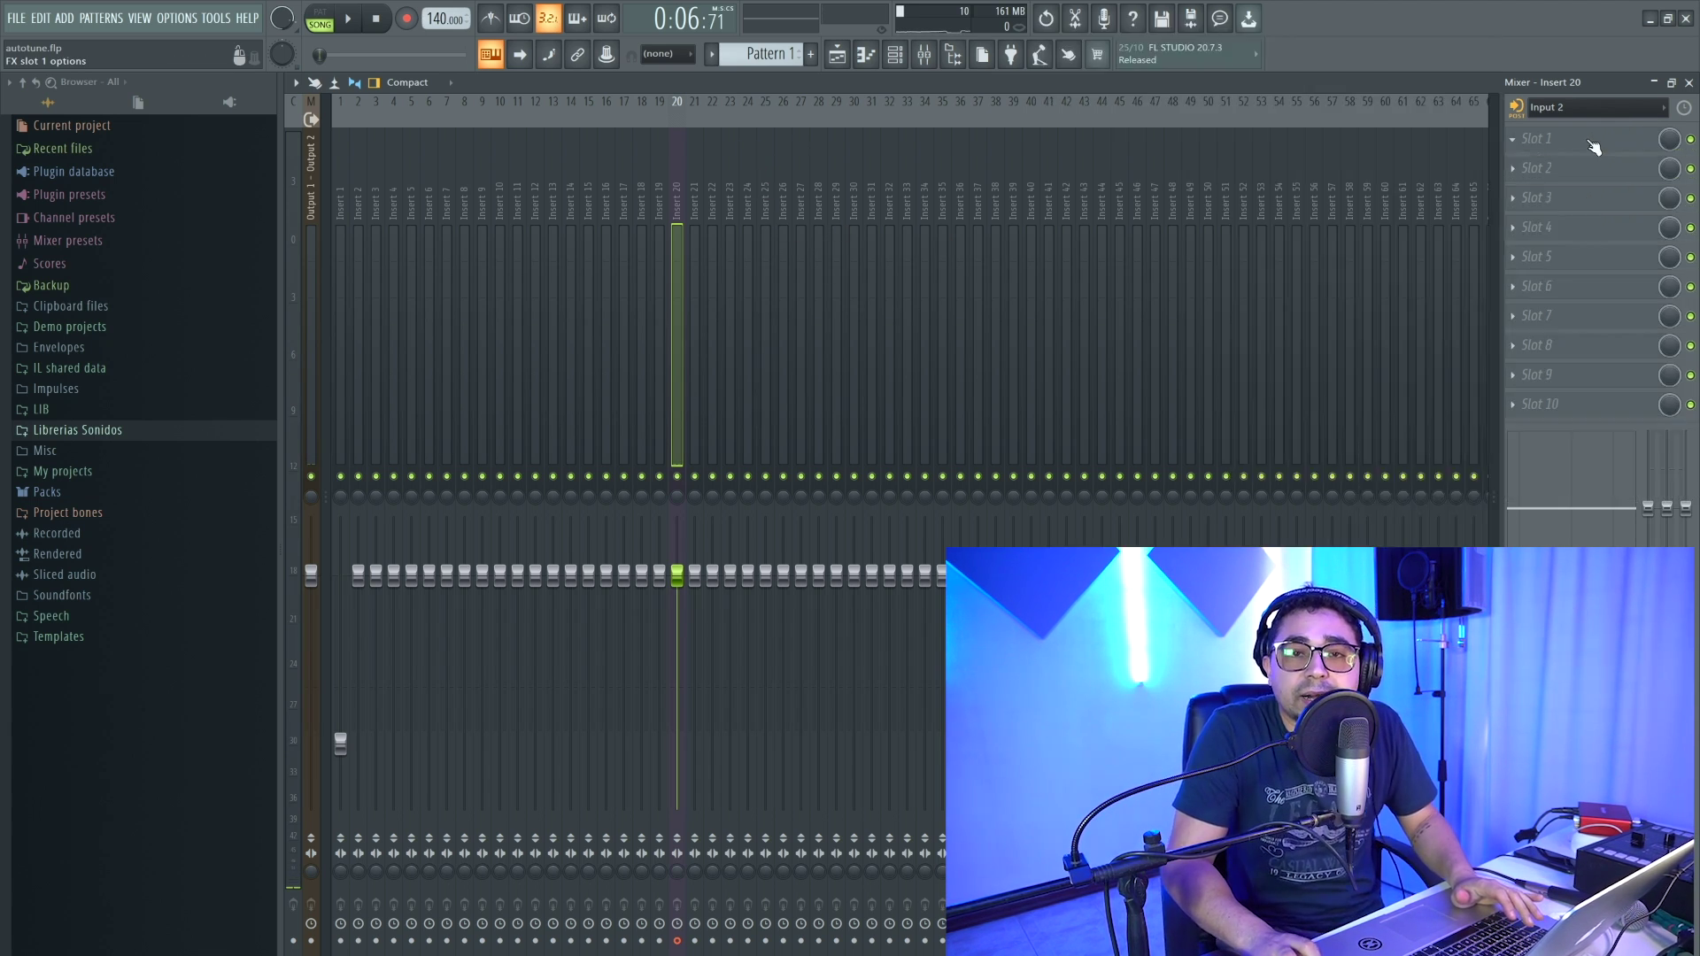
pyautogui.click(1588, 142)
pyautogui.click(1591, 145)
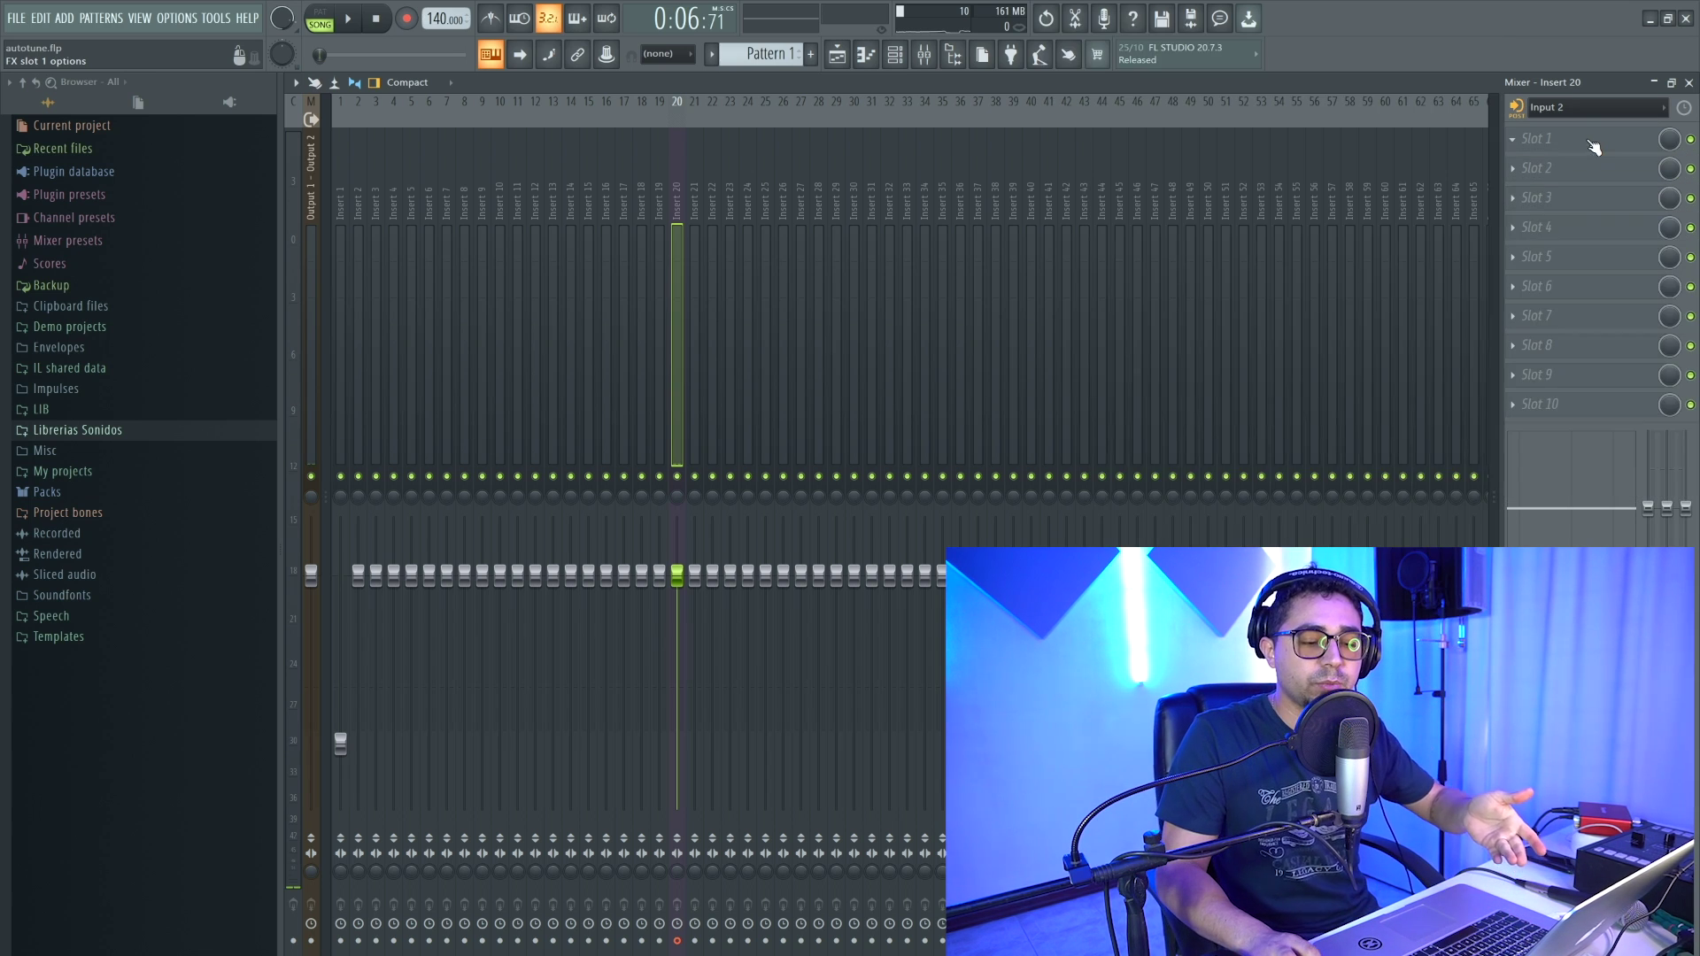
pyautogui.click(1587, 141)
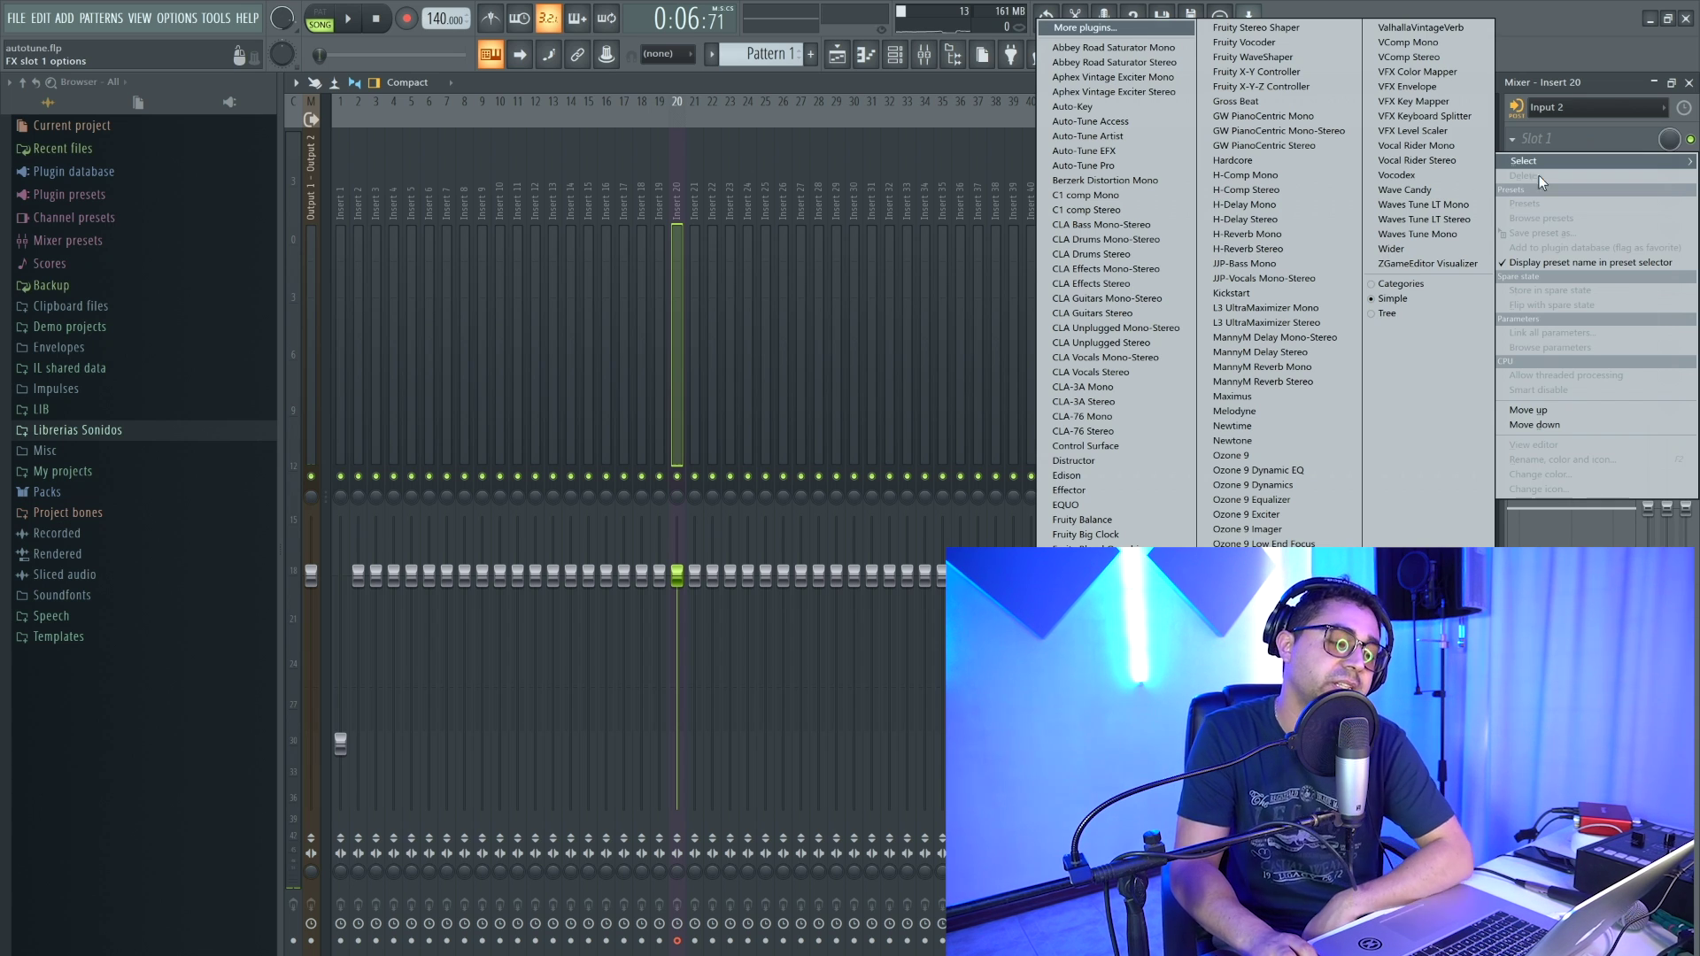
pyautogui.click(1120, 139)
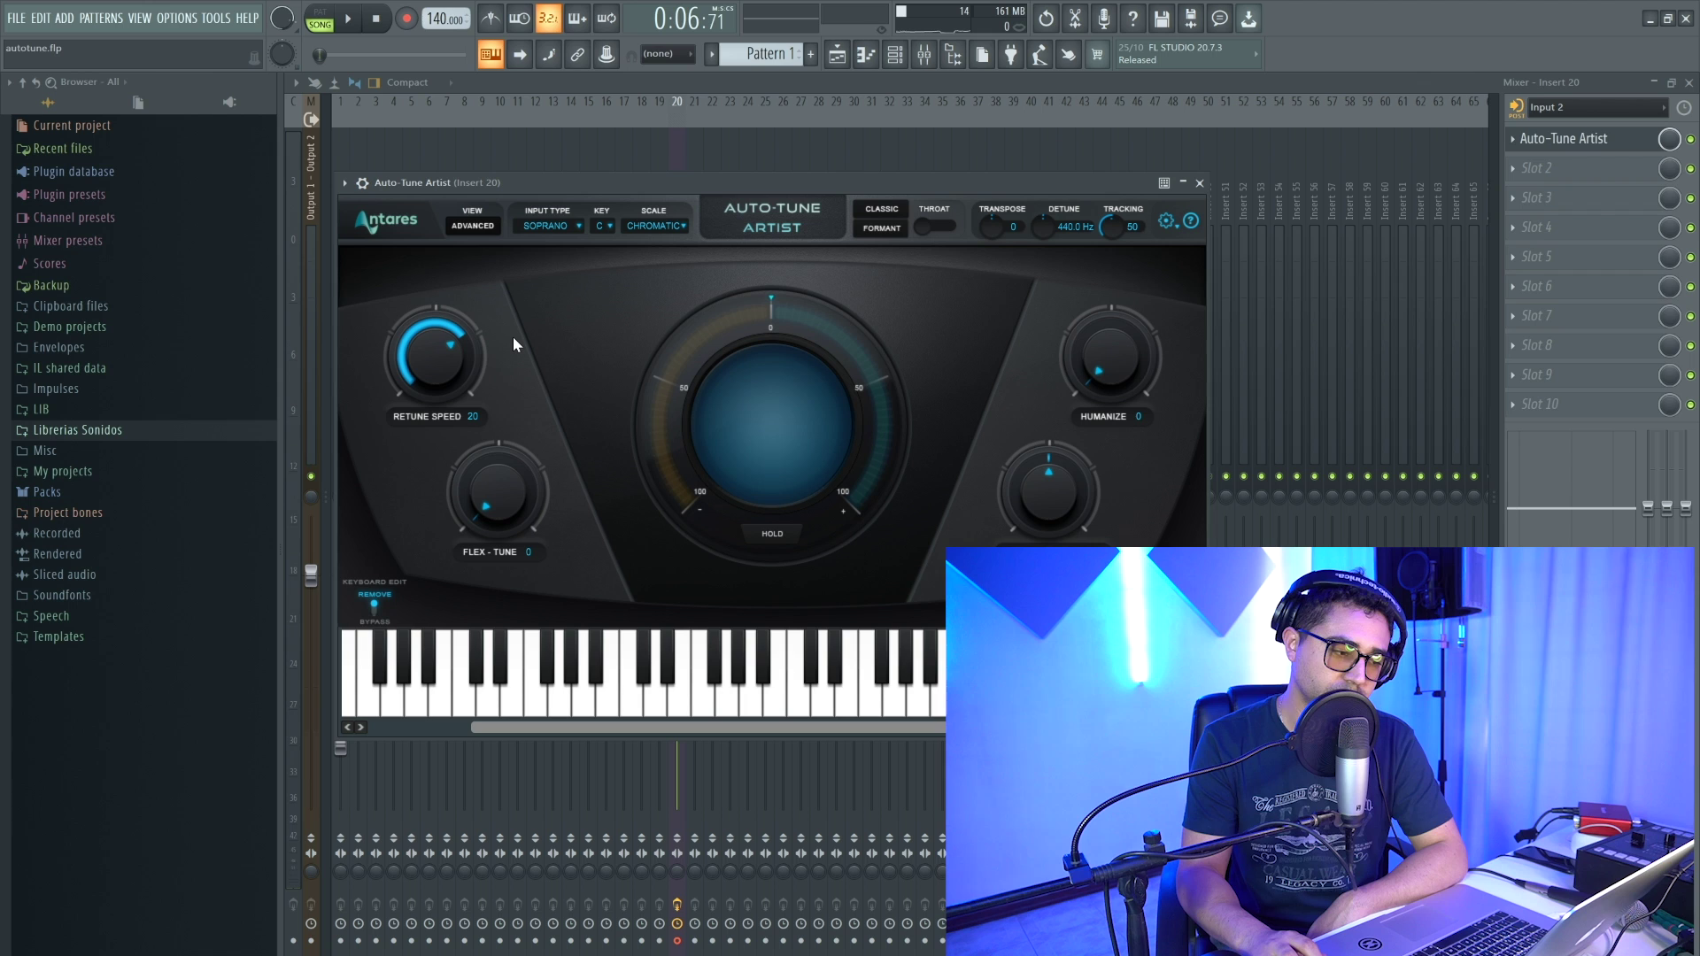
# Set the Auto-Tune Artist input type to Alto/Tenor and reposition the plugin window.
pyautogui.moveTo(779, 188); pyautogui.dragTo(924, 212)
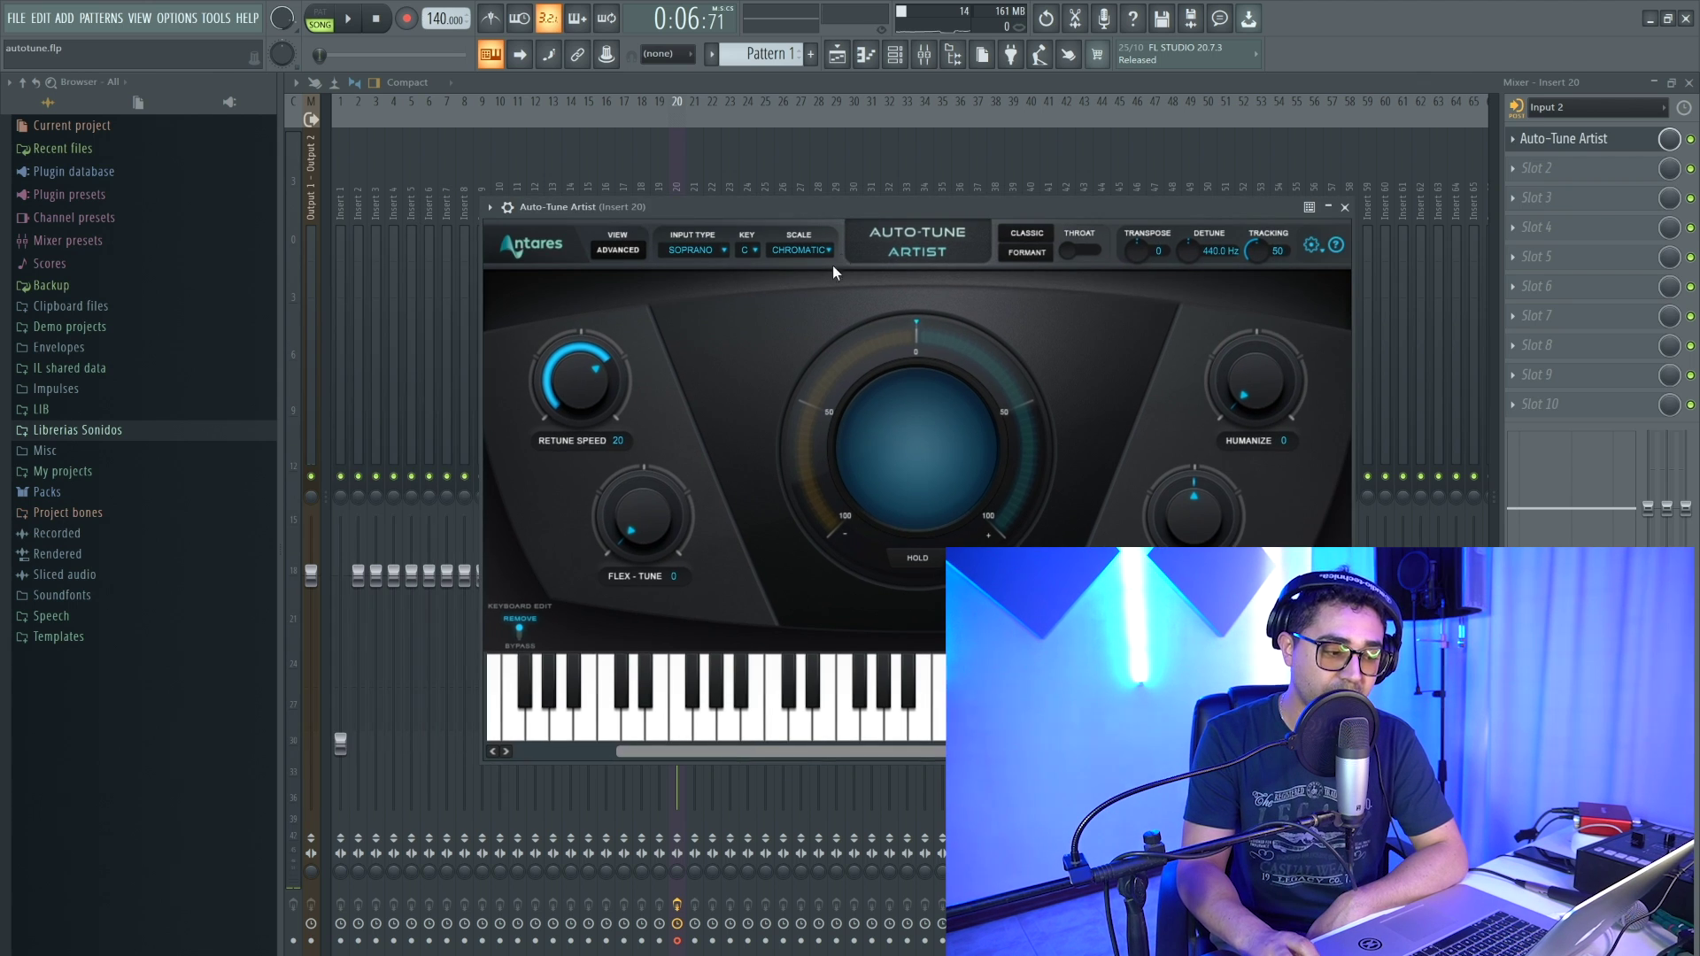
pyautogui.click(714, 253)
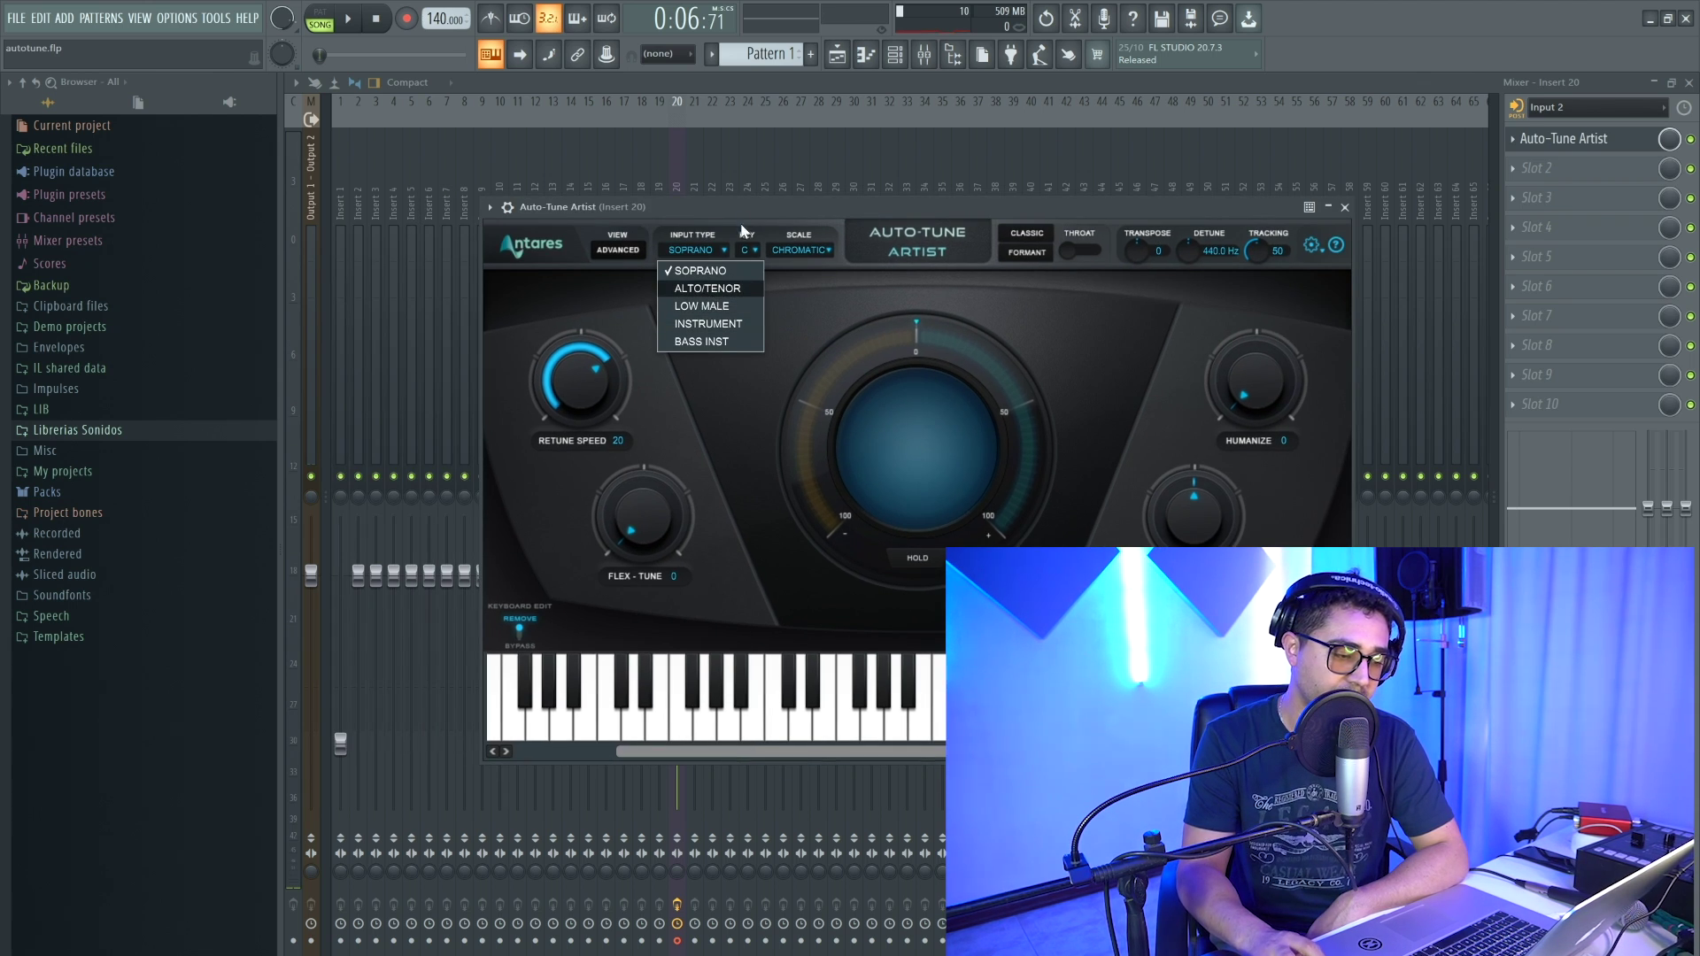
pyautogui.click(708, 288)
pyautogui.moveTo(819, 202); pyautogui.dragTo(973, 222)
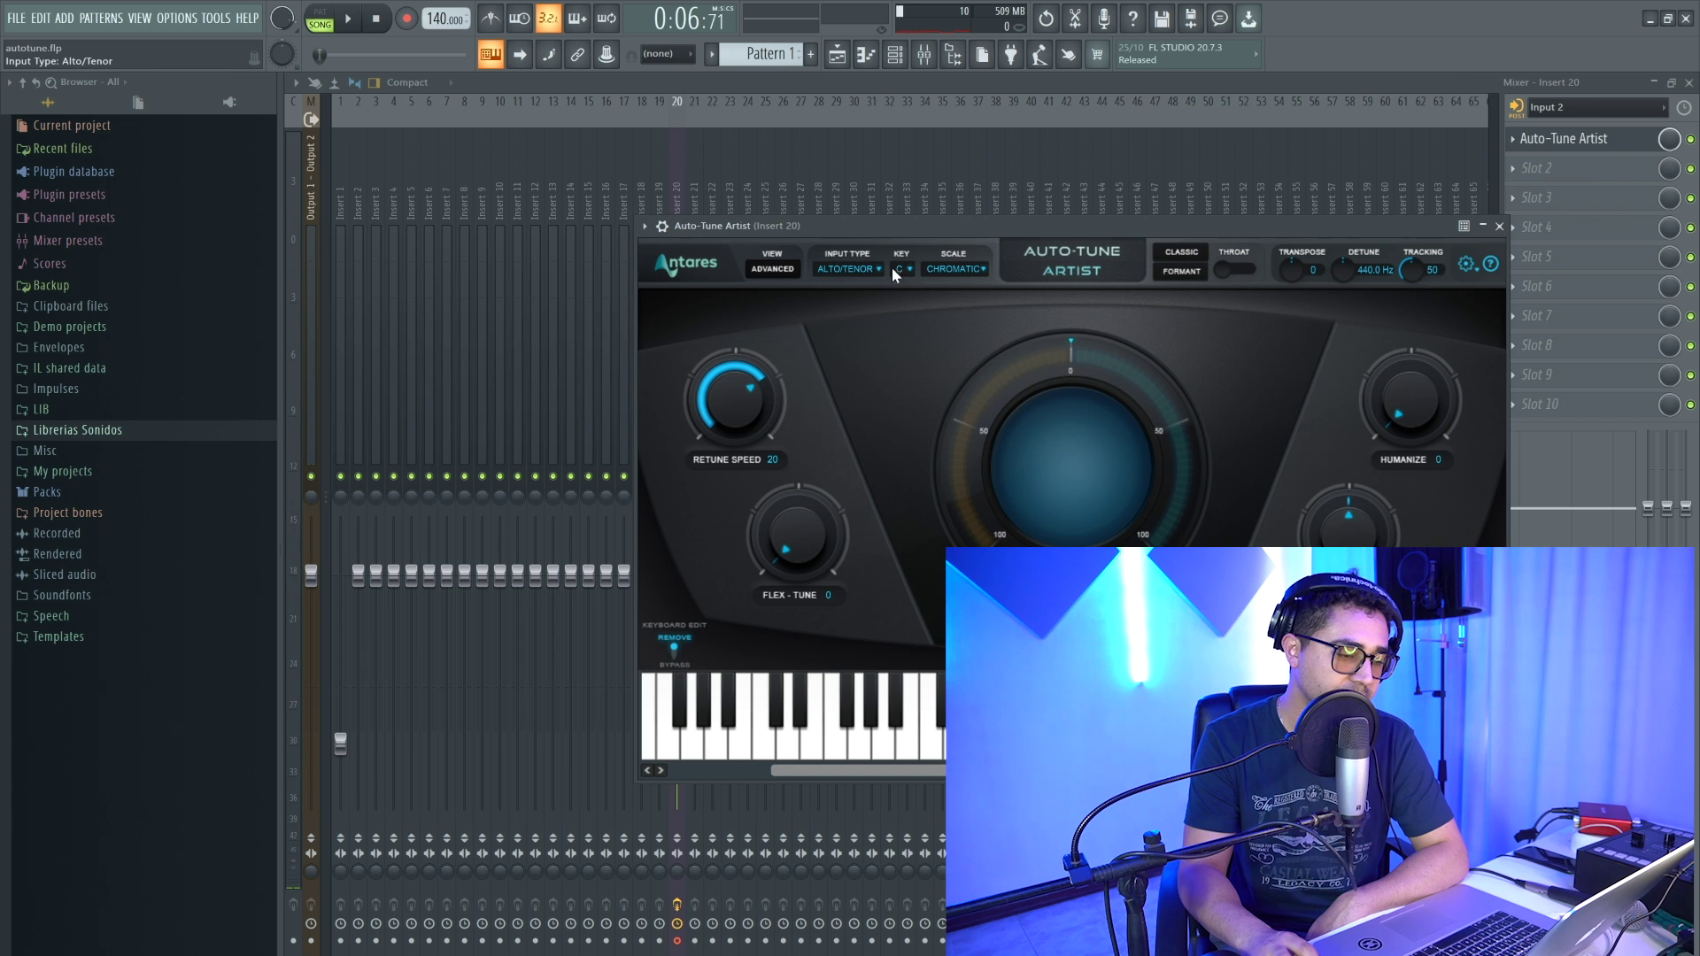
pyautogui.moveTo(870, 230); pyautogui.dragTo(947, 158)
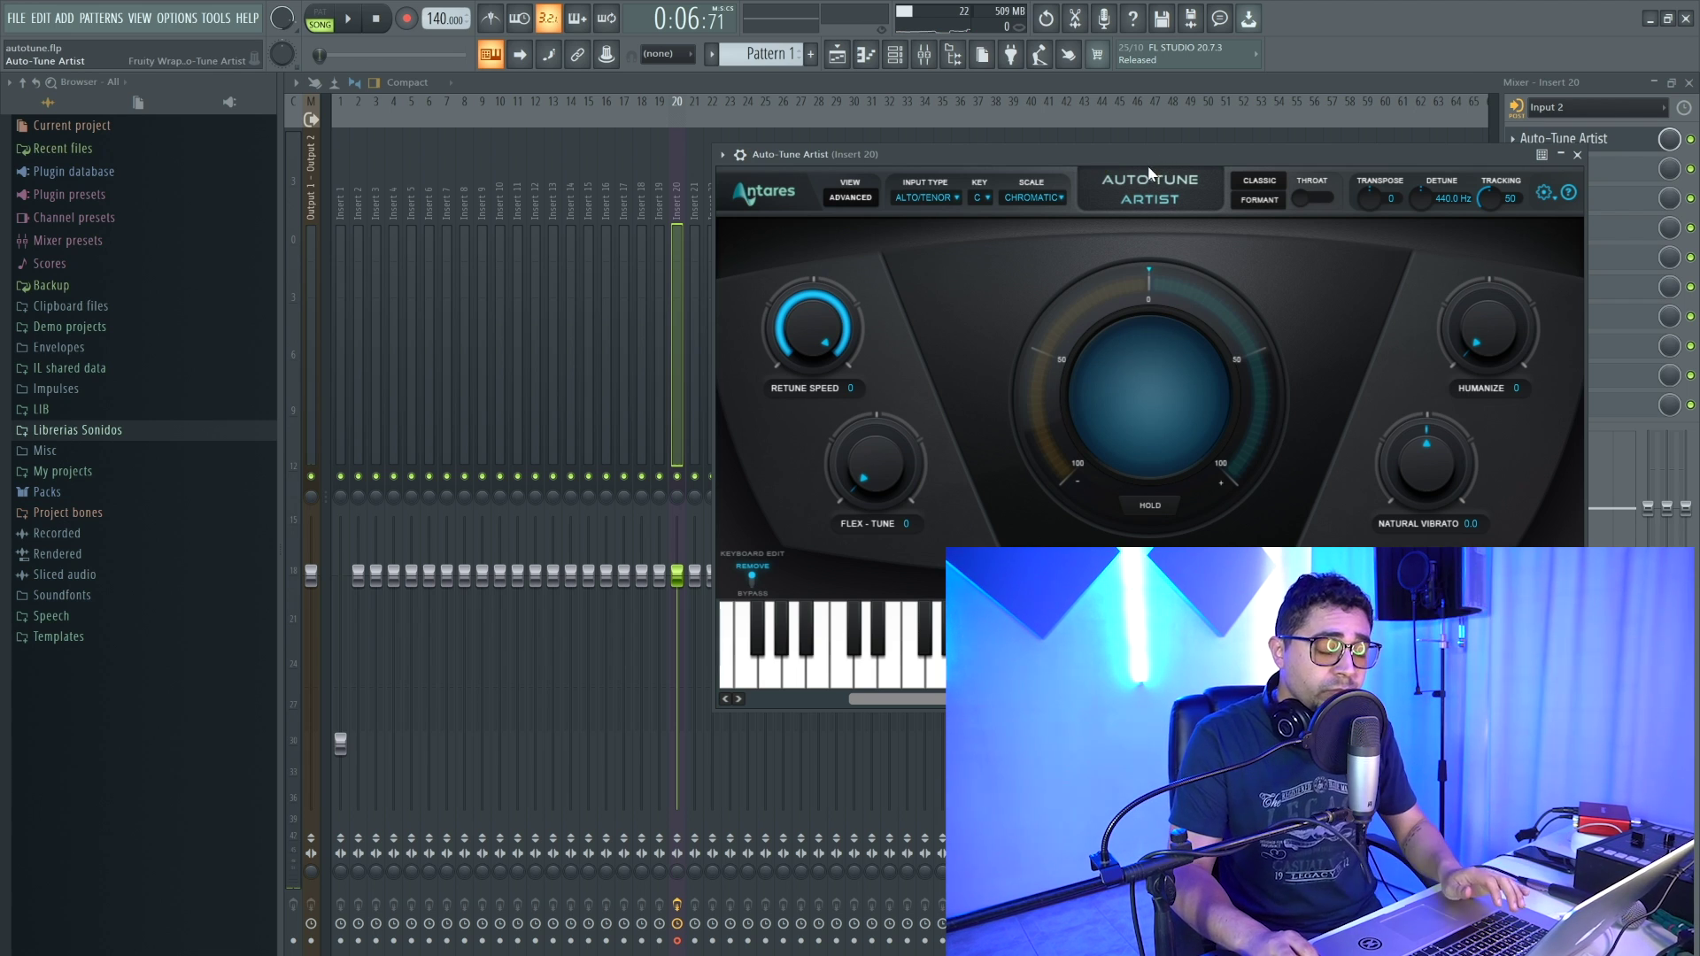
# Review the input type choices offered by Auto-Tune Artist for the voice.
pyautogui.moveTo(1176, 156); pyautogui.dragTo(1092, 184)
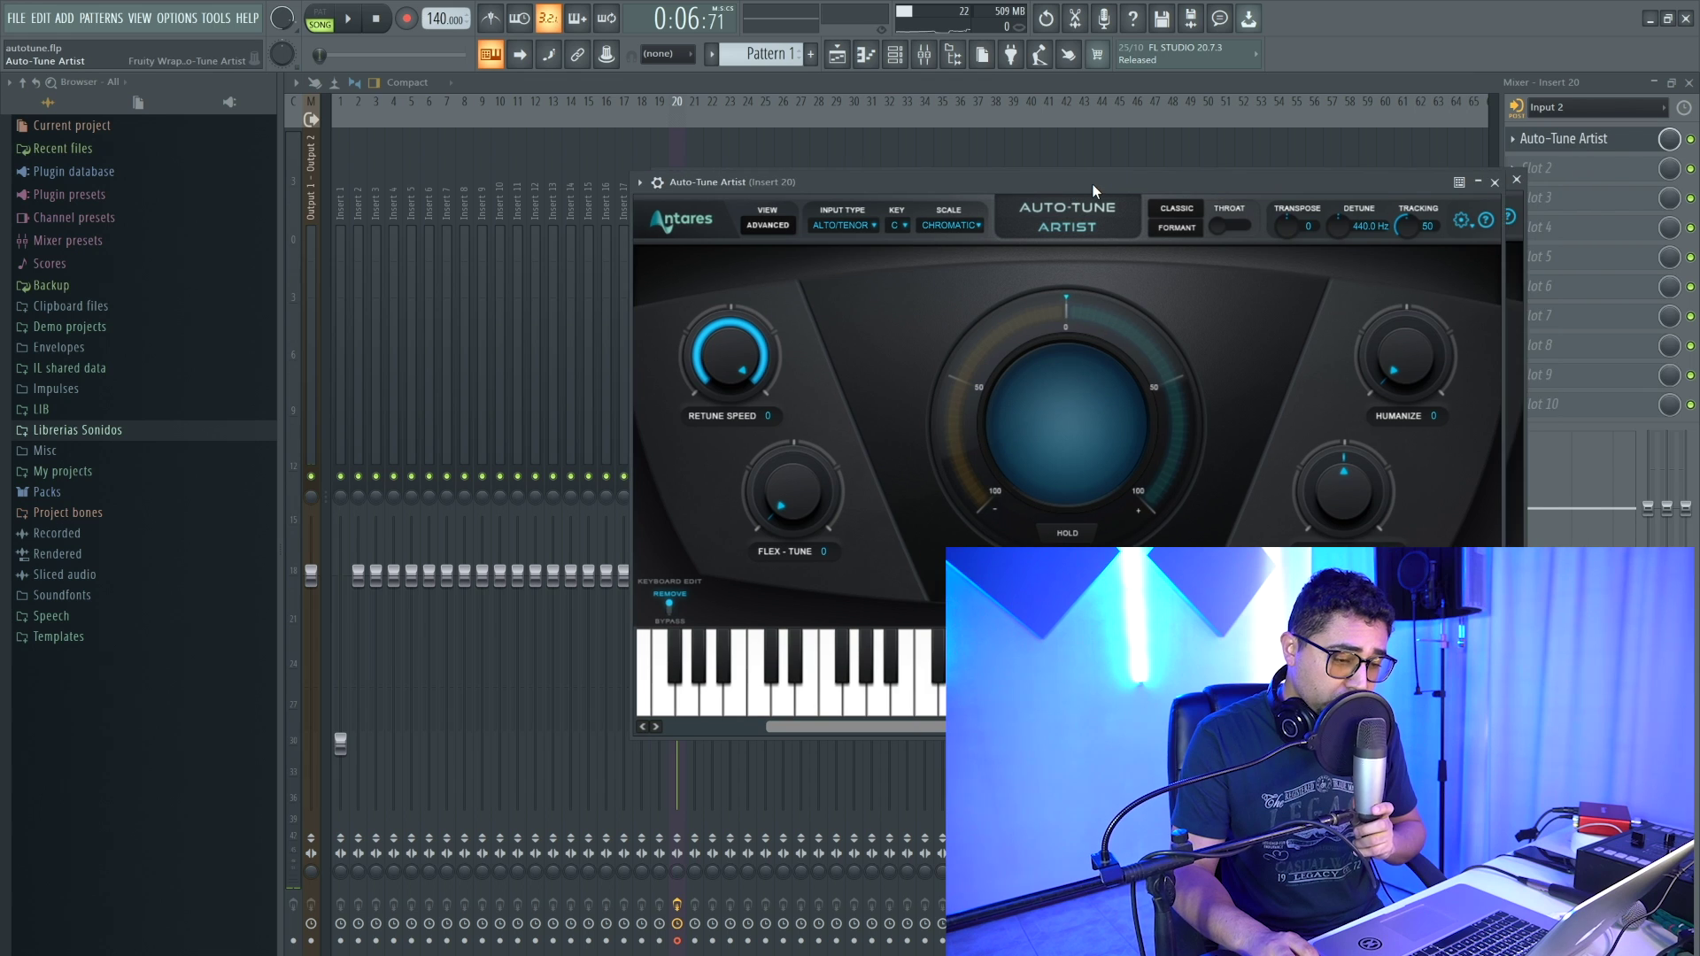
pyautogui.click(842, 229)
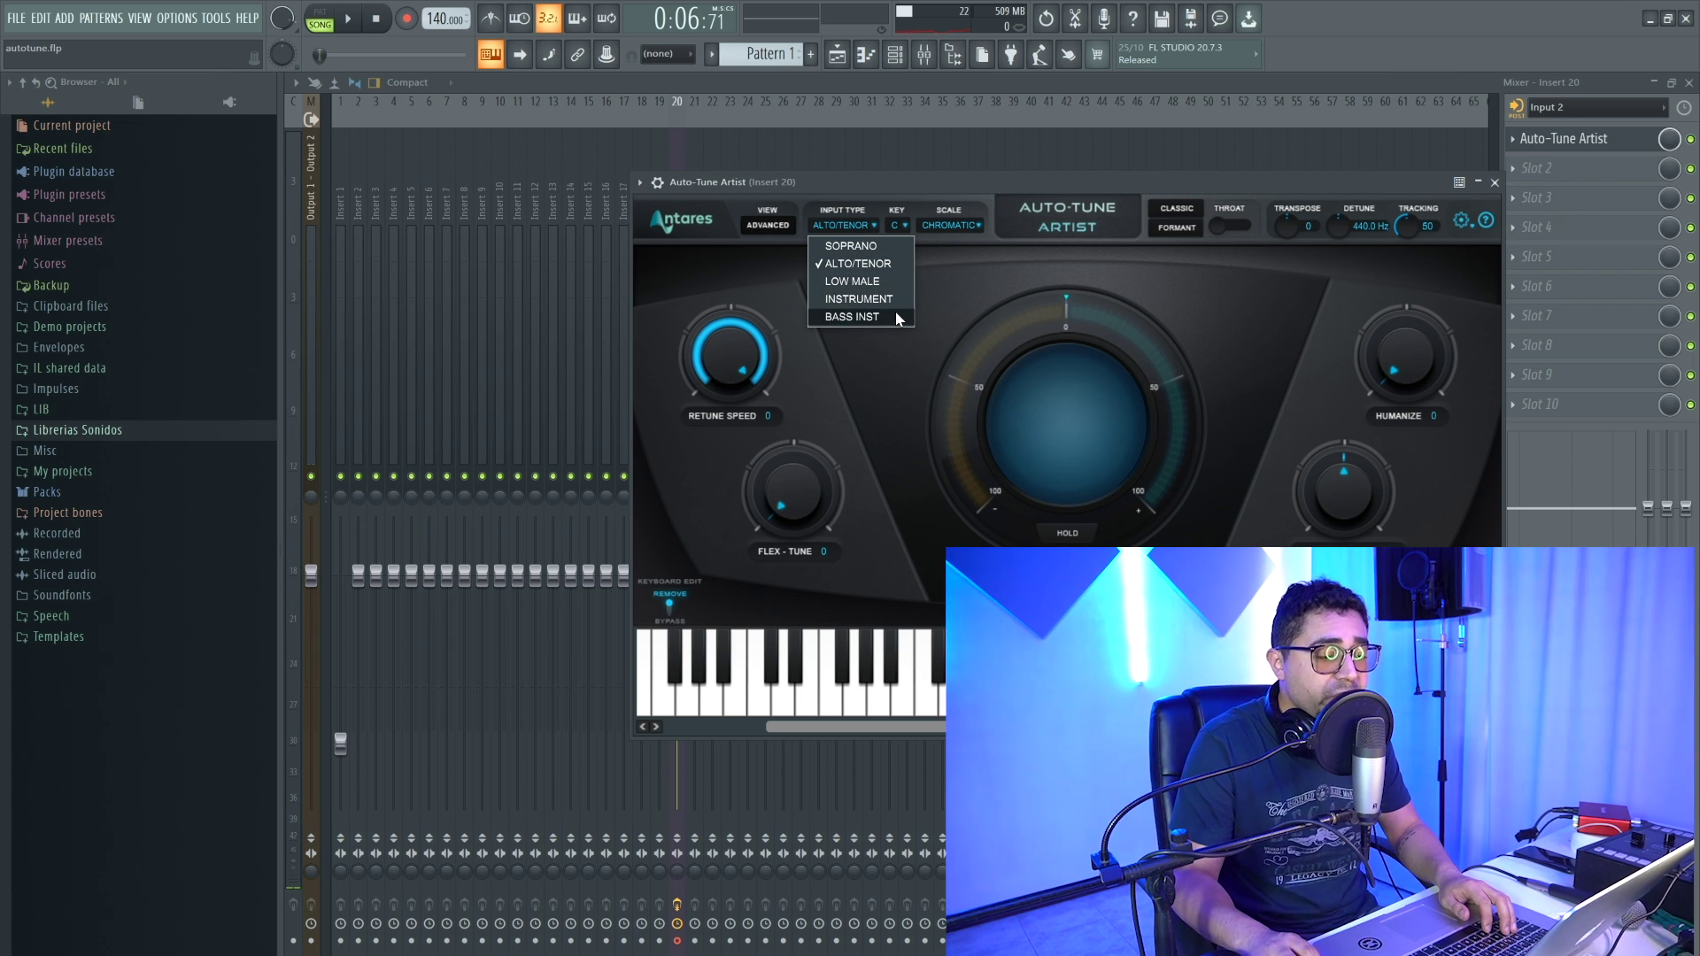
pyautogui.click(849, 272)
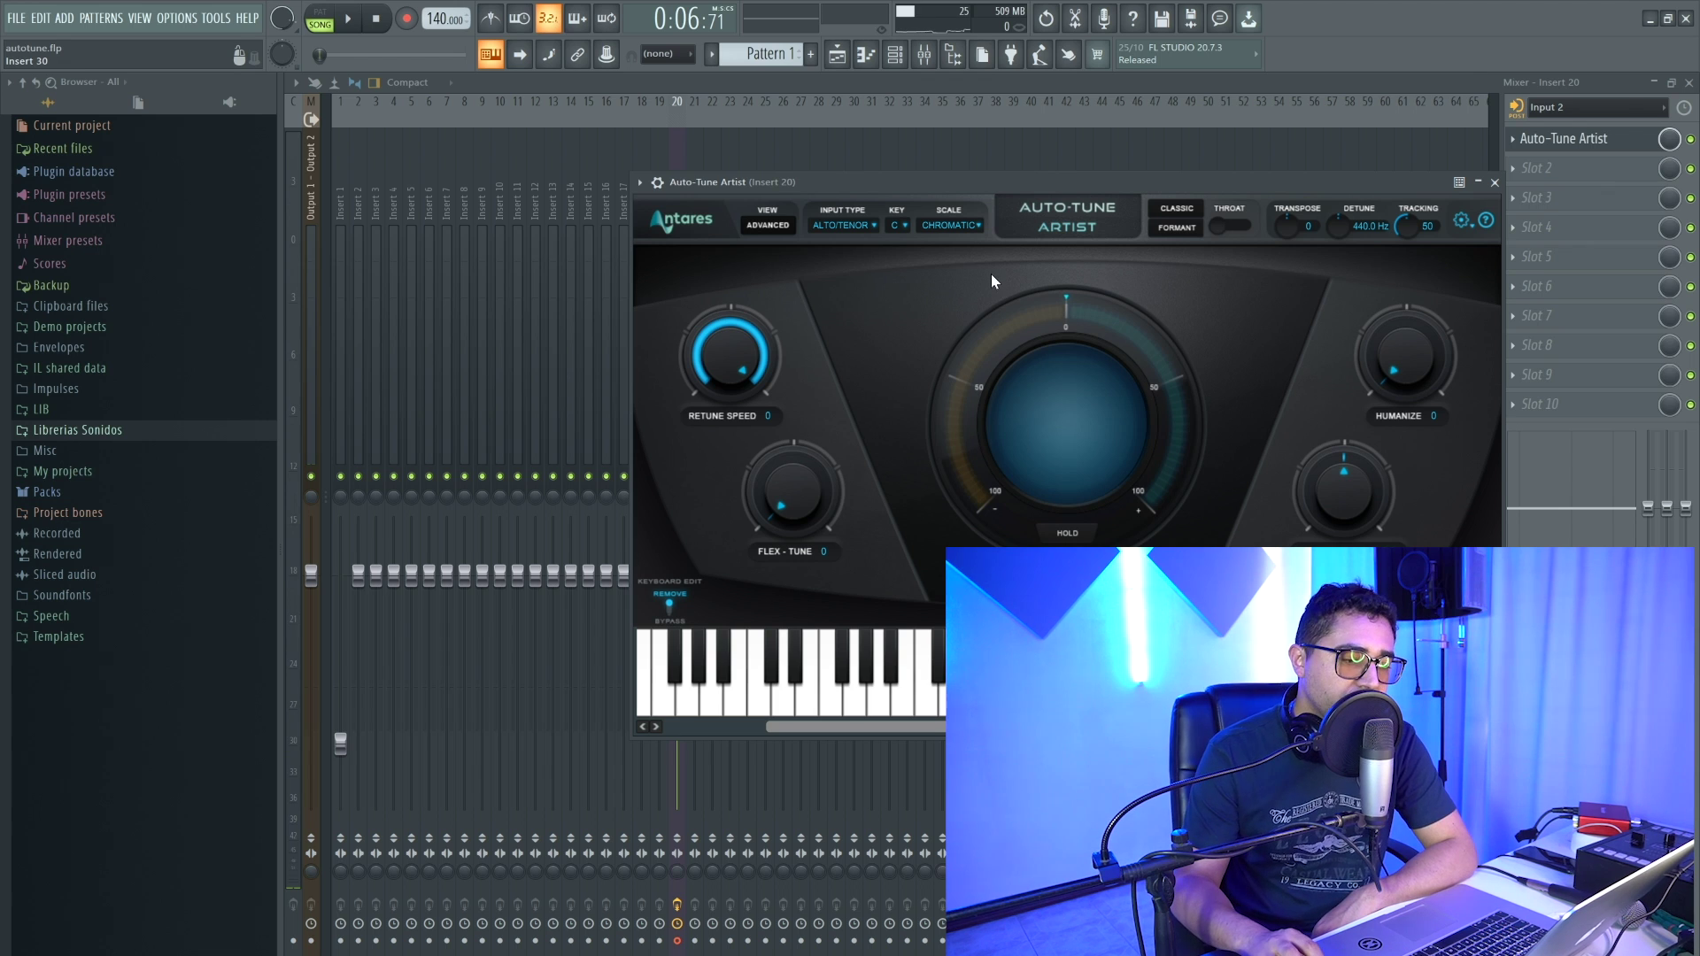
# Review the Auto-Tune Artist key choices, reposition the plugin window, and set the scale to Major.
pyautogui.click(900, 225)
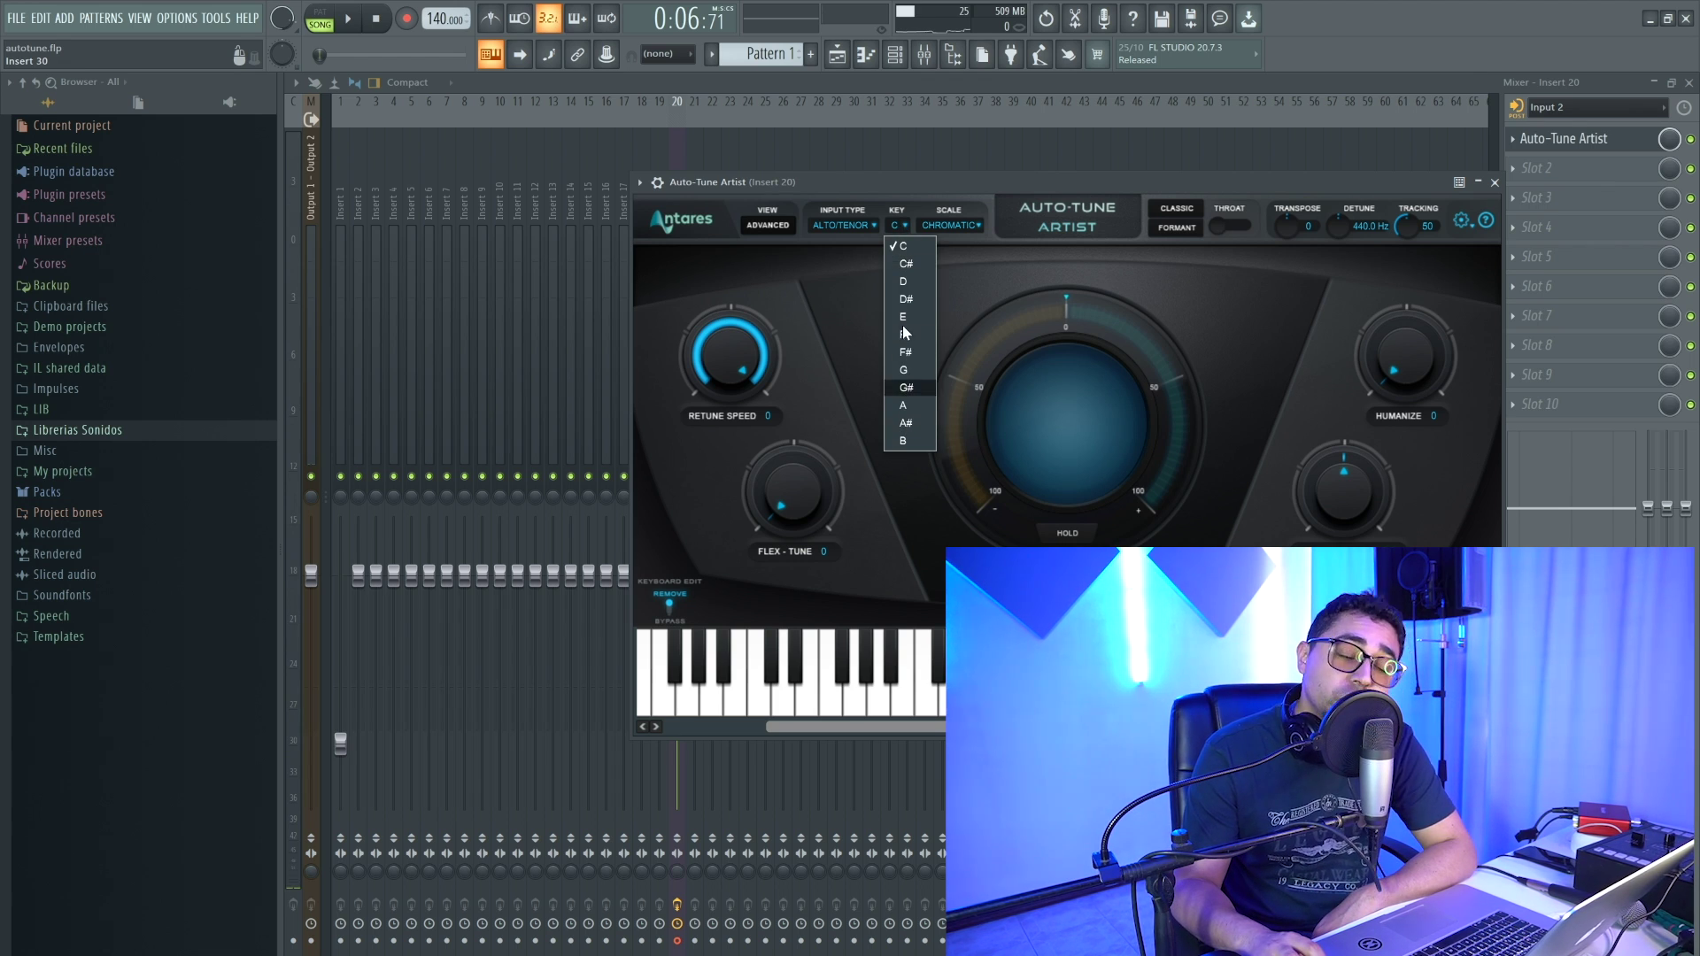
pyautogui.click(905, 209)
pyautogui.click(957, 224)
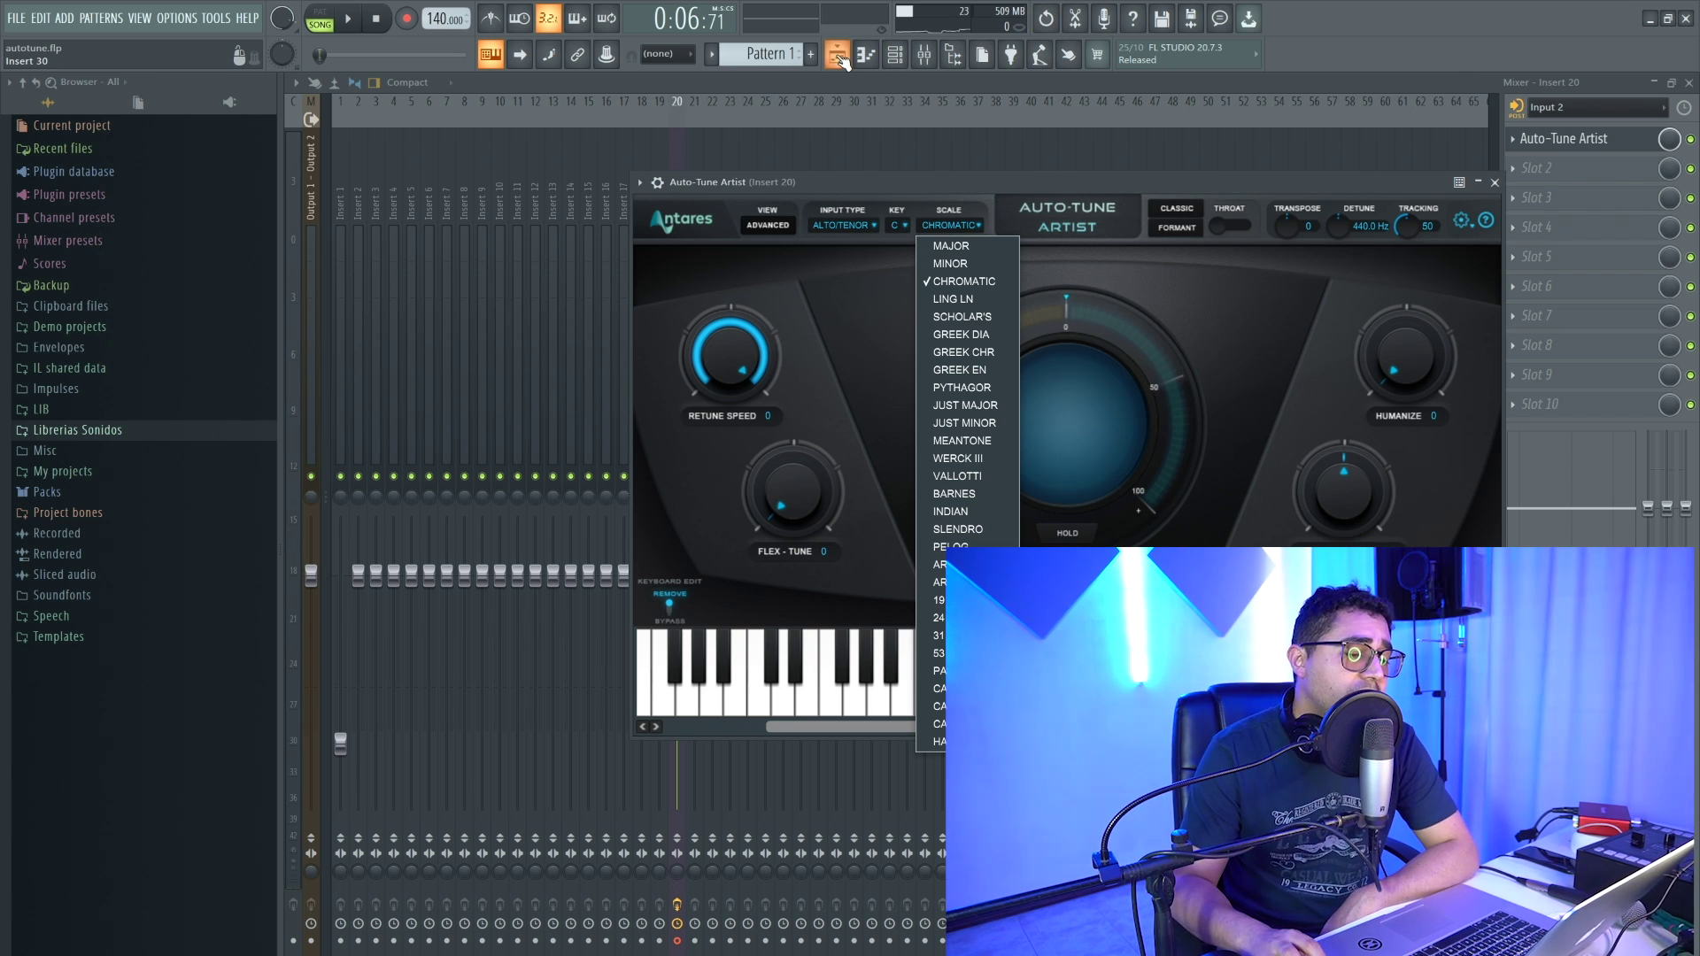
pyautogui.moveTo(1059, 193); pyautogui.dragTo(964, 177)
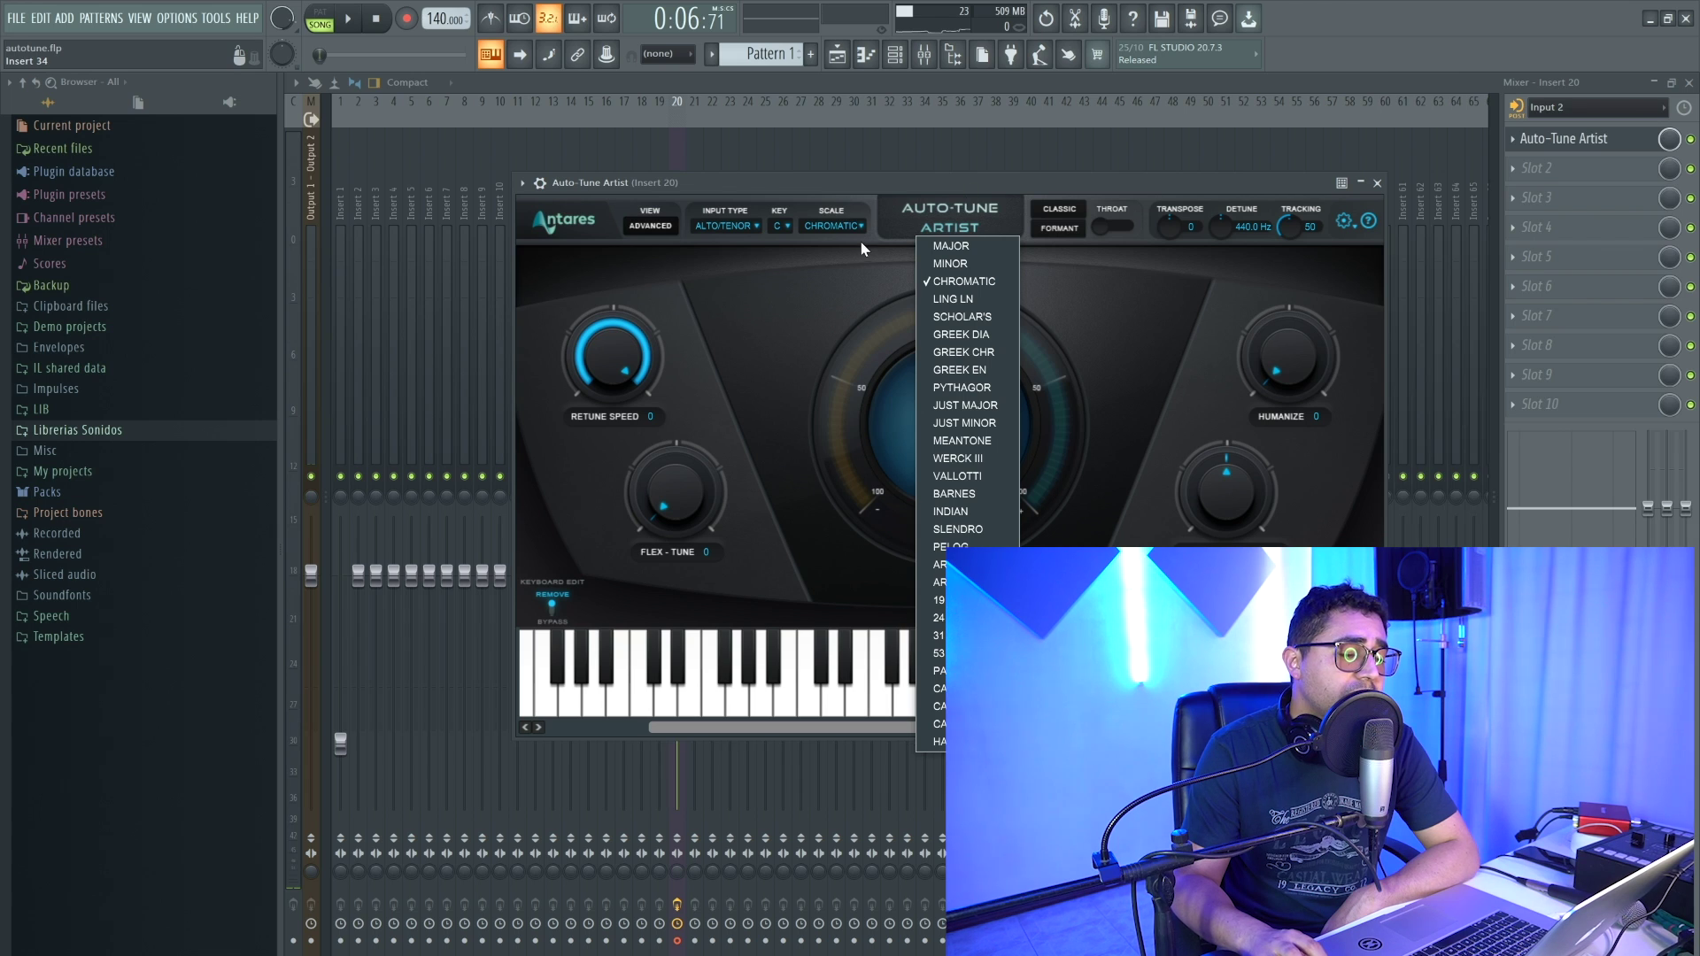
pyautogui.click(951, 246)
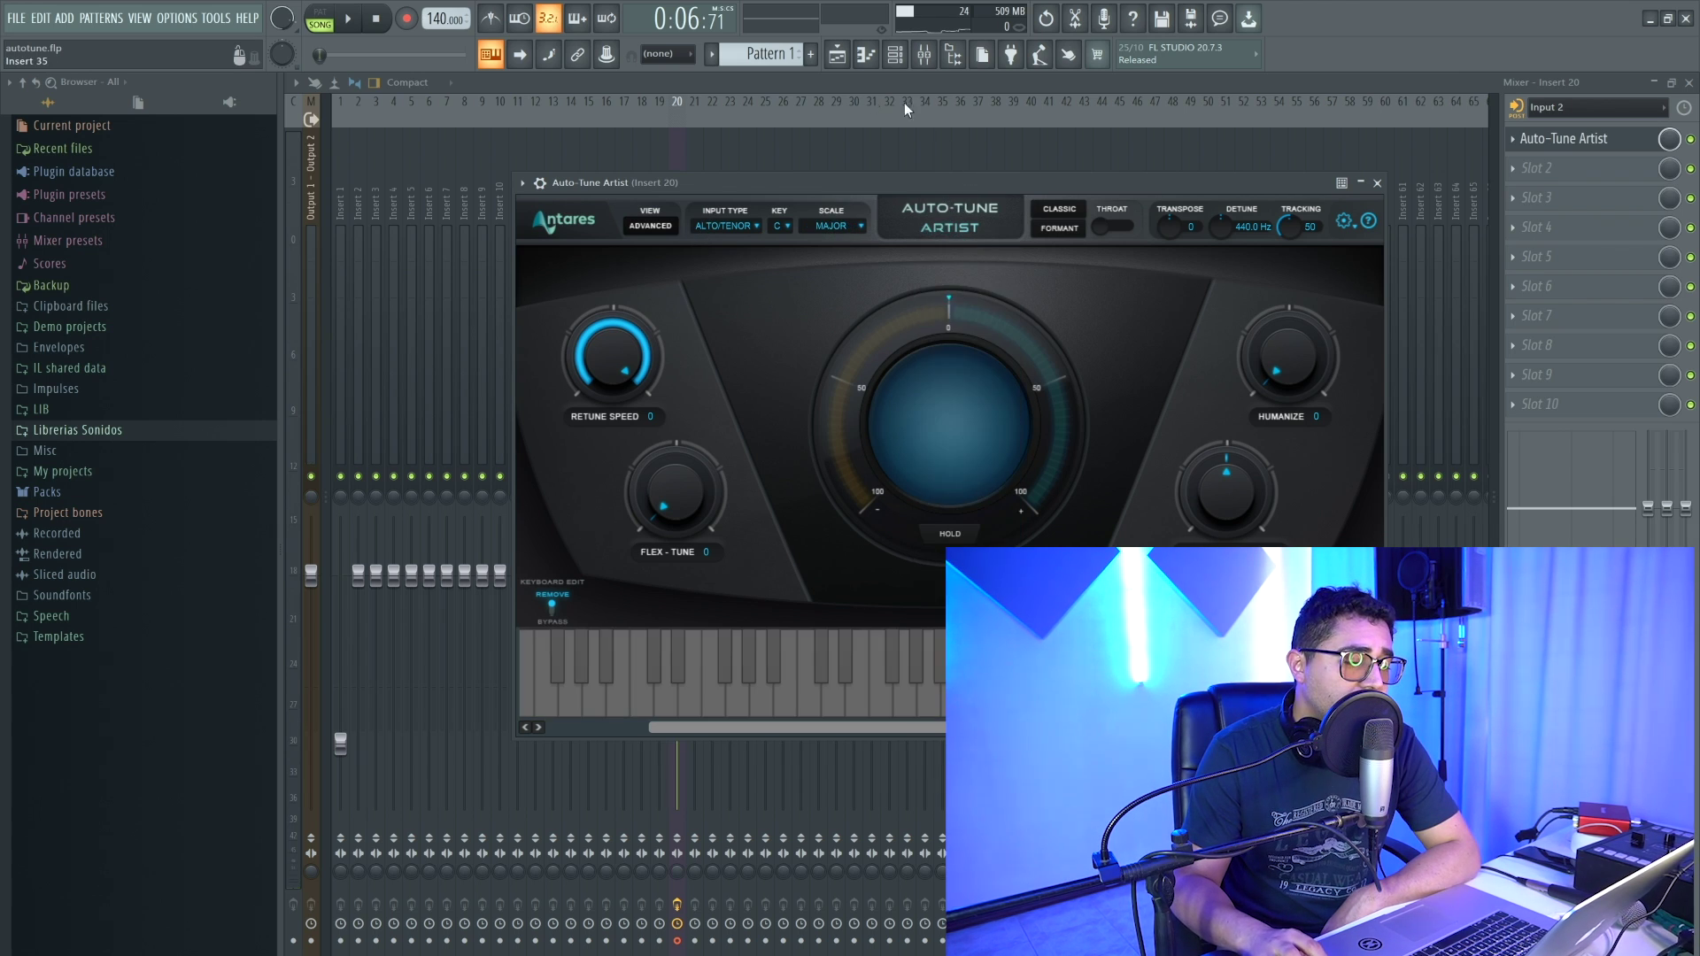
# Open the playlist and play a passage of the KHEA BZRP Music Sessions track.
pyautogui.click(841, 58)
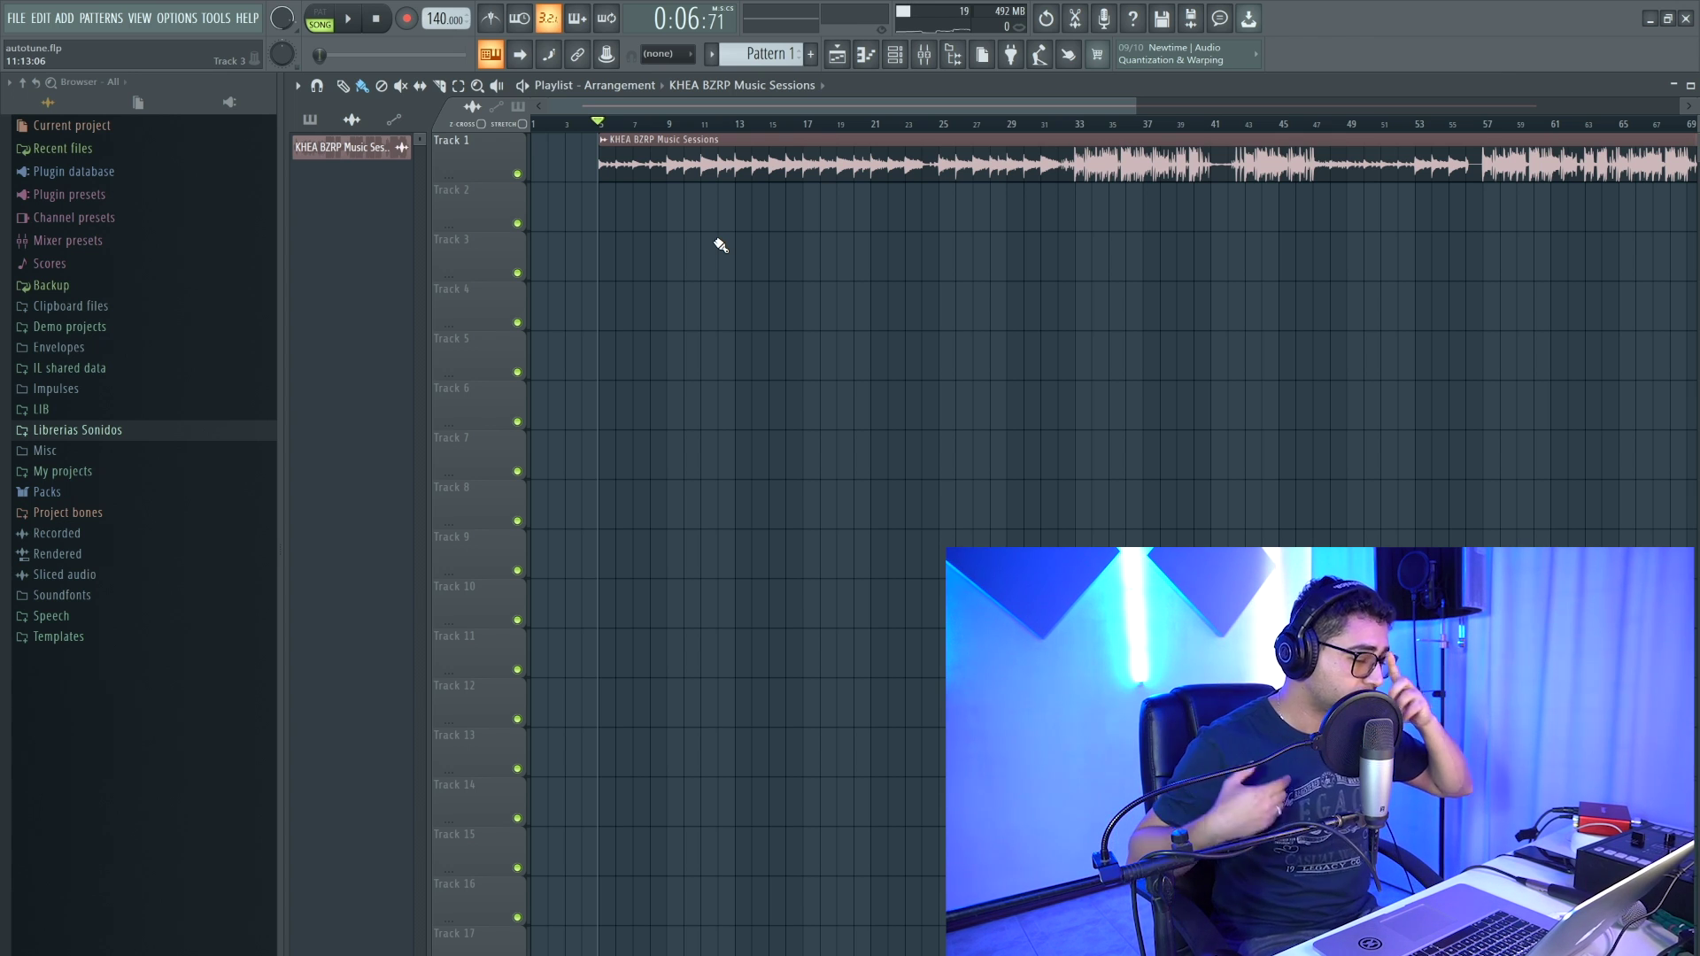
pyautogui.press('space')
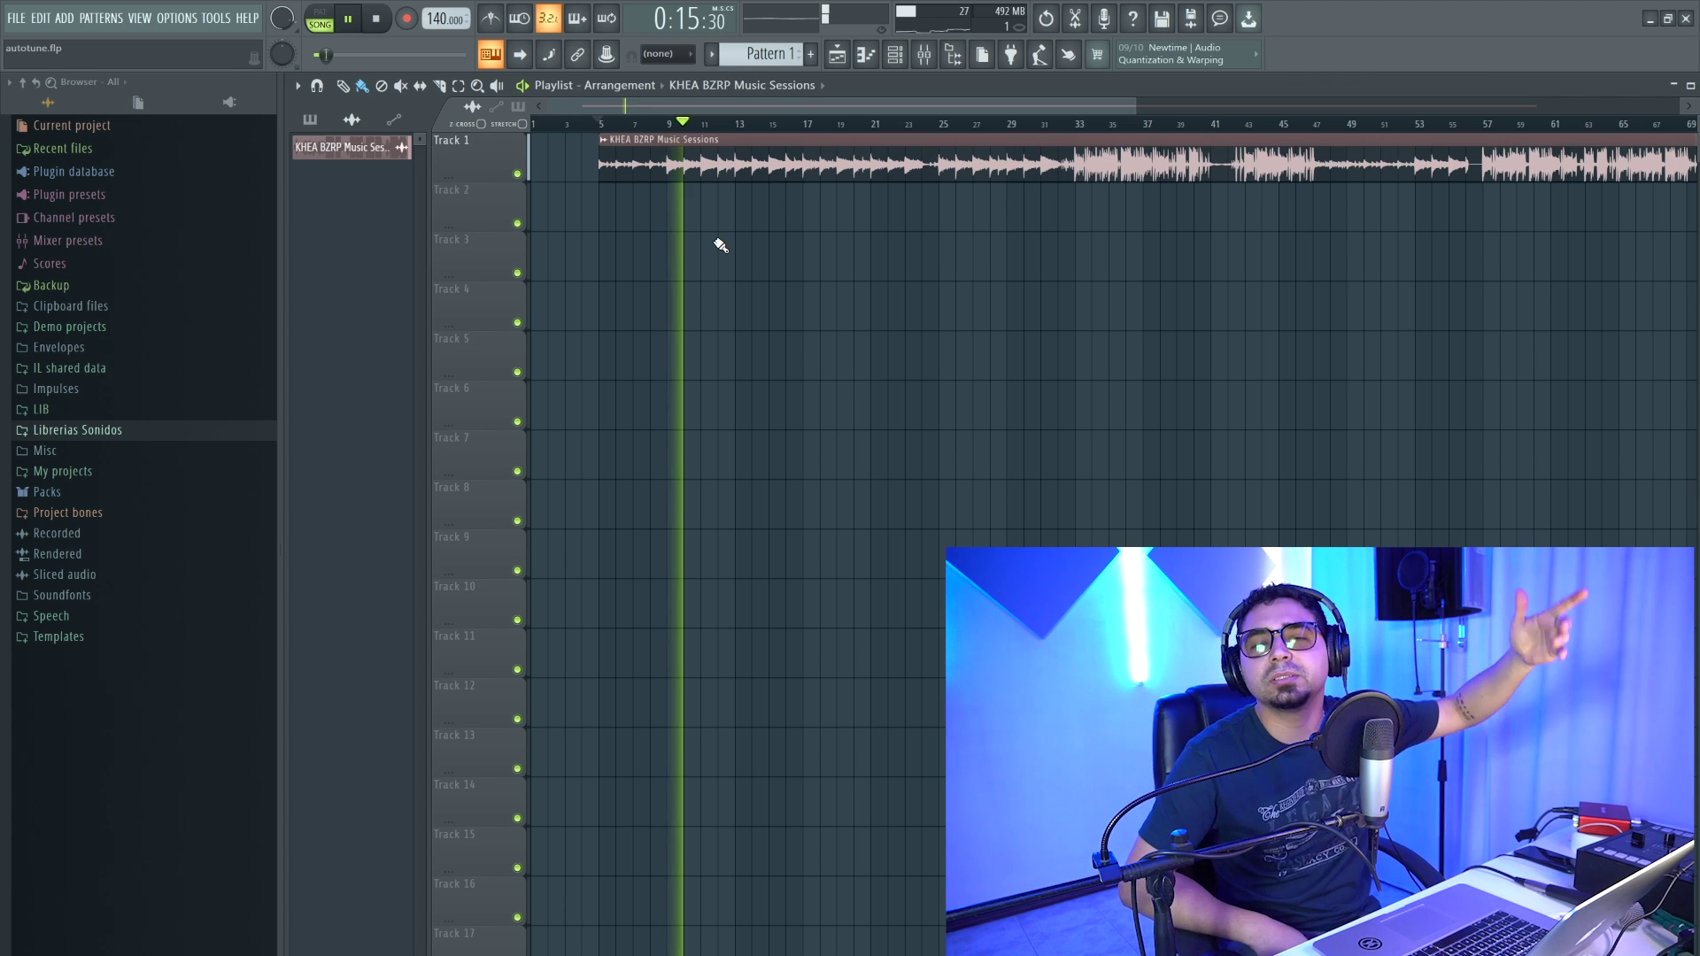
pyautogui.press('space')
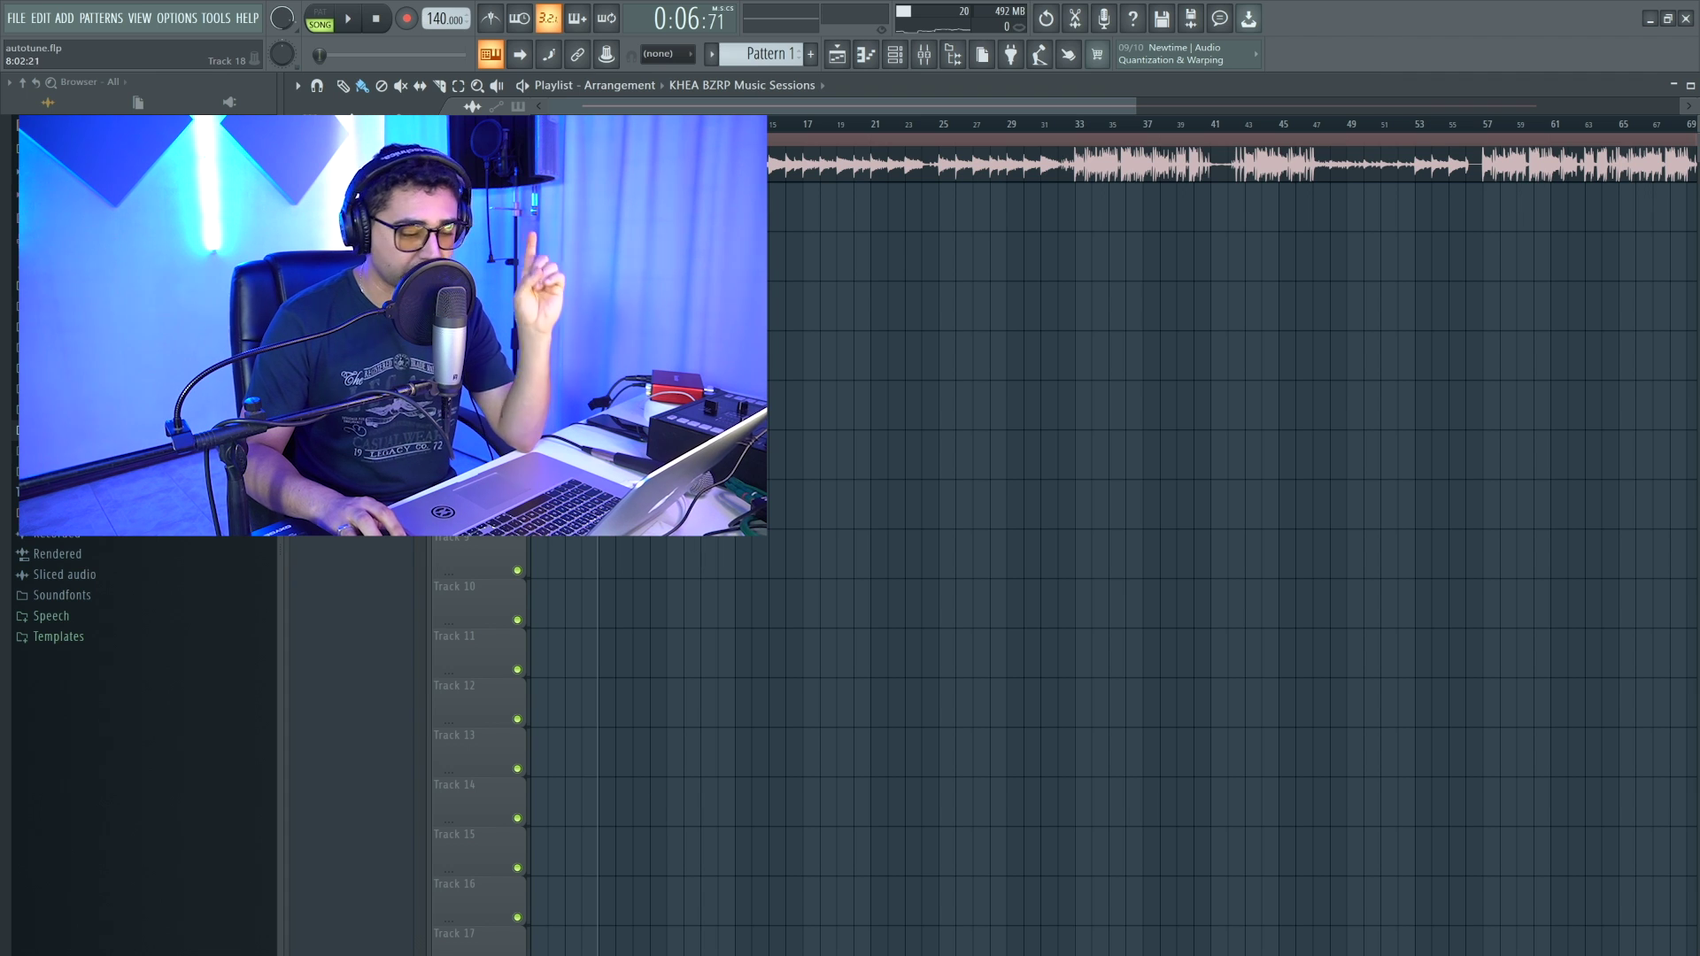
# Switch to the web browser, open the bookmarked Tunebat site, dismiss its ad and search for "khea bzrp".
pyautogui.hotkey('alt', 'Tab')
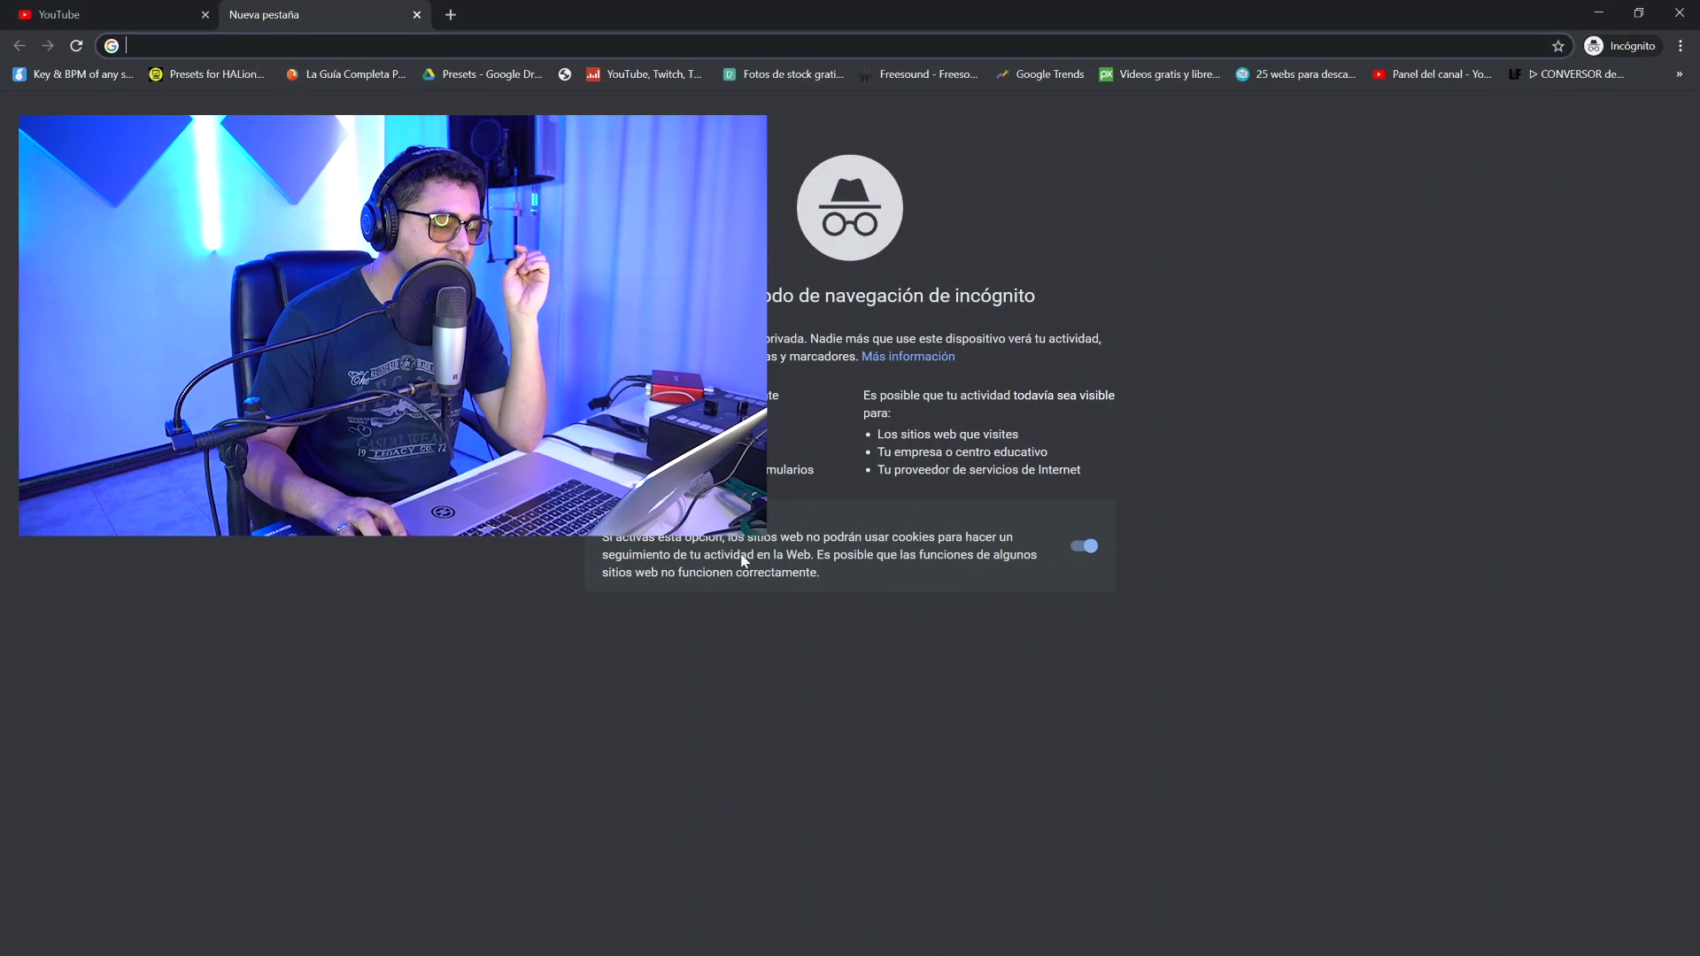
pyautogui.click(62, 75)
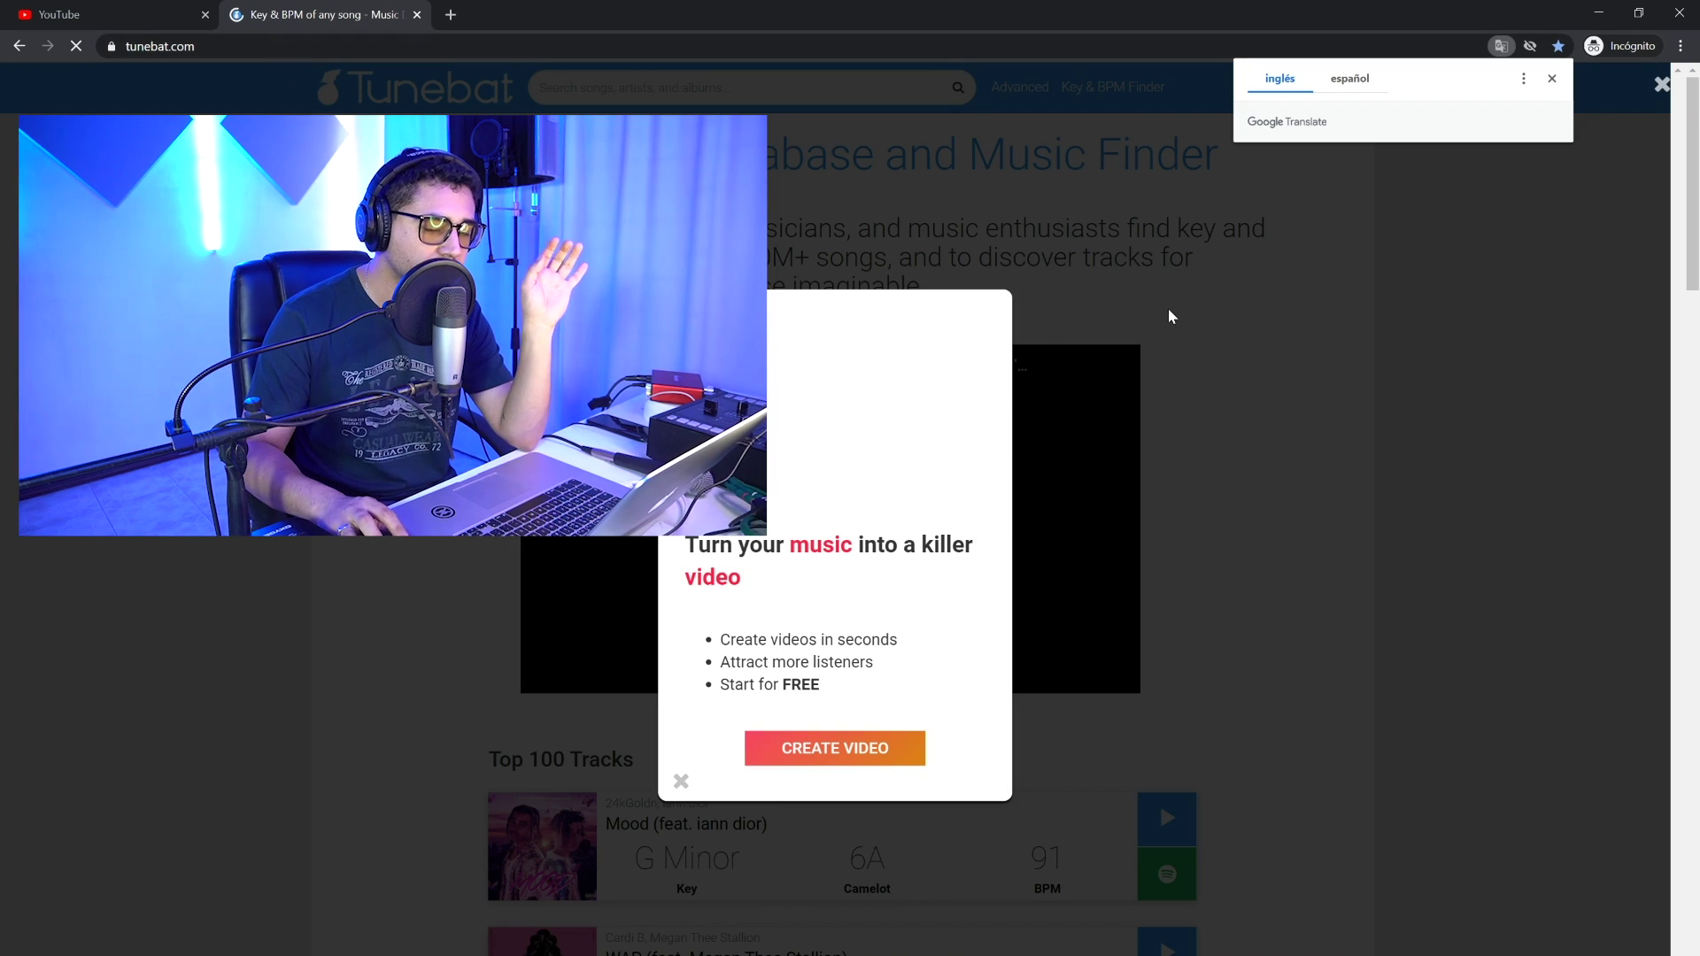
pyautogui.click(681, 781)
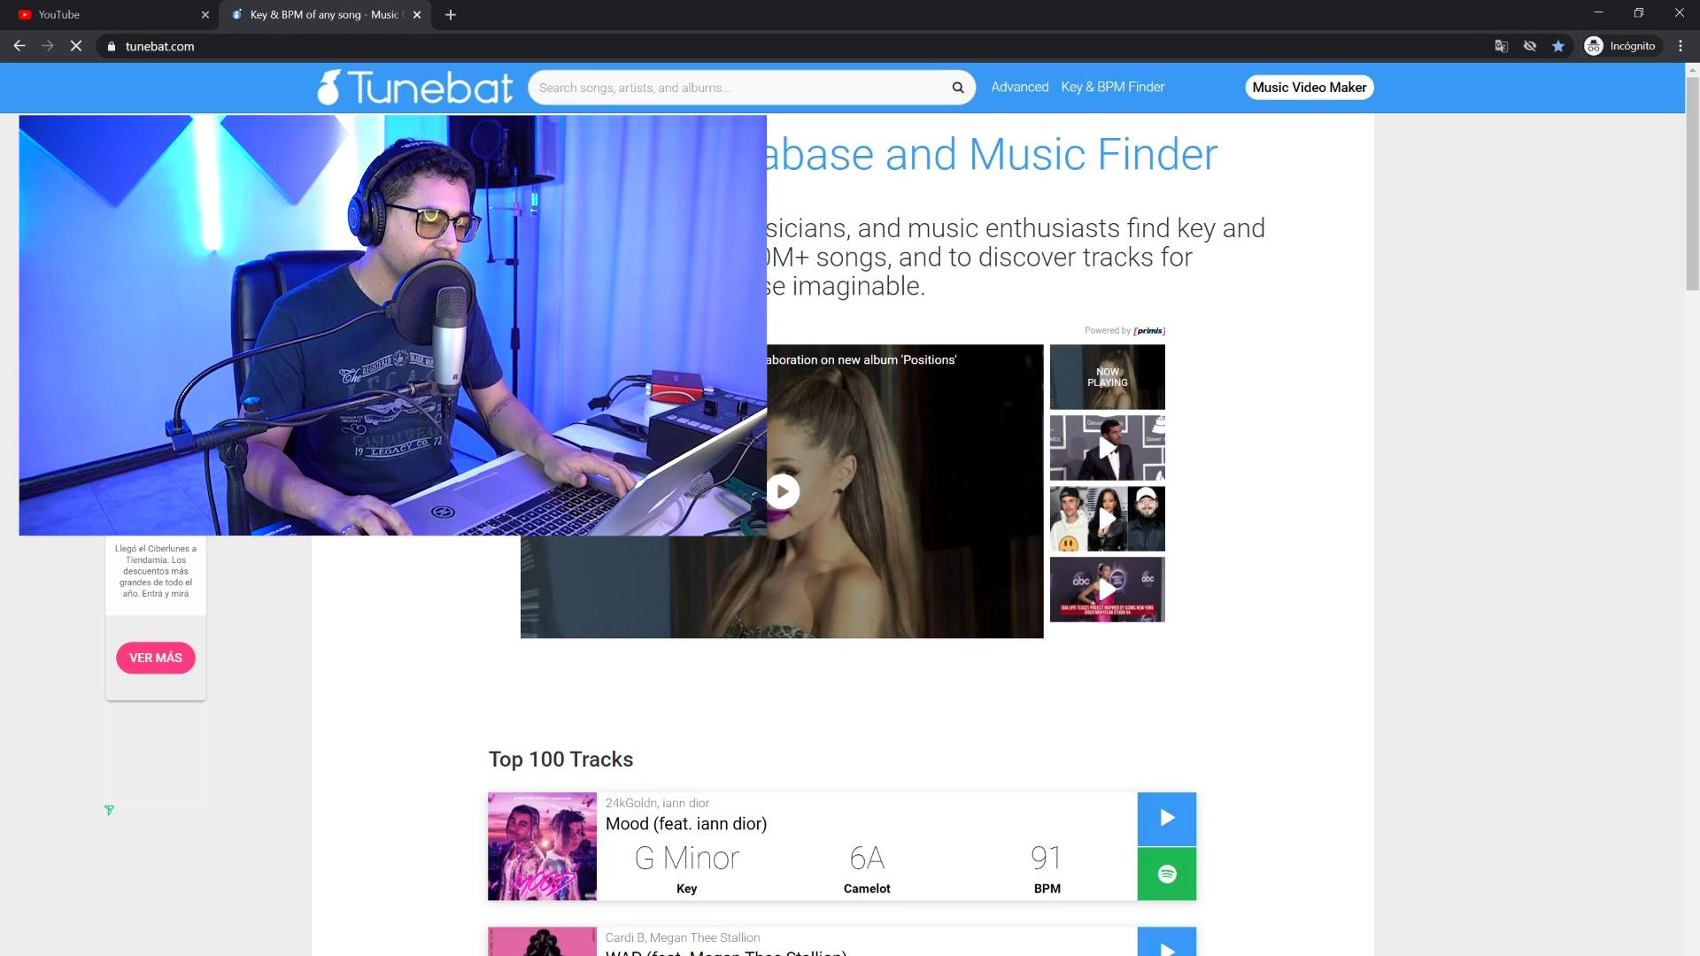
pyautogui.press('Return')
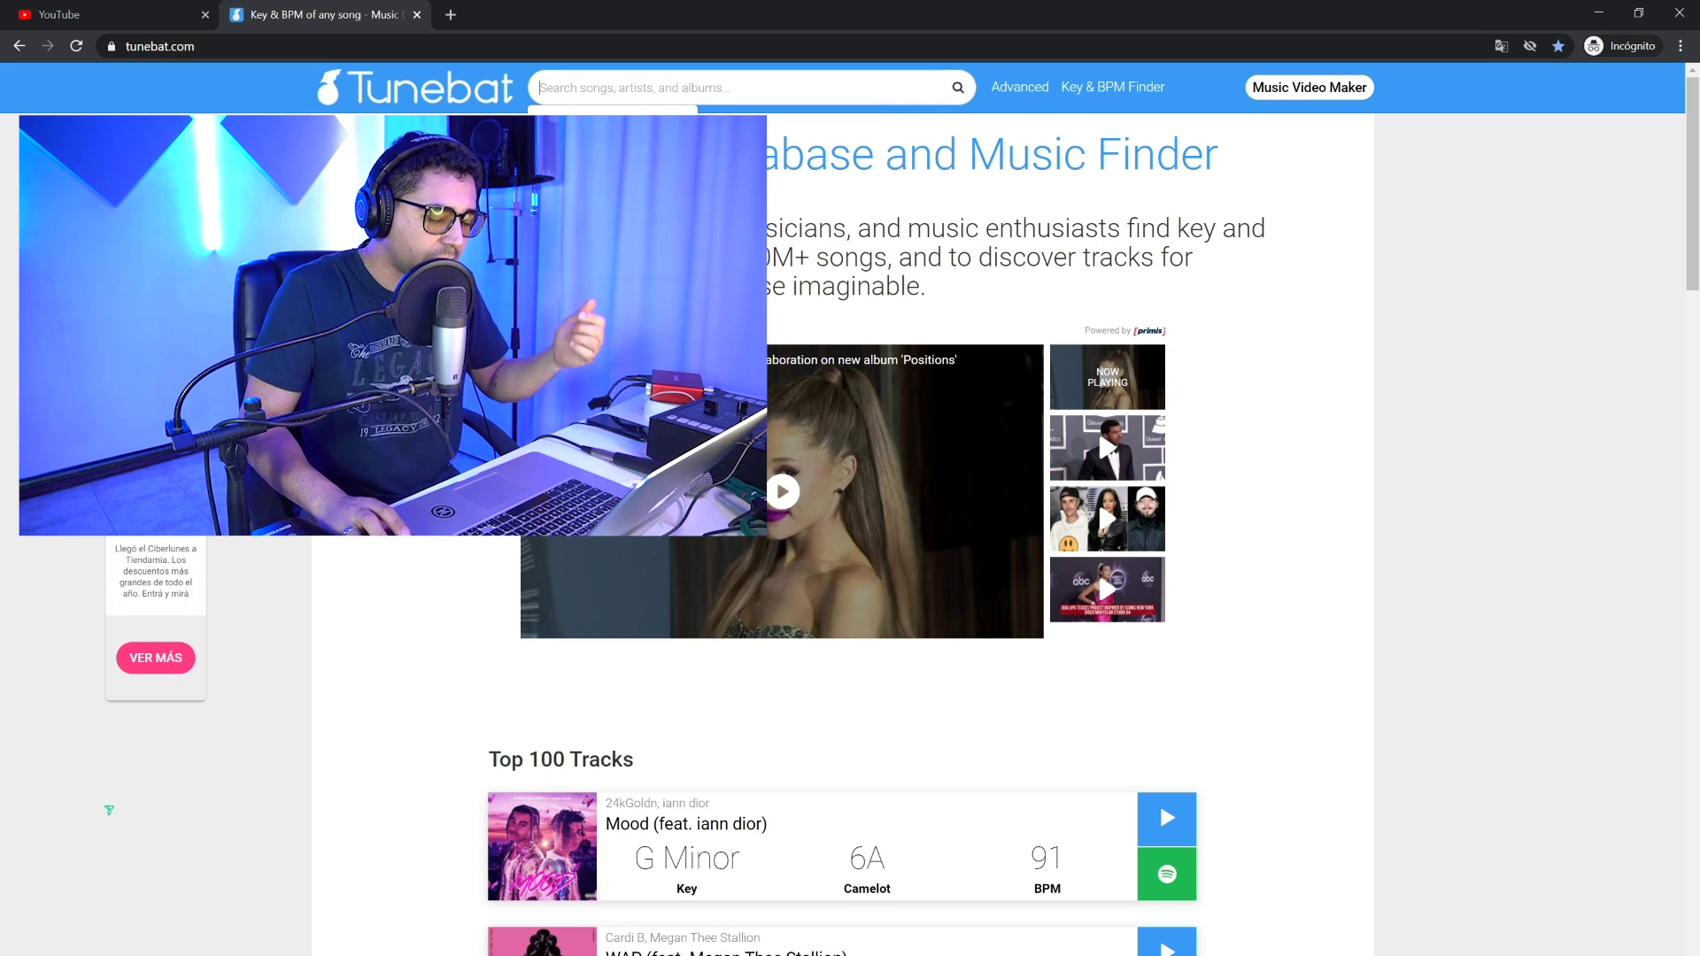
pyautogui.write('khea bz')
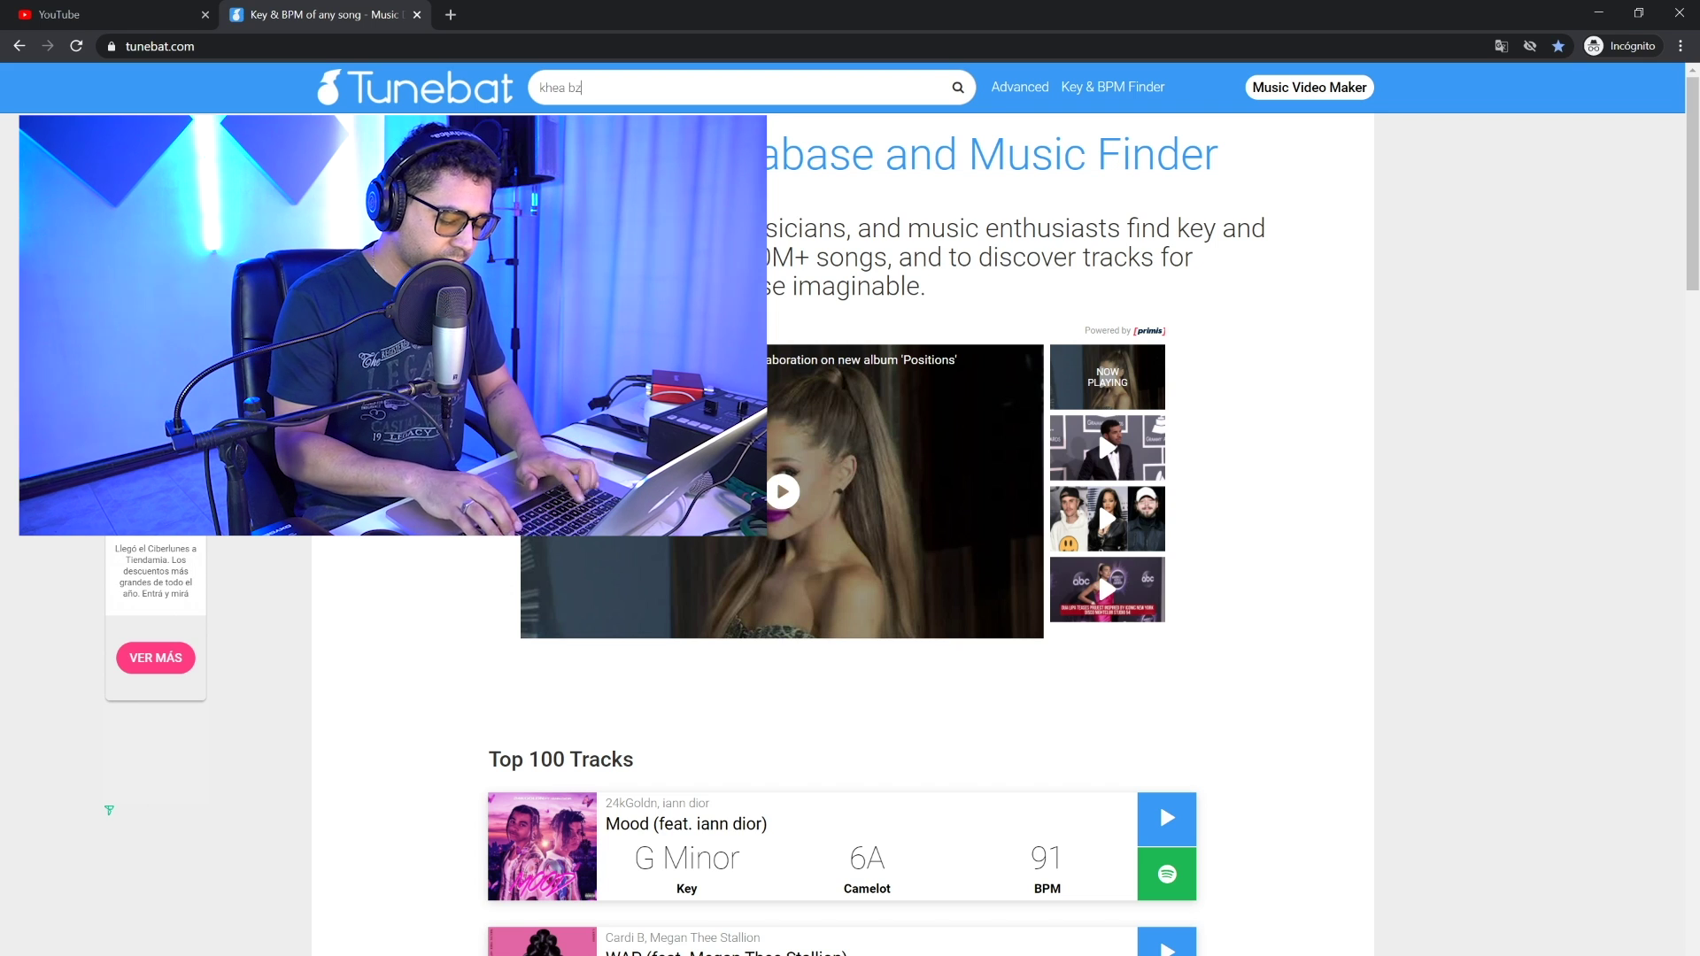
pyautogui.write('rp')
pyautogui.press('Return')
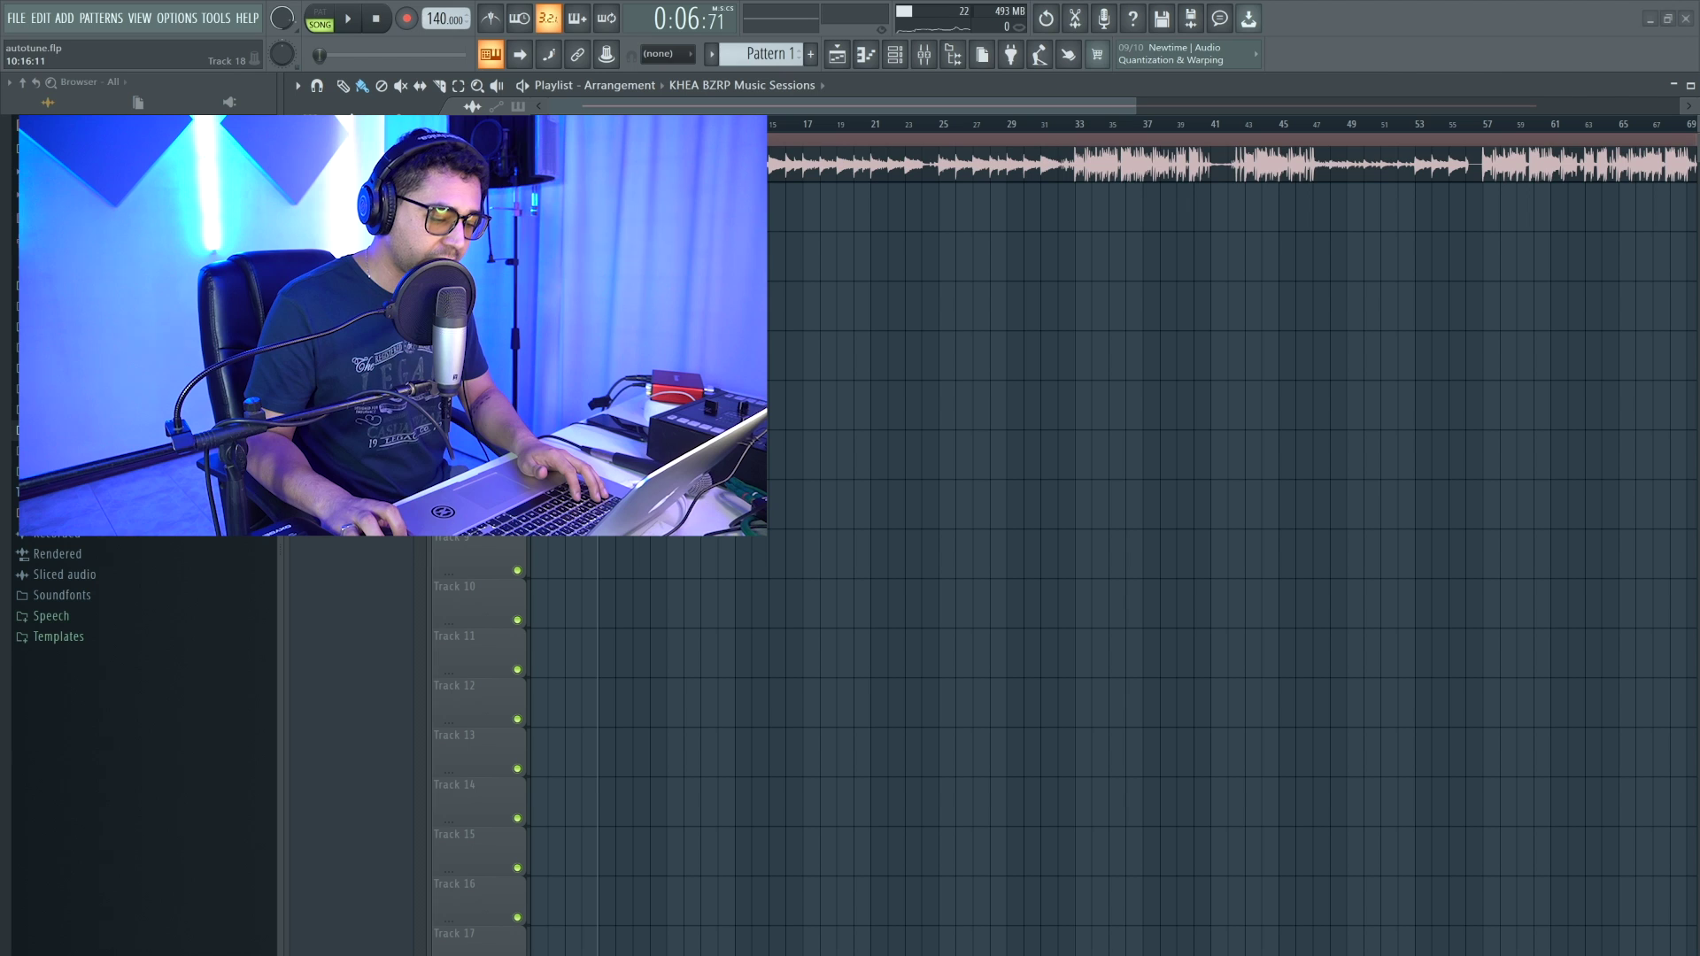
# Switch back to FL Studio and set the Auto-Tune Artist on mixer Insert 20 to key G with the Major scale.
pyautogui.hotkey('alt', 'Tab')
pyautogui.click(931, 57)
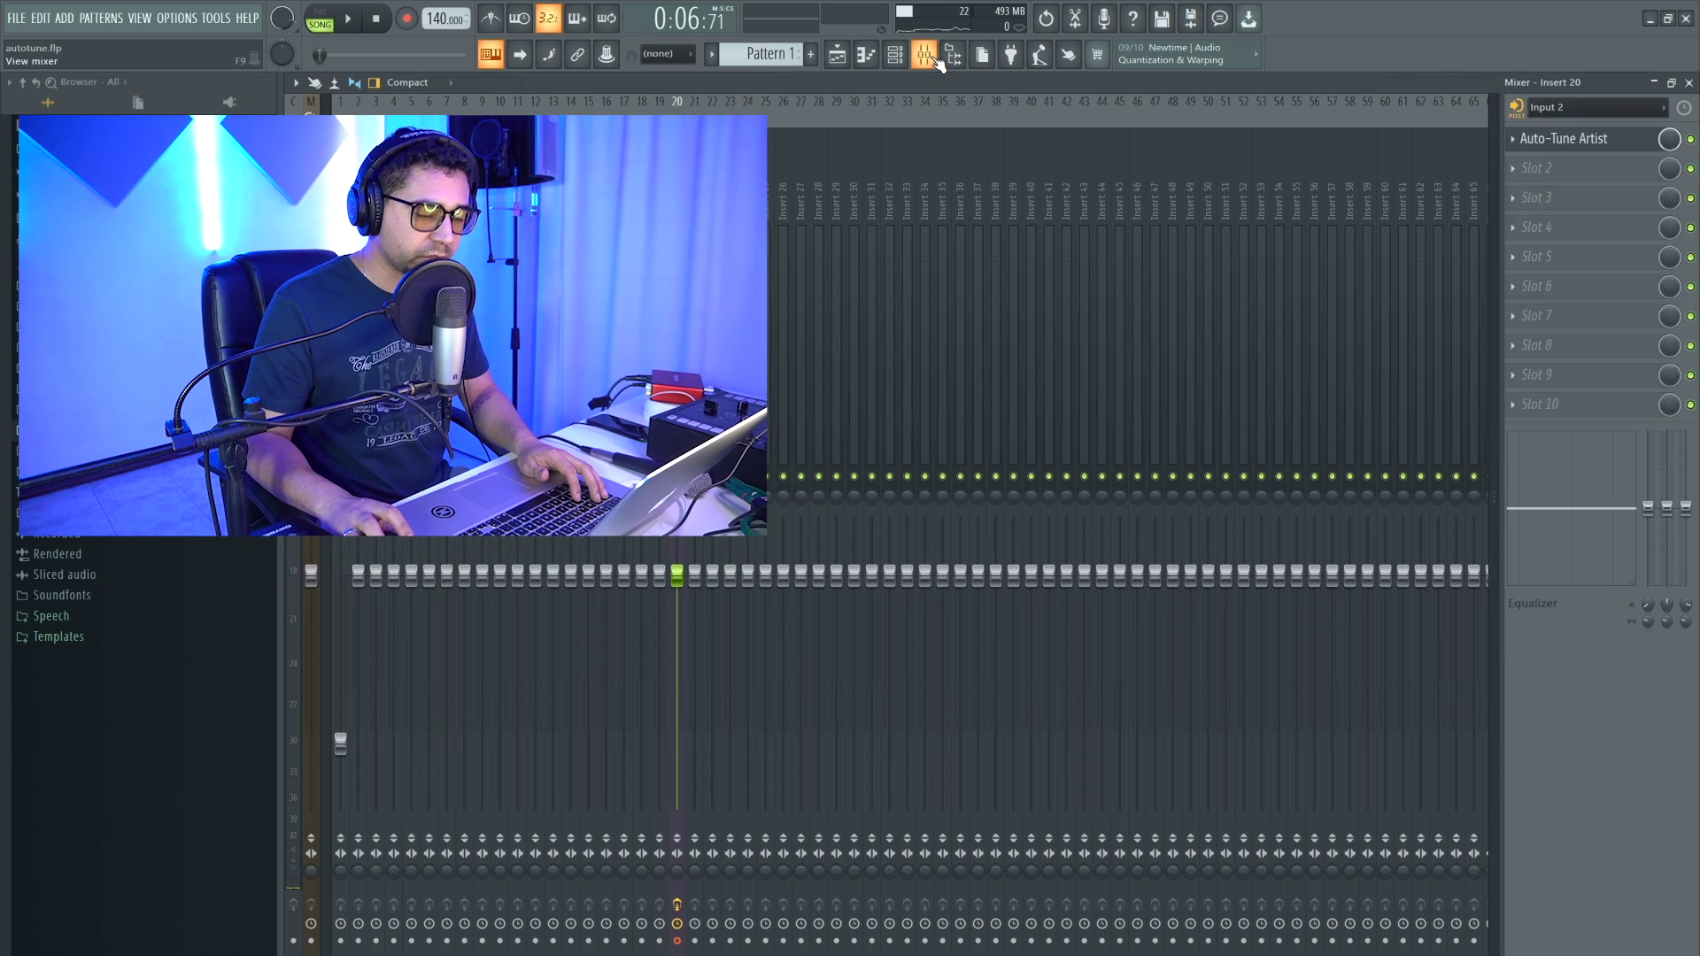
pyautogui.click(1593, 141)
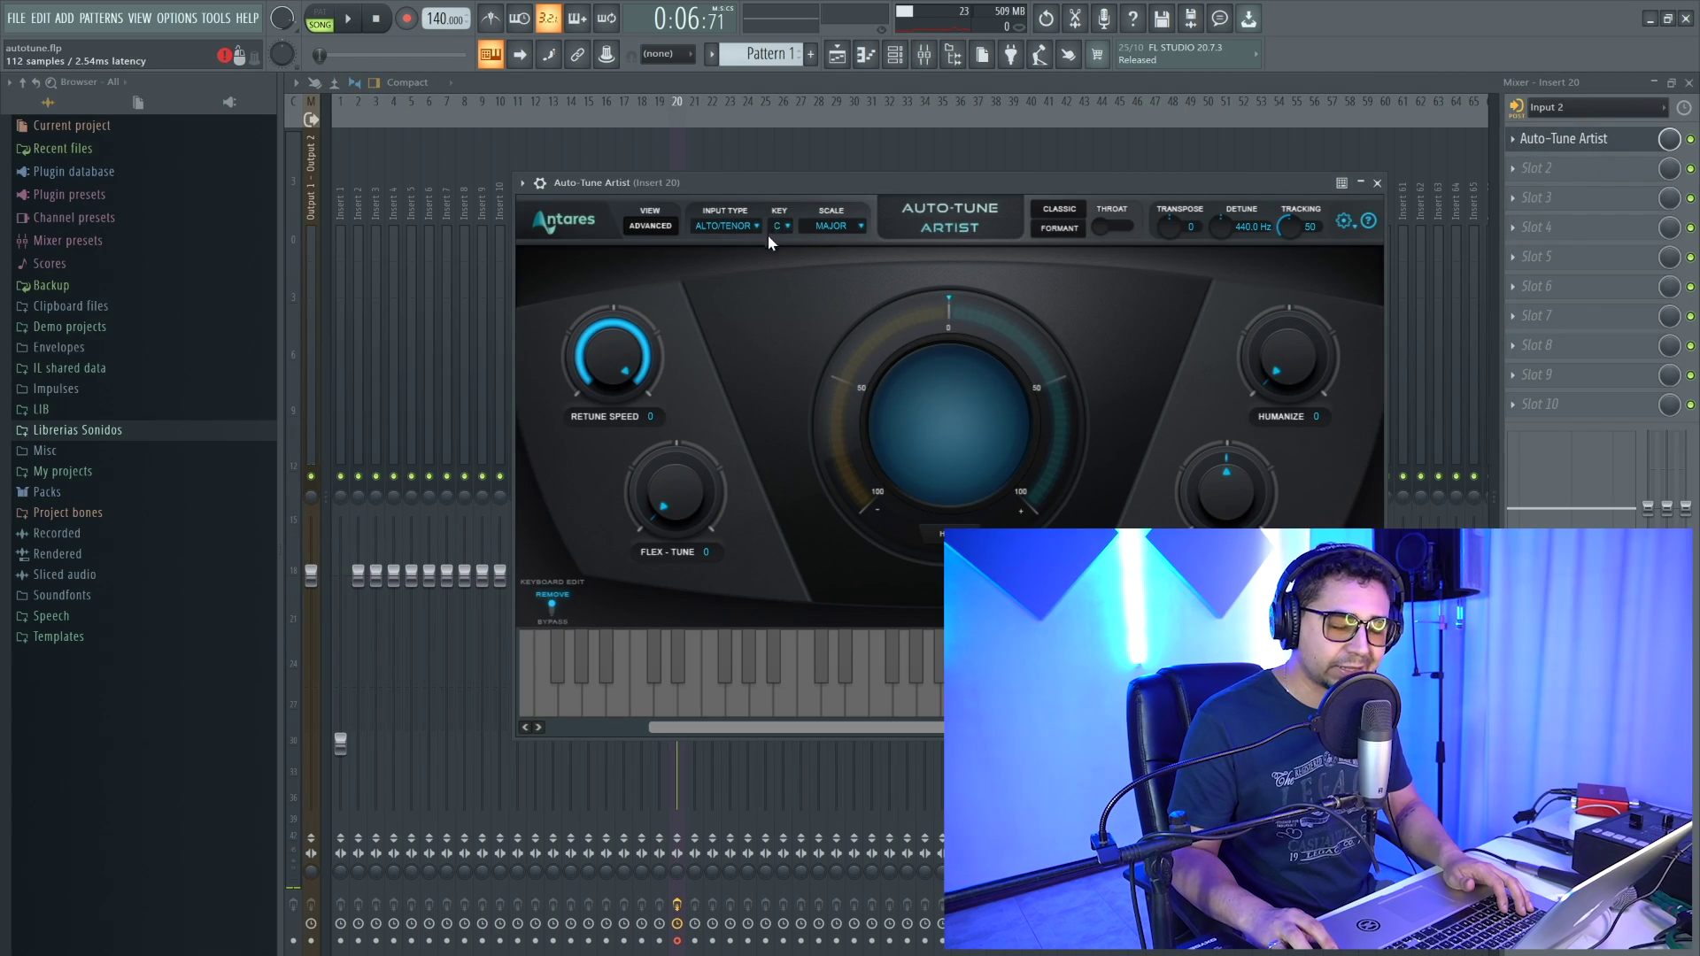
pyautogui.click(782, 226)
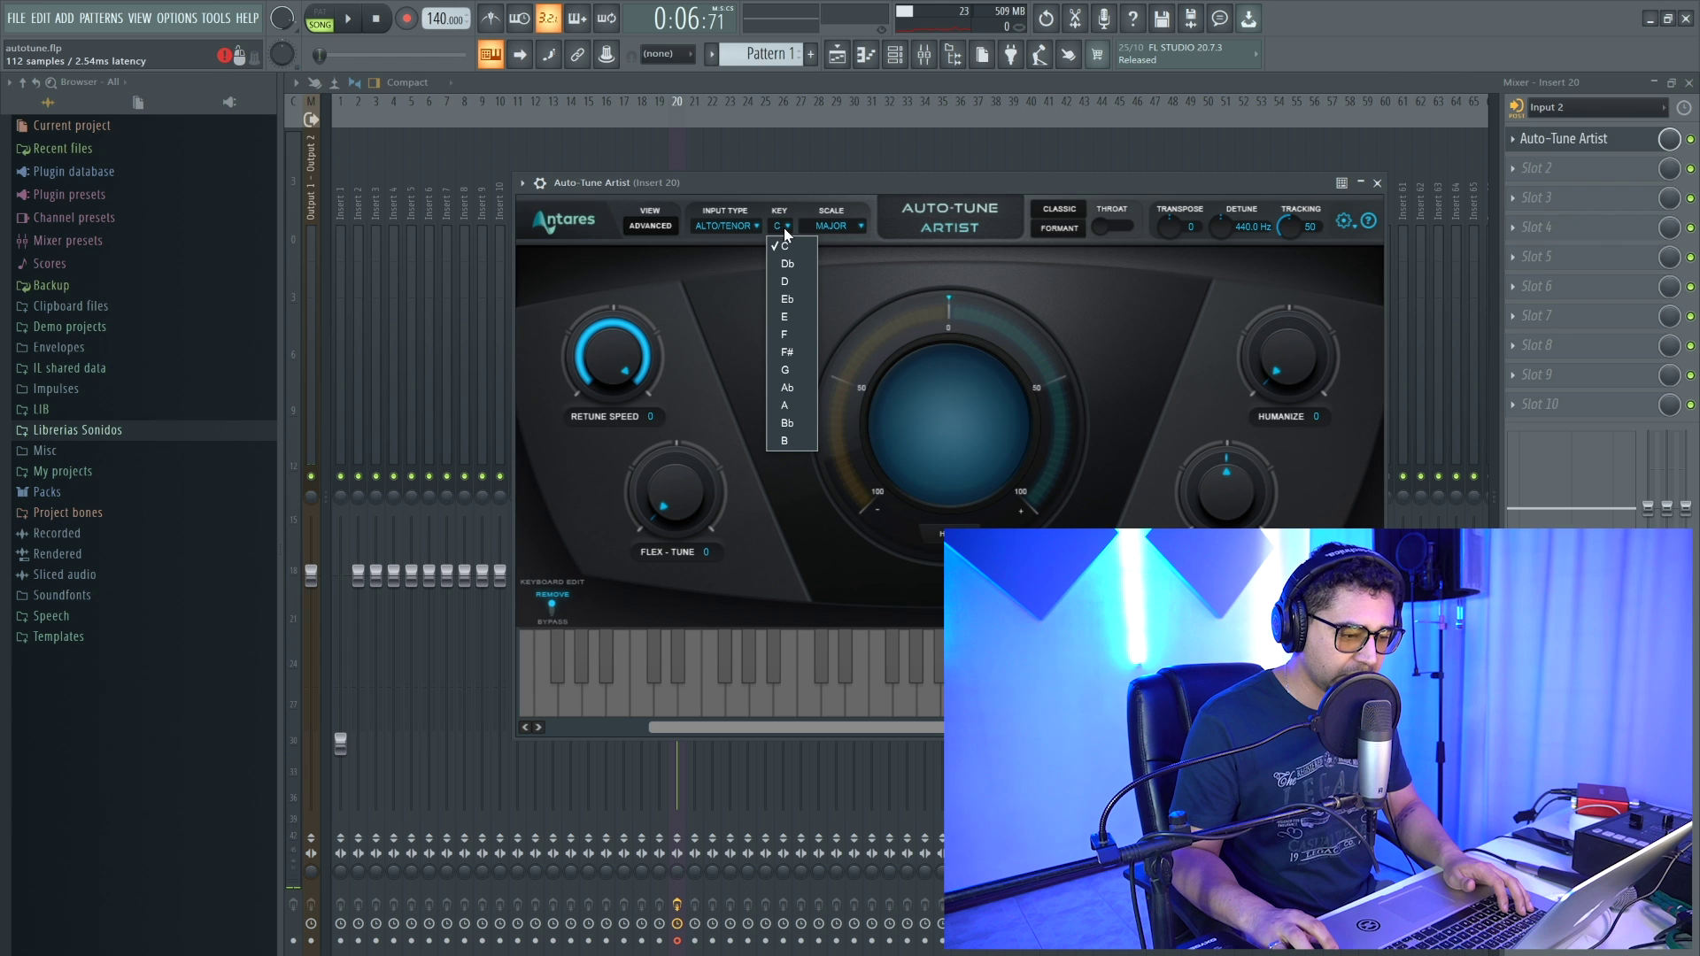
pyautogui.click(802, 372)
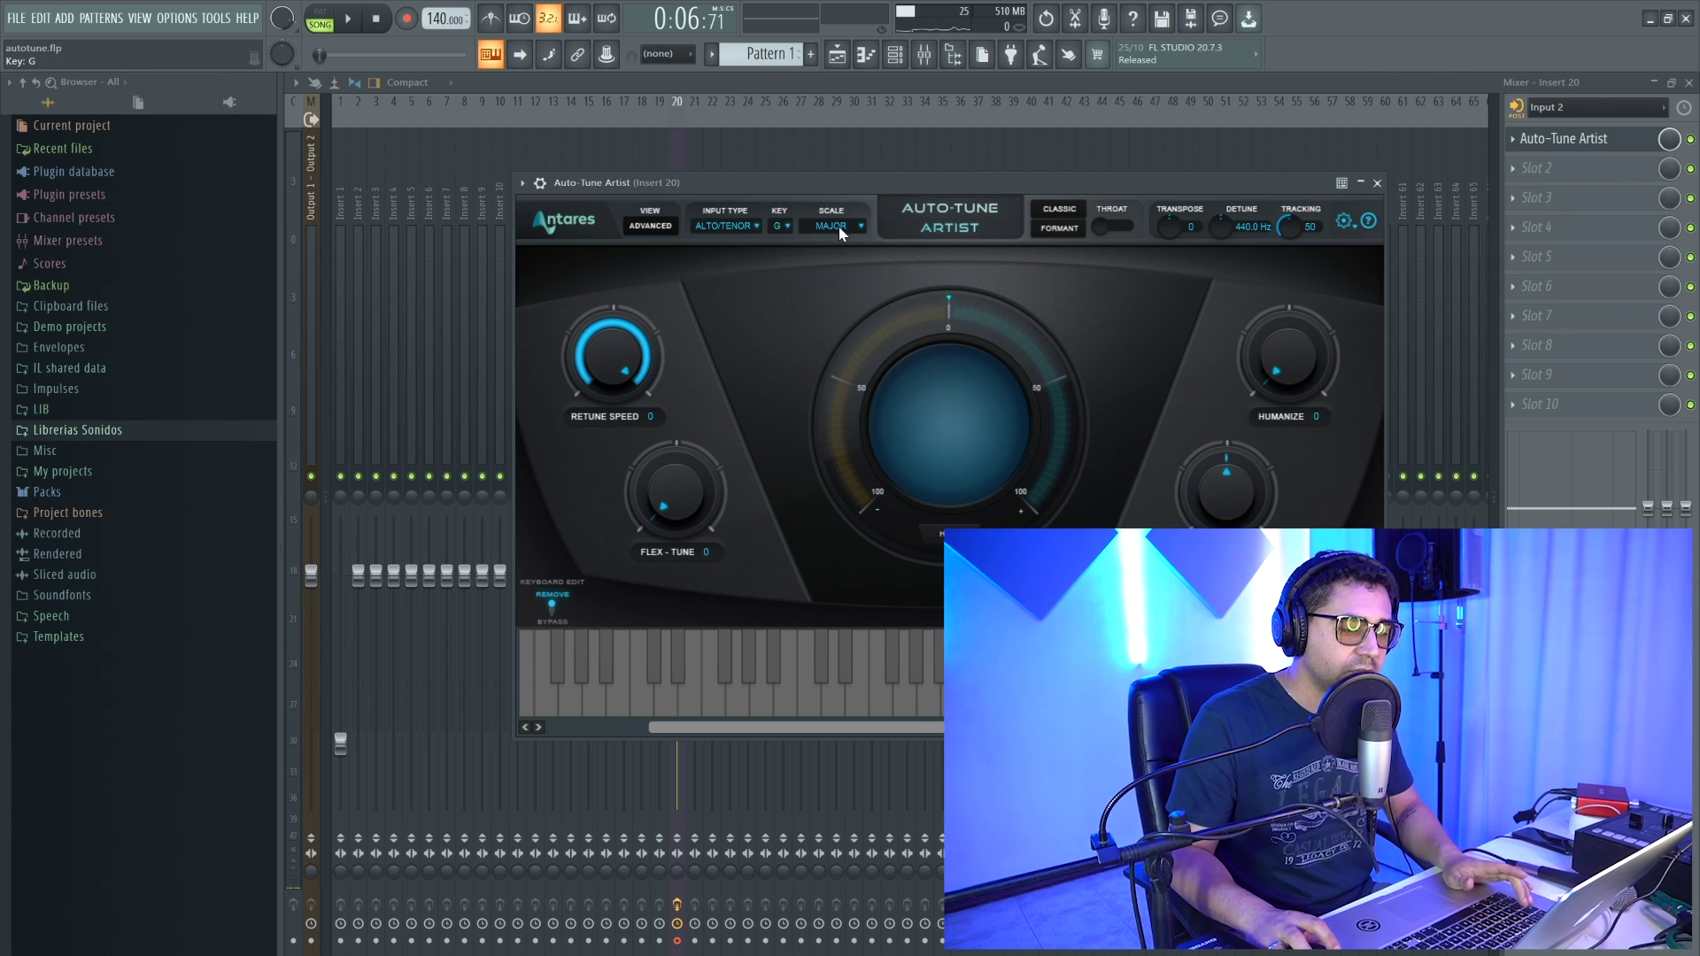
pyautogui.click(840, 225)
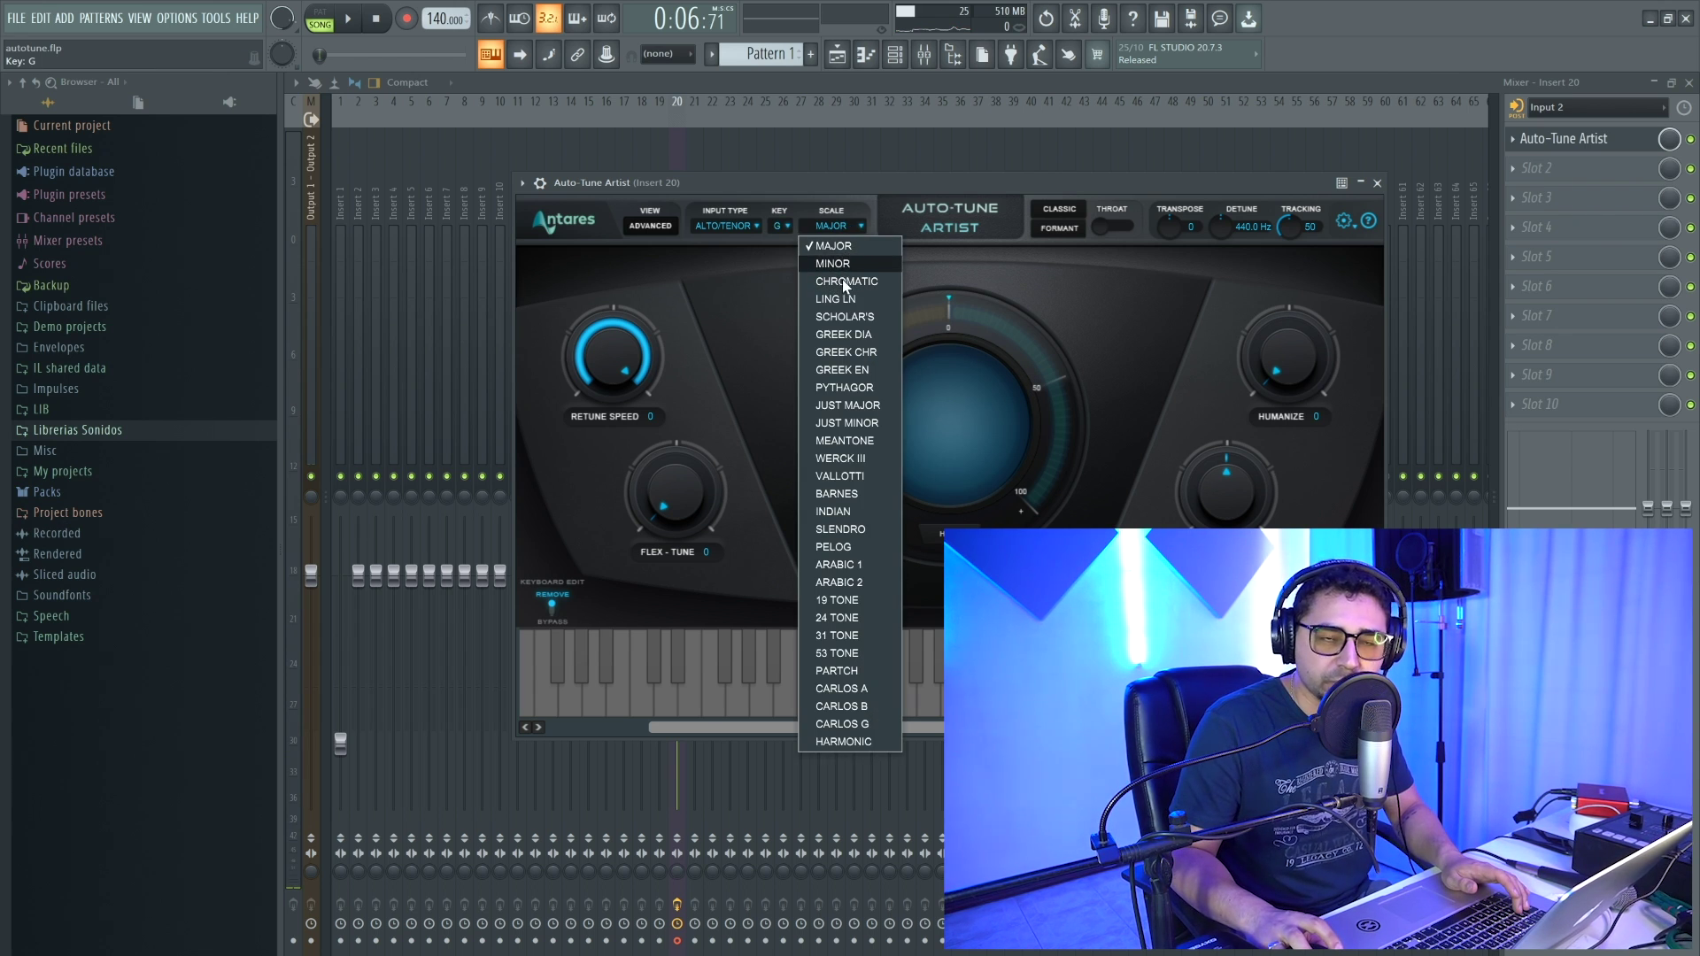
pyautogui.click(845, 251)
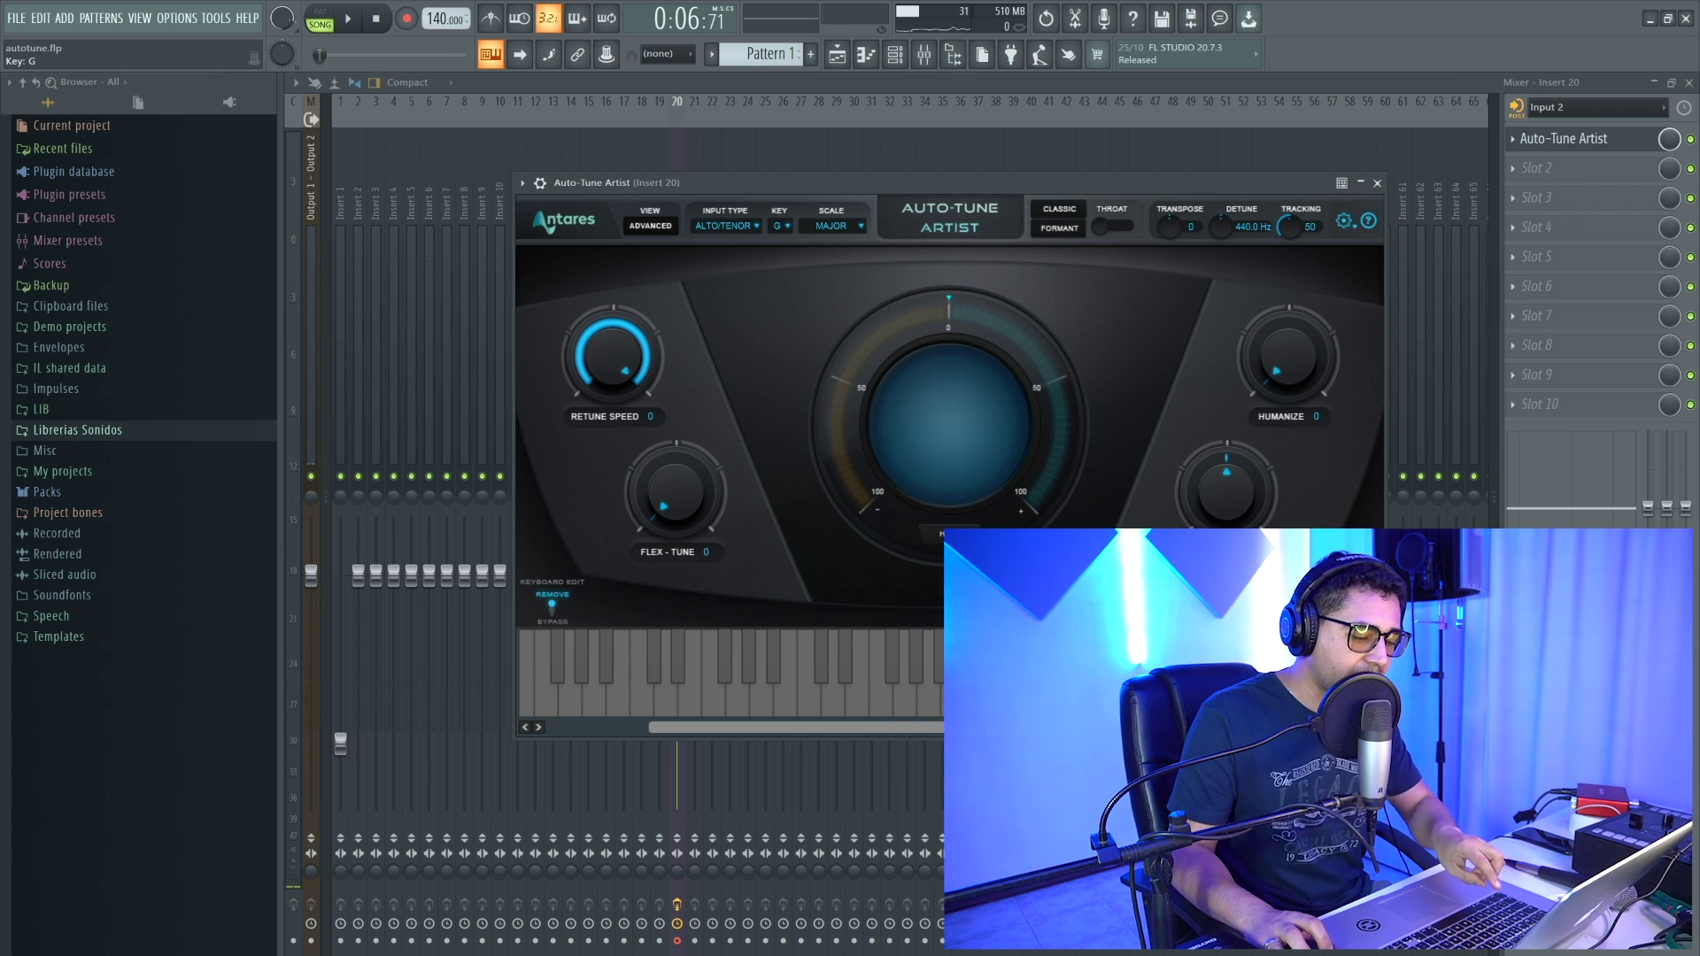
pyautogui.hotkey('alt', 'Tab')
pyautogui.hotkey('alt', 'Tab')
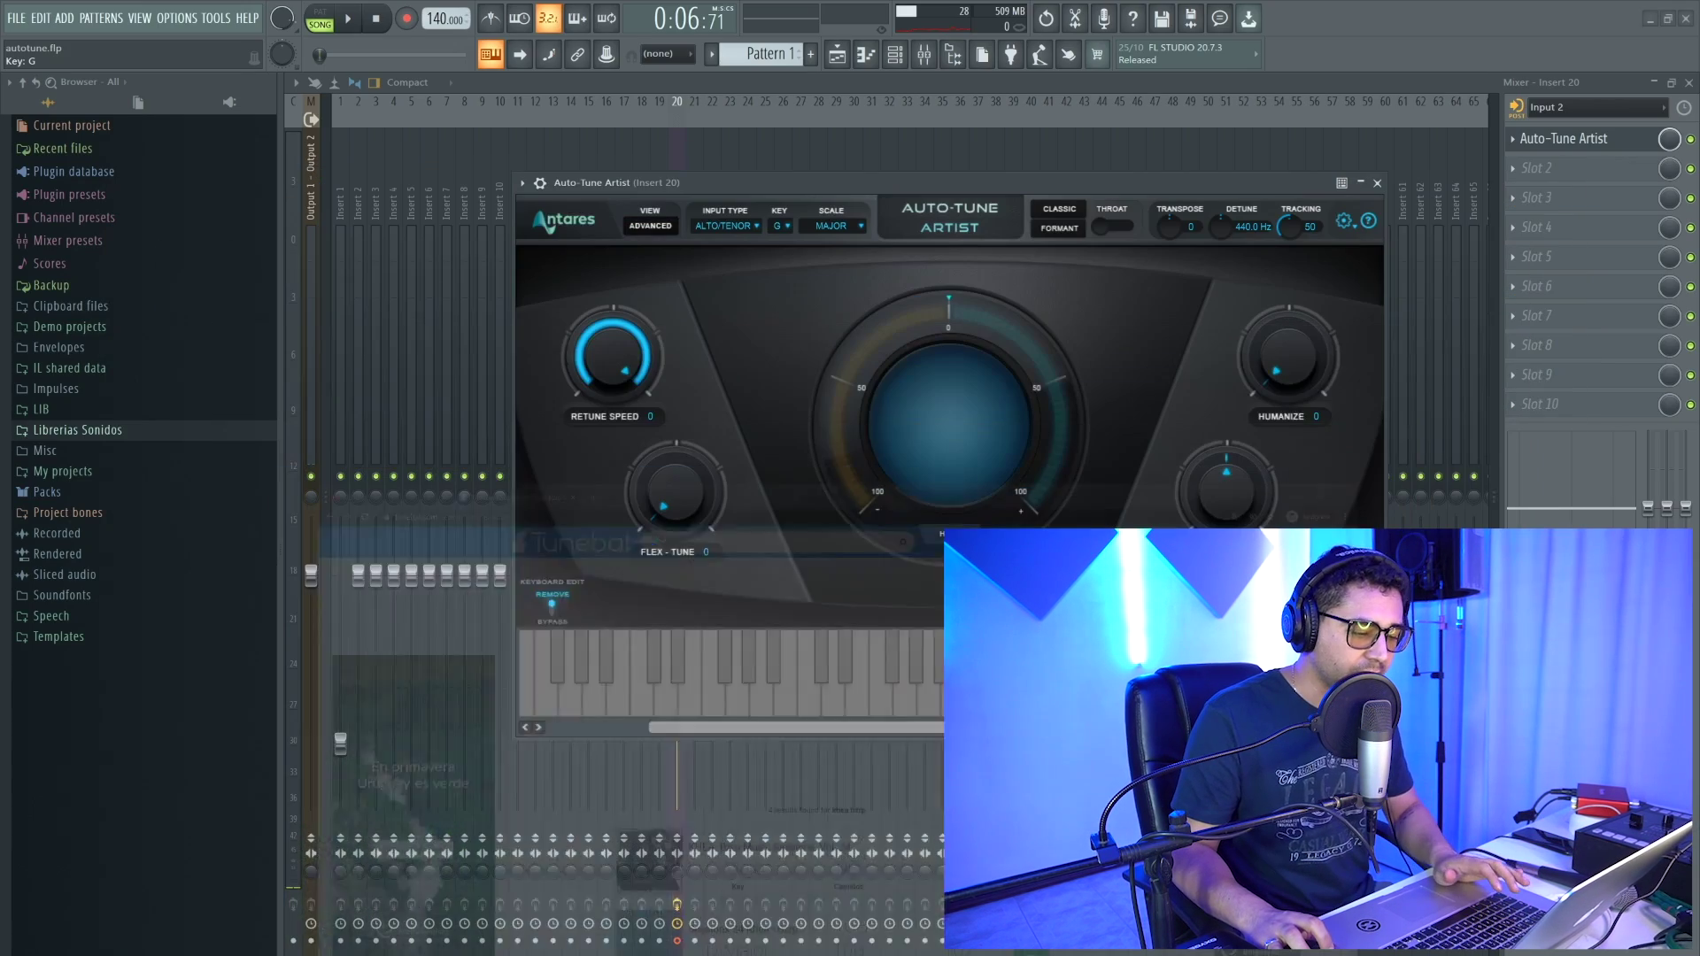
# Try different Retune Speeds in Auto-Tune Artist, settle on 18, and raise Flex-Tune to 30 before adjusting it further.
pyautogui.moveTo(603, 364); pyautogui.dragTo(609, 386)
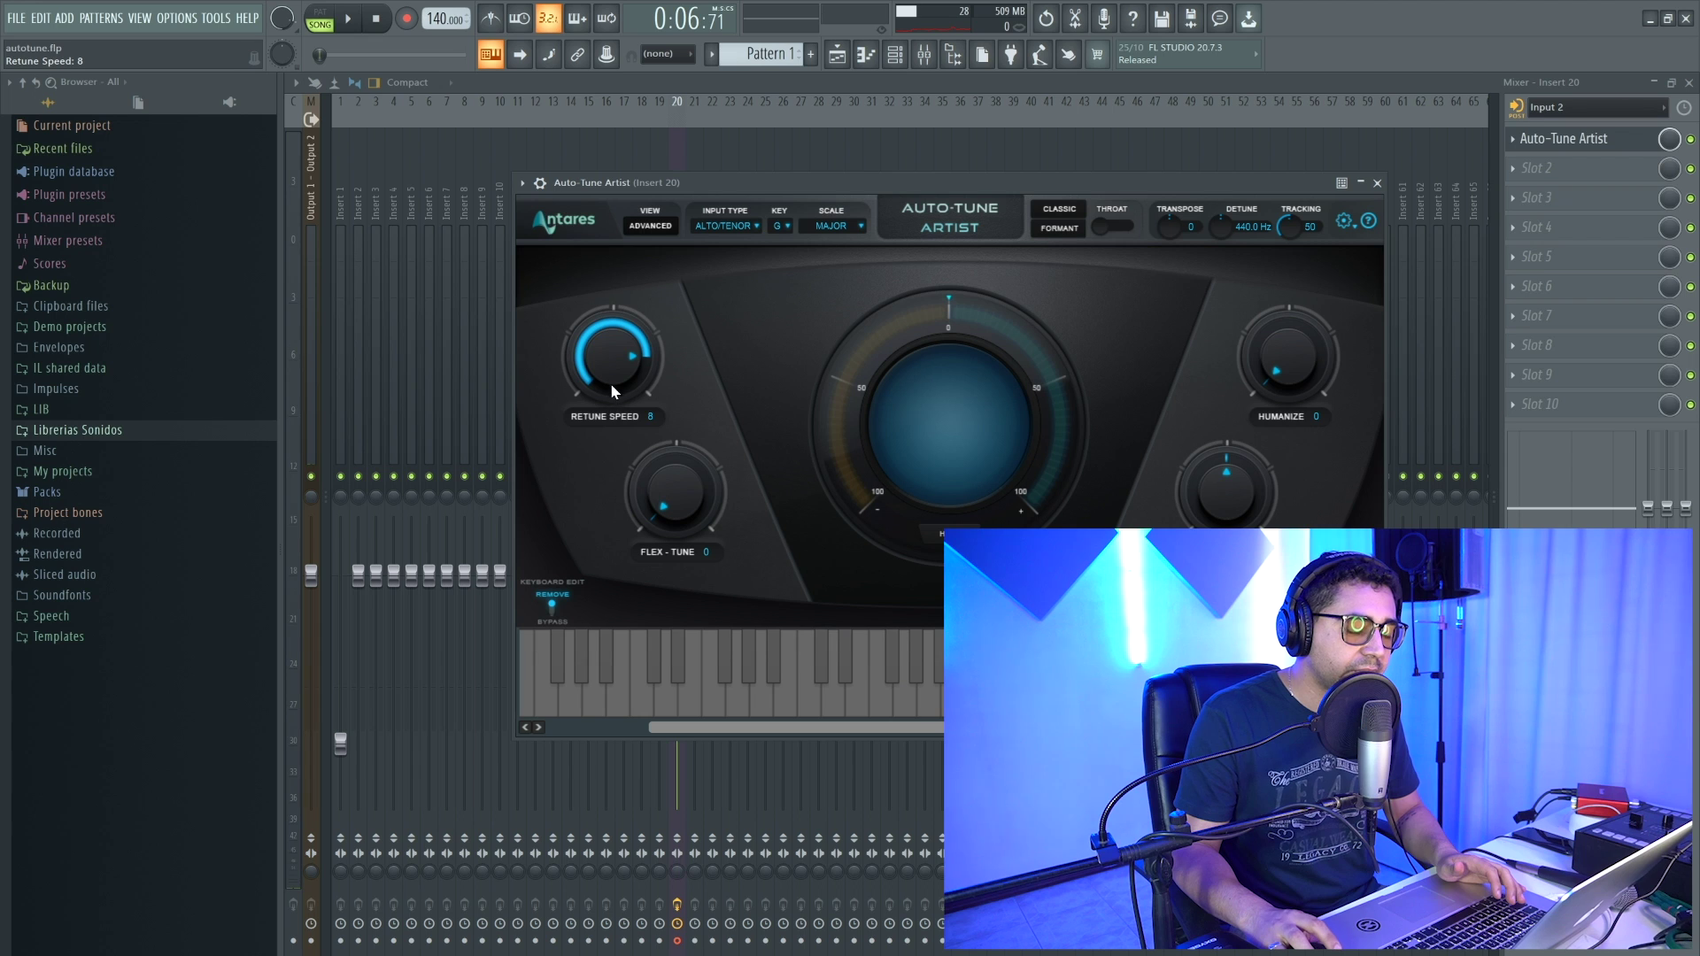
pyautogui.click(848, 56)
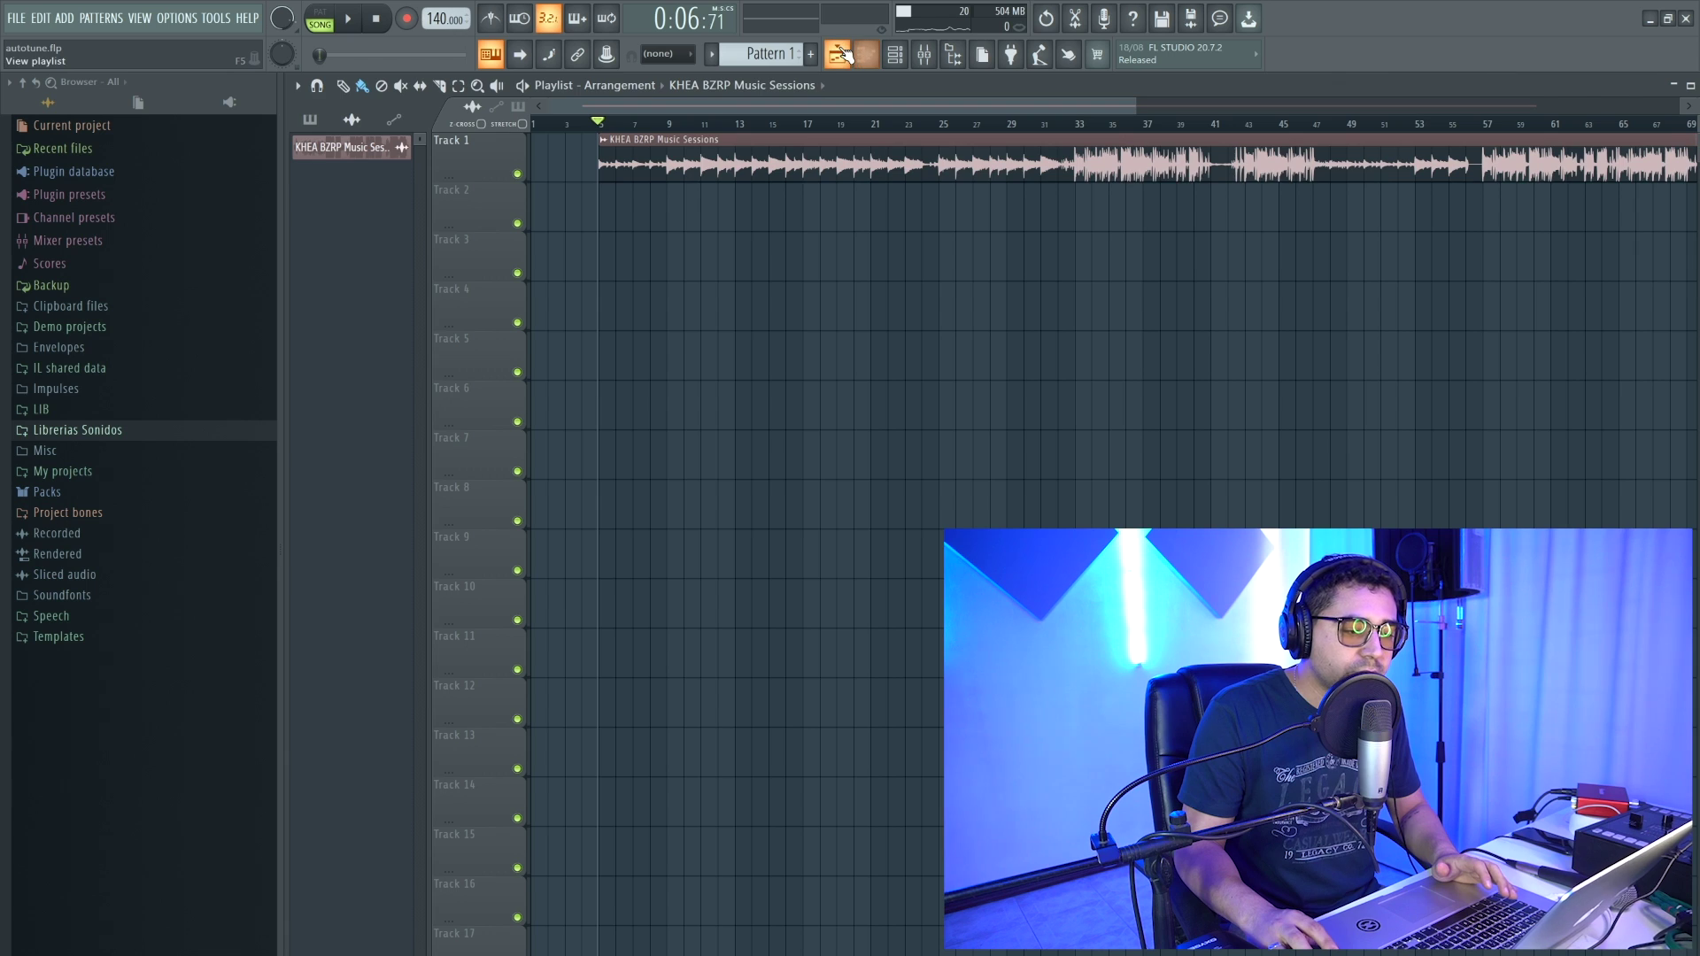
pyautogui.click(837, 55)
pyautogui.moveTo(602, 371); pyautogui.dragTo(606, 263)
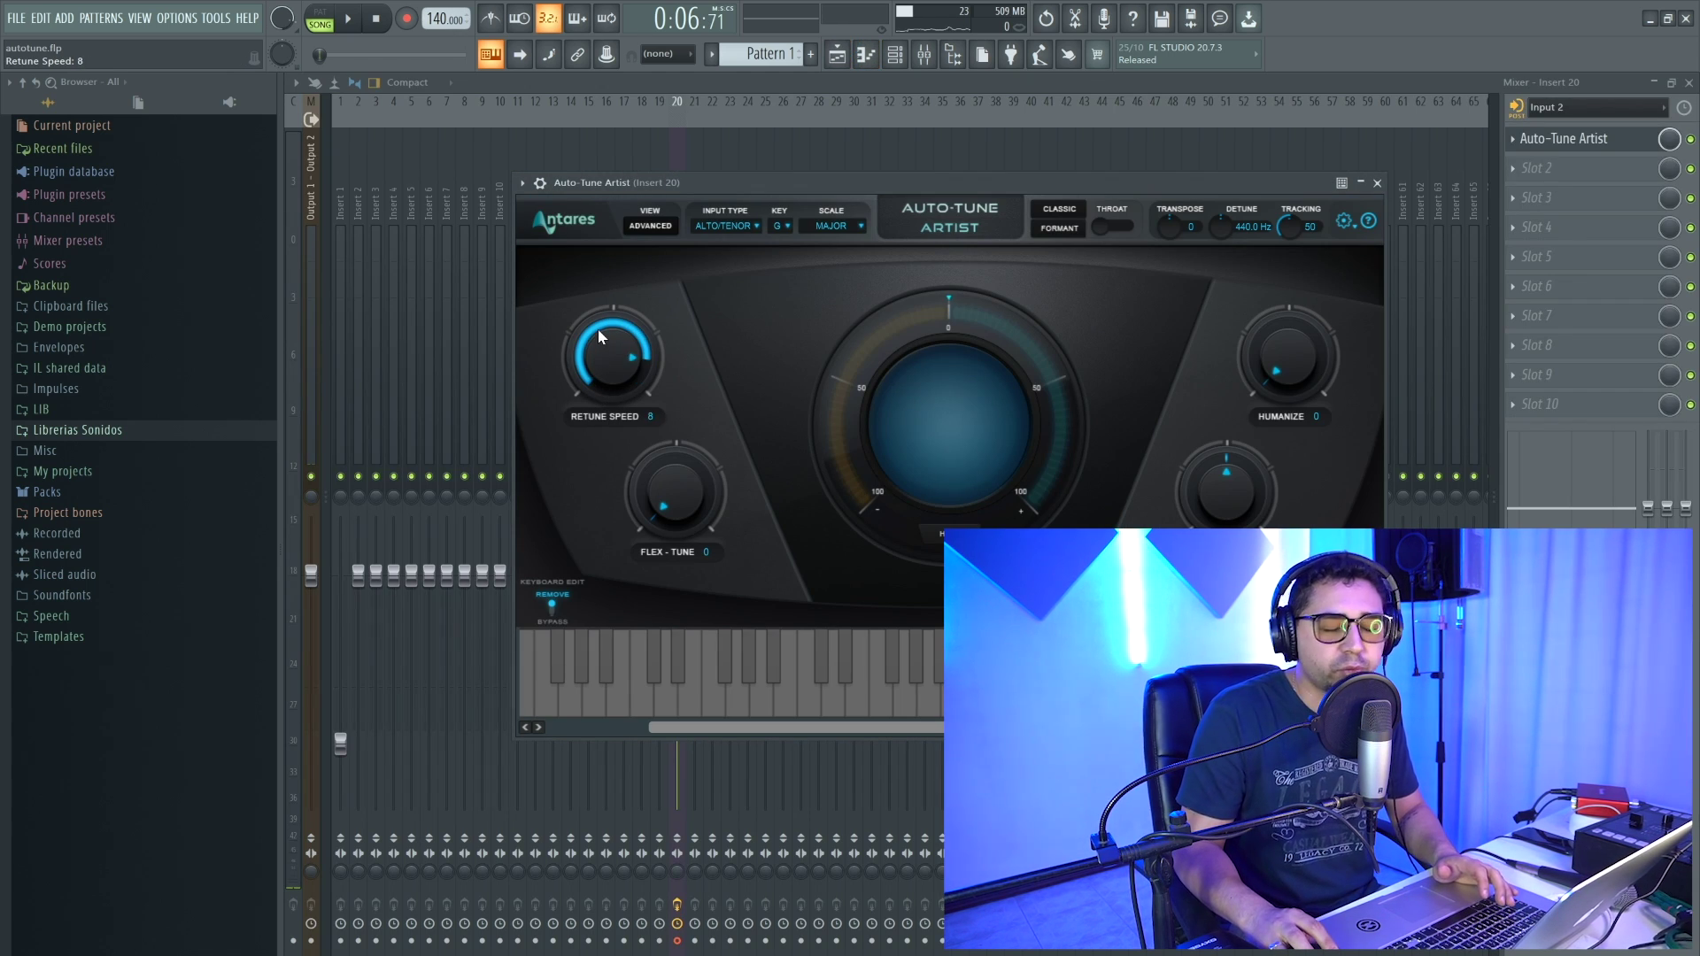
pyautogui.moveTo(594, 308); pyautogui.dragTo(593, 358)
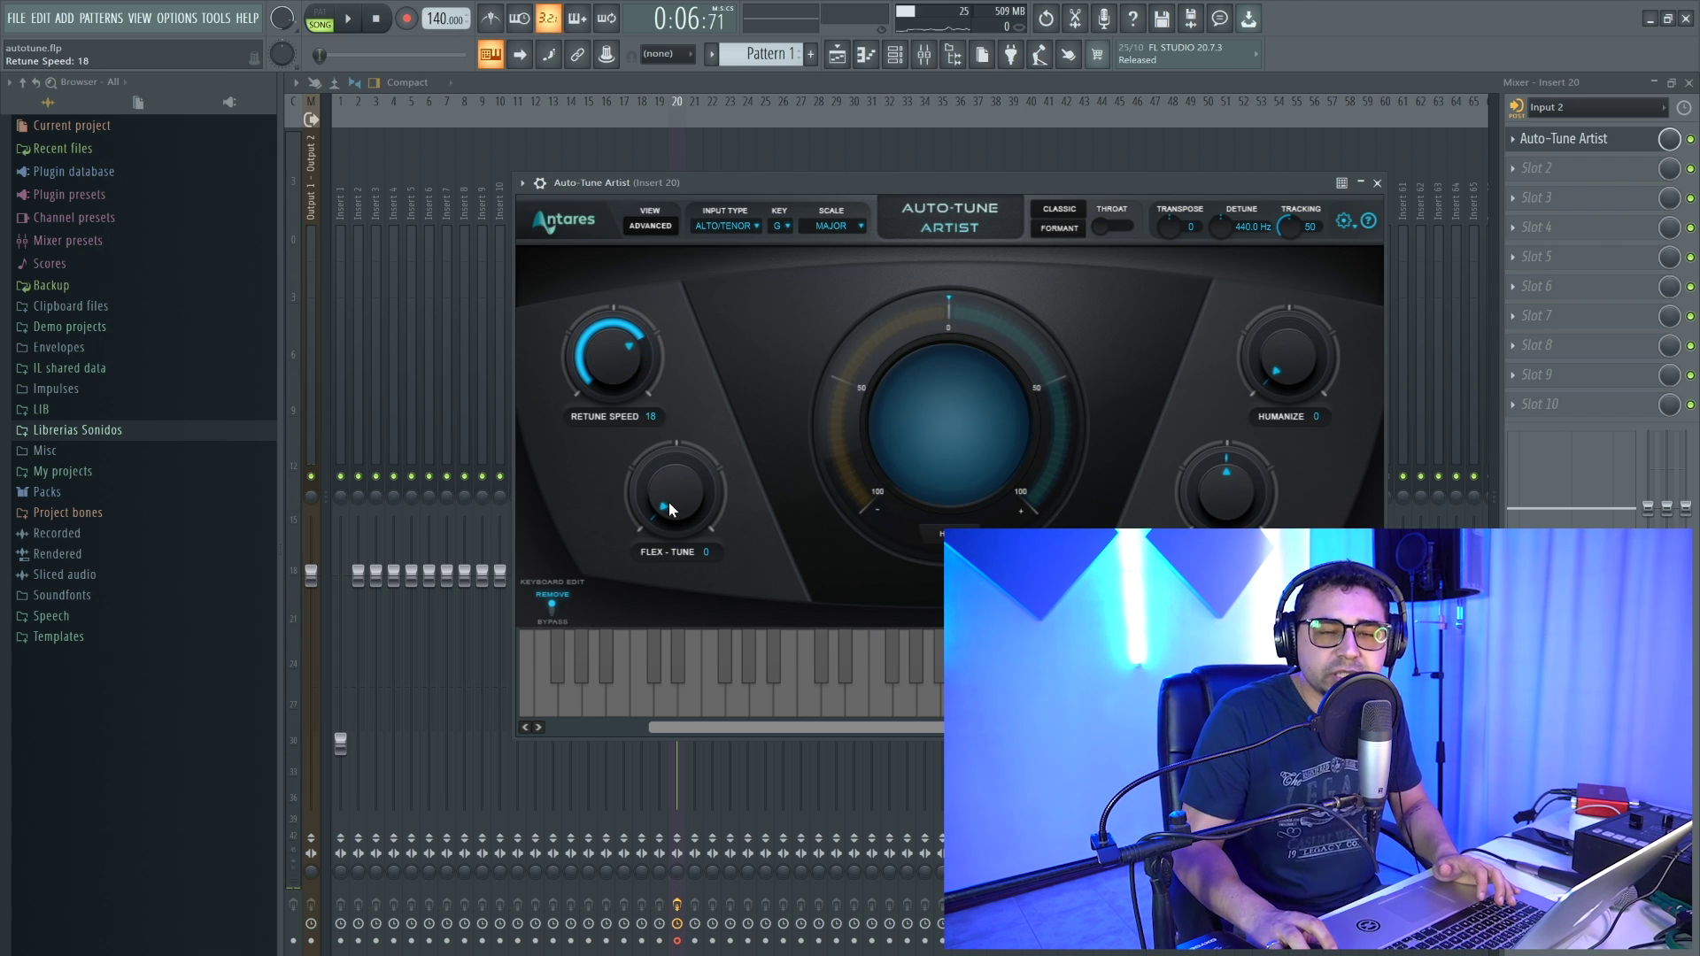
pyautogui.moveTo(667, 525); pyautogui.dragTo(670, 445)
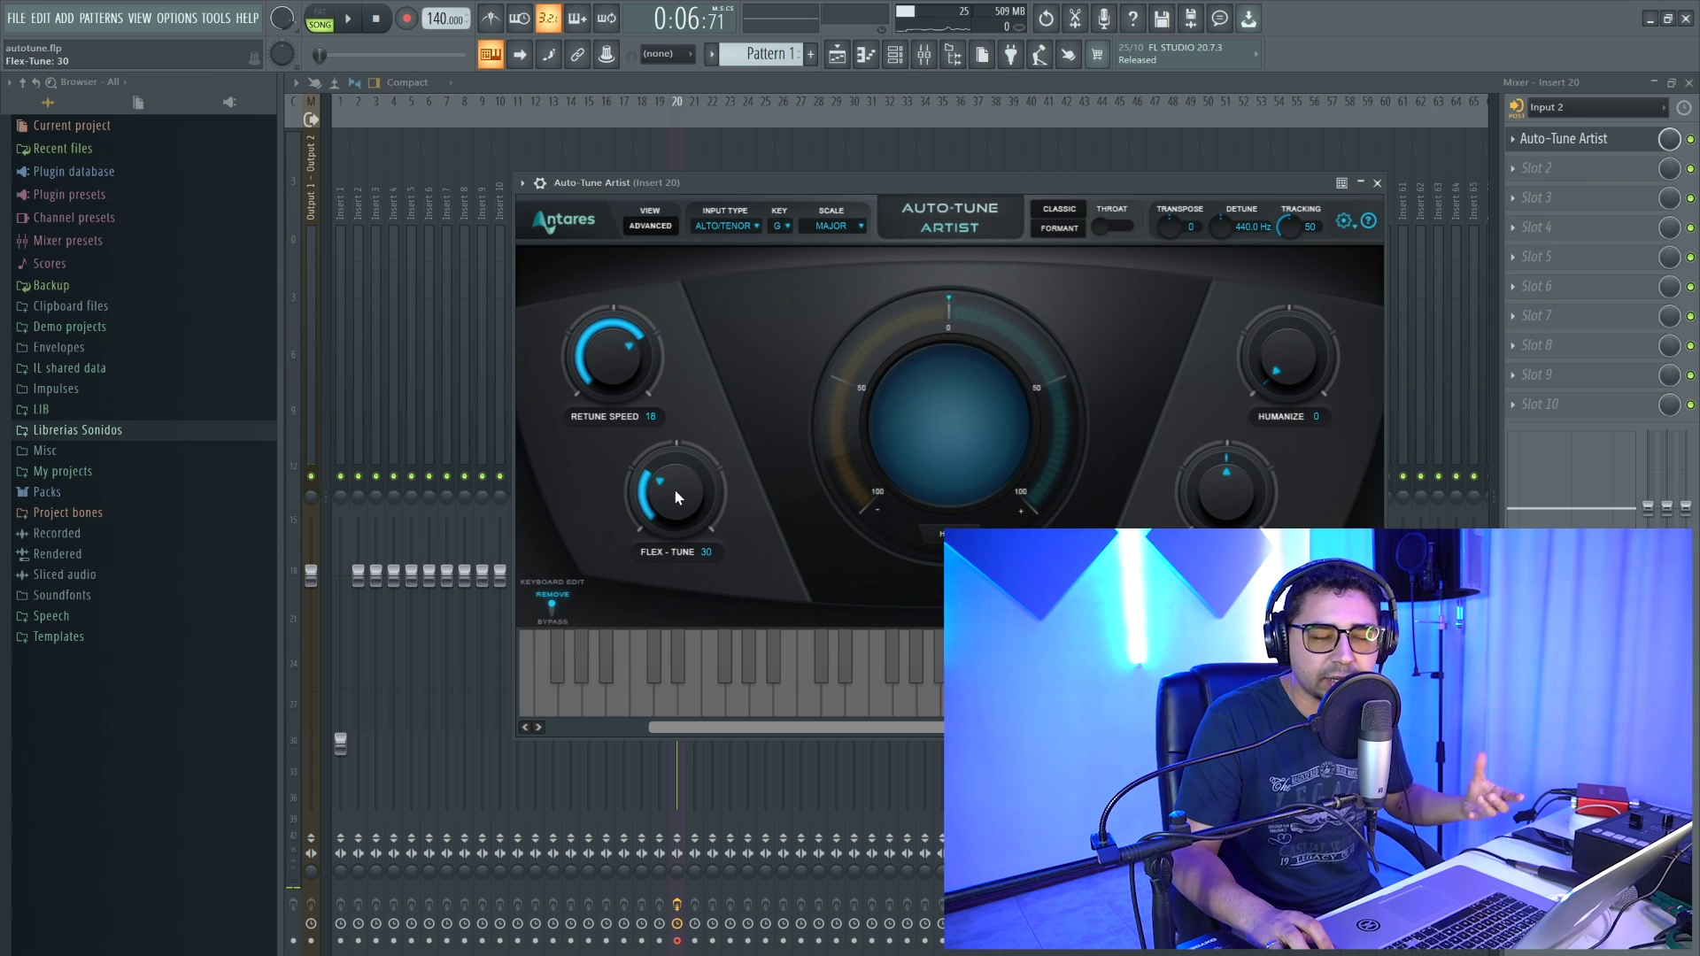
pyautogui.moveTo(675, 496); pyautogui.dragTo(724, 433)
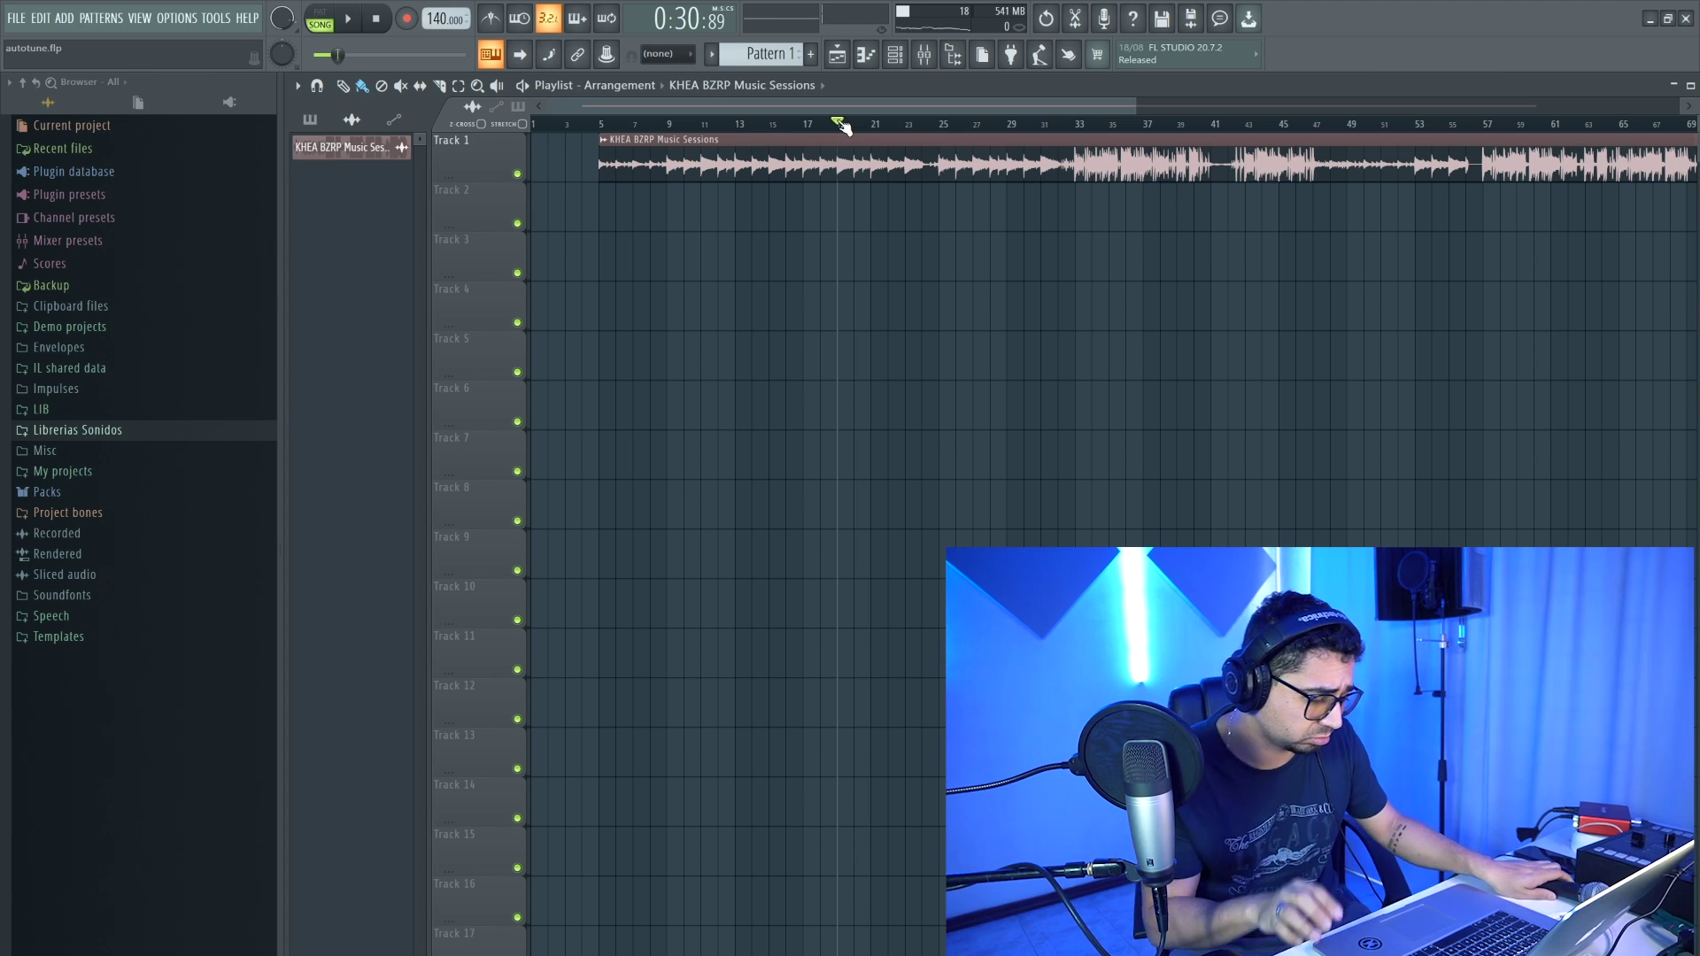
# Read through the song's lyrics on LetrasBD in the web browser and play the backing track from 0:30 in FL Studio.
pyautogui.hotkey('alt', 'Tab')
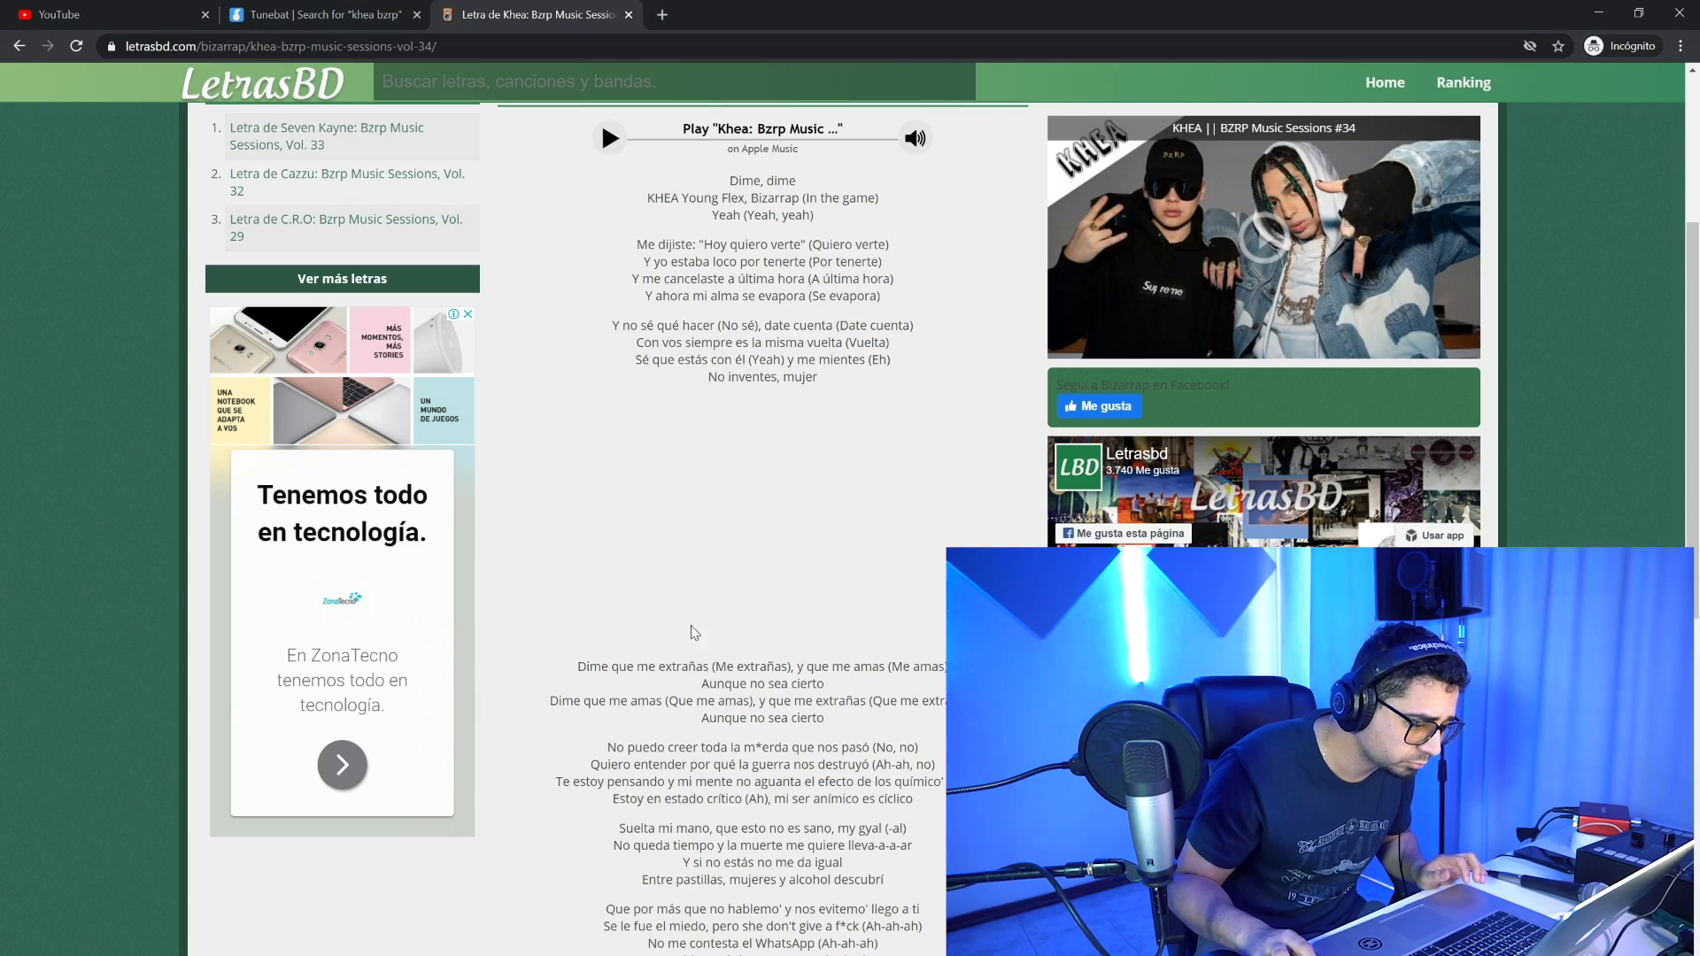
pyautogui.scroll(-2, 695, 634)
pyautogui.scroll(3, 685, 722)
pyautogui.scroll(-5, 684, 722)
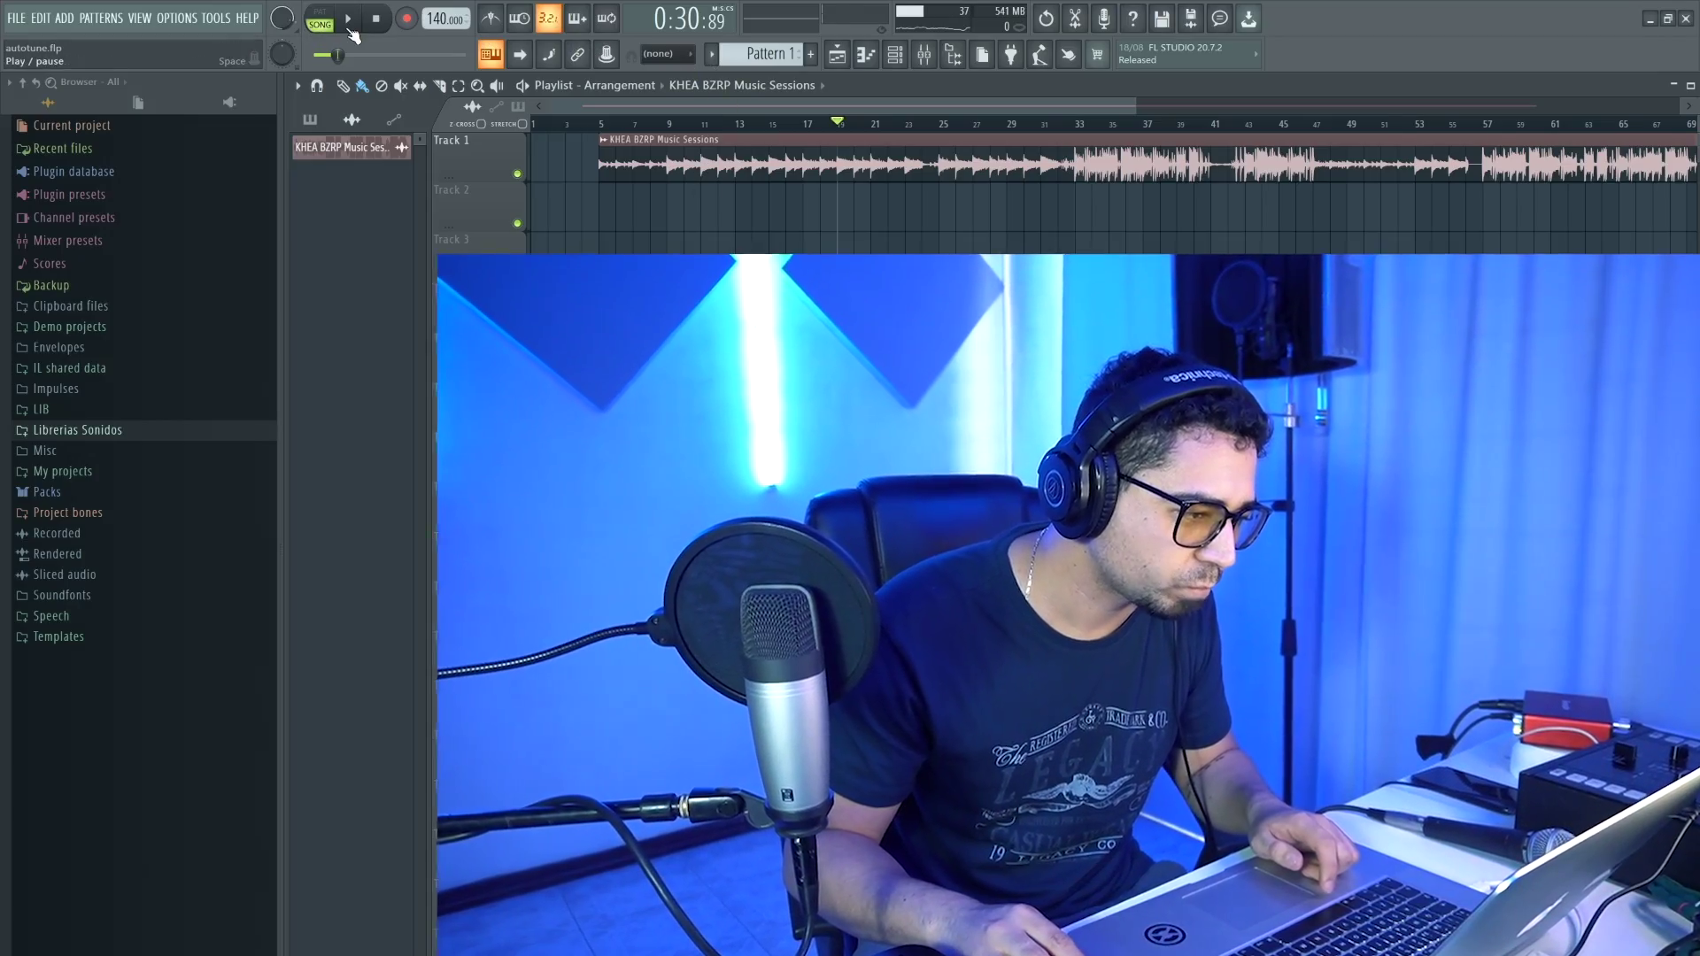
pyautogui.press('space')
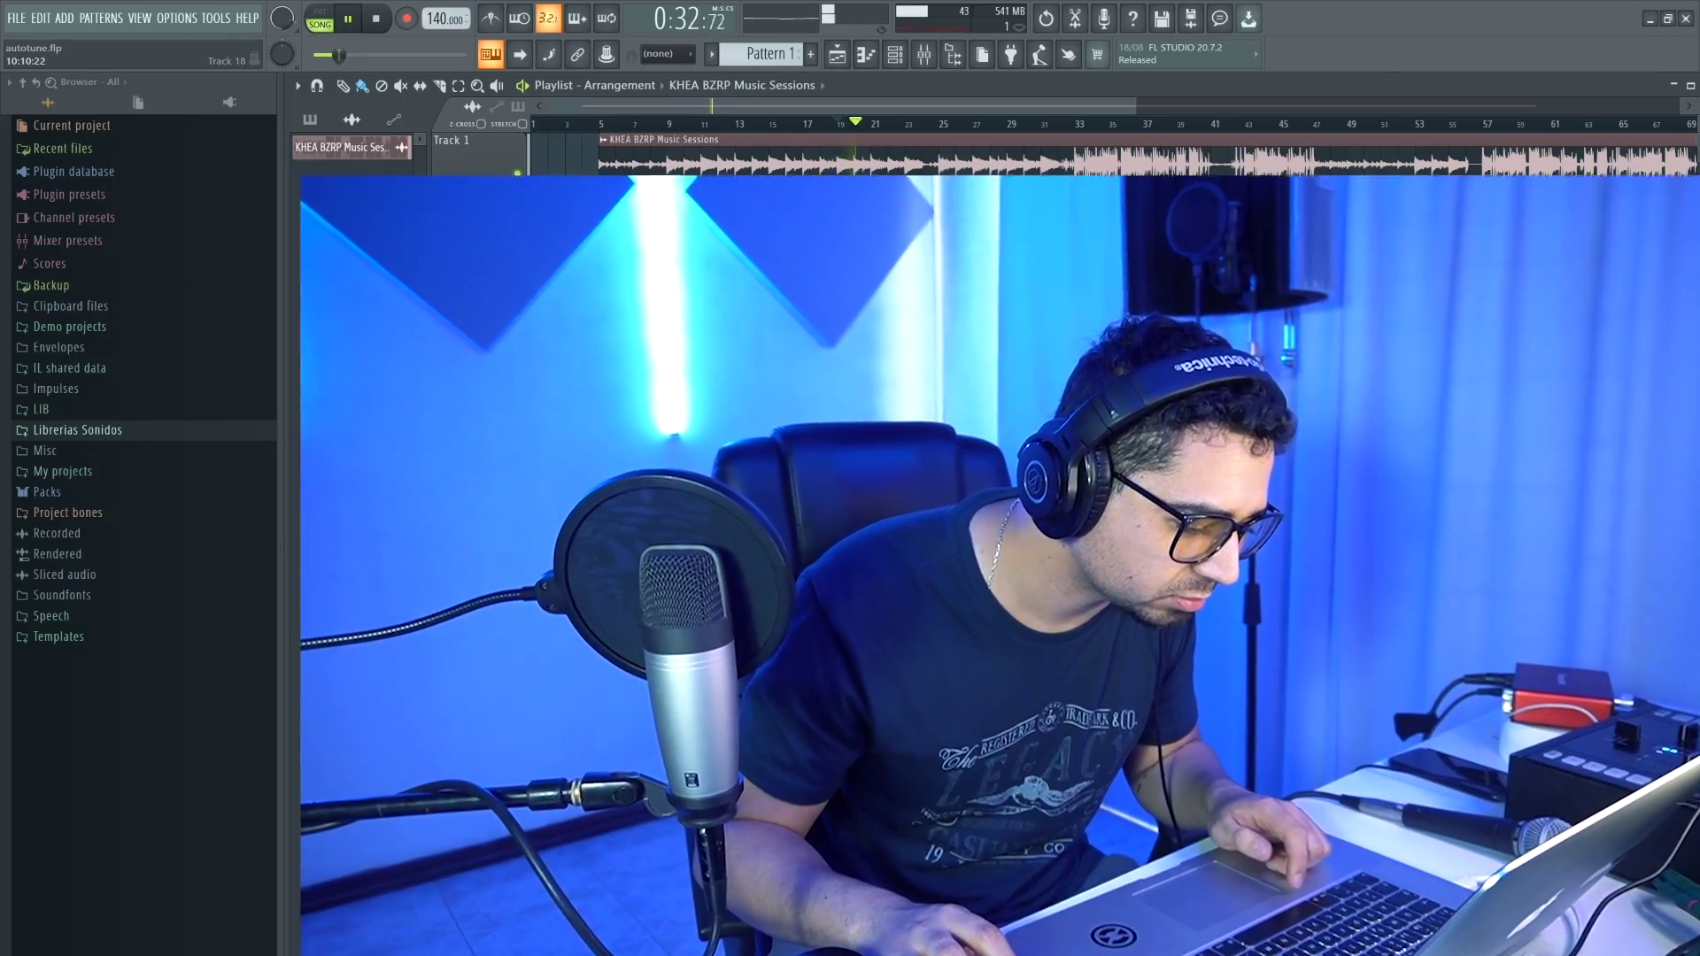